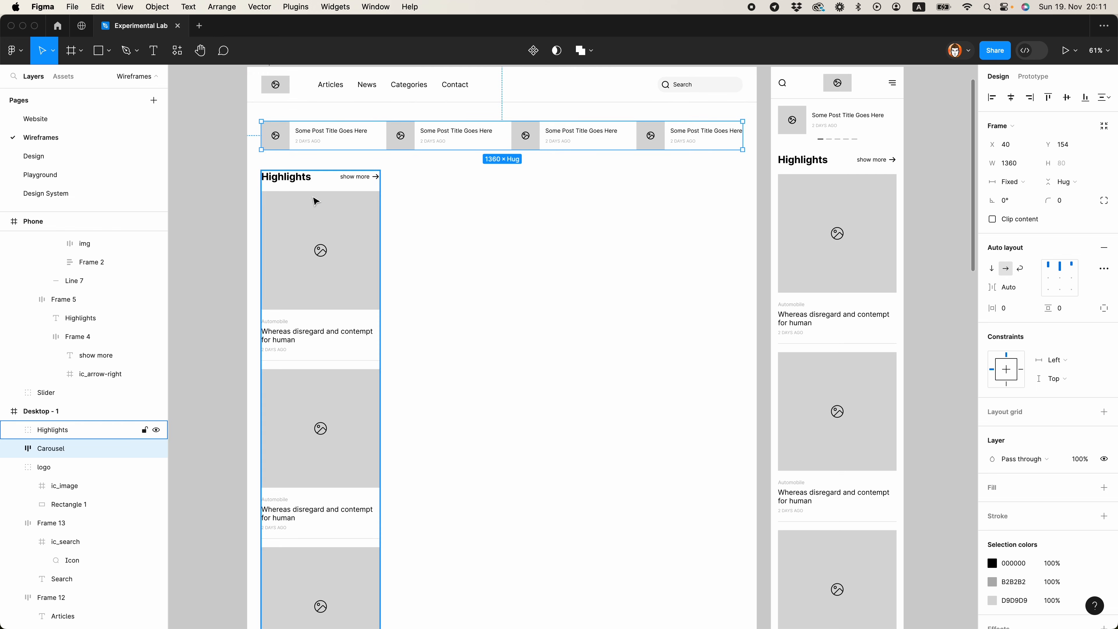
Move the desktop carousel down 10 px and lower the Highlights group to Y 308, leaving 64 px between them
{"action": "key", "text": "shift+Down"}
{"action": "left_click", "coordinate": [276, 242]}
{"action": "key", "text": "alt"}
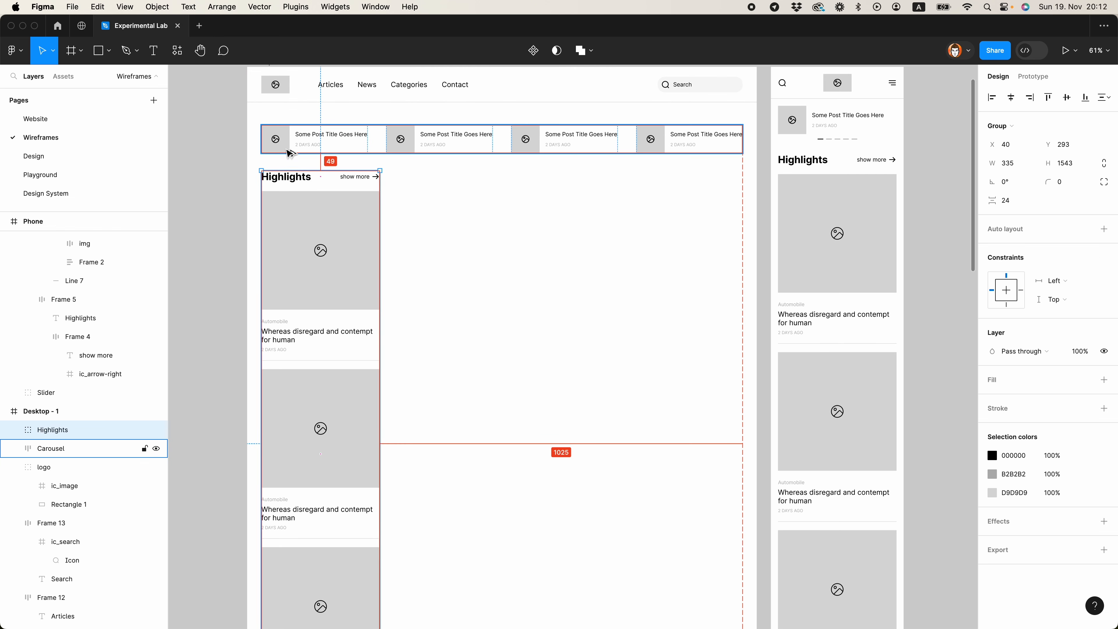
{"action": "key", "text": "shift+Down"}
{"action": "key", "text": "shift+Down"}
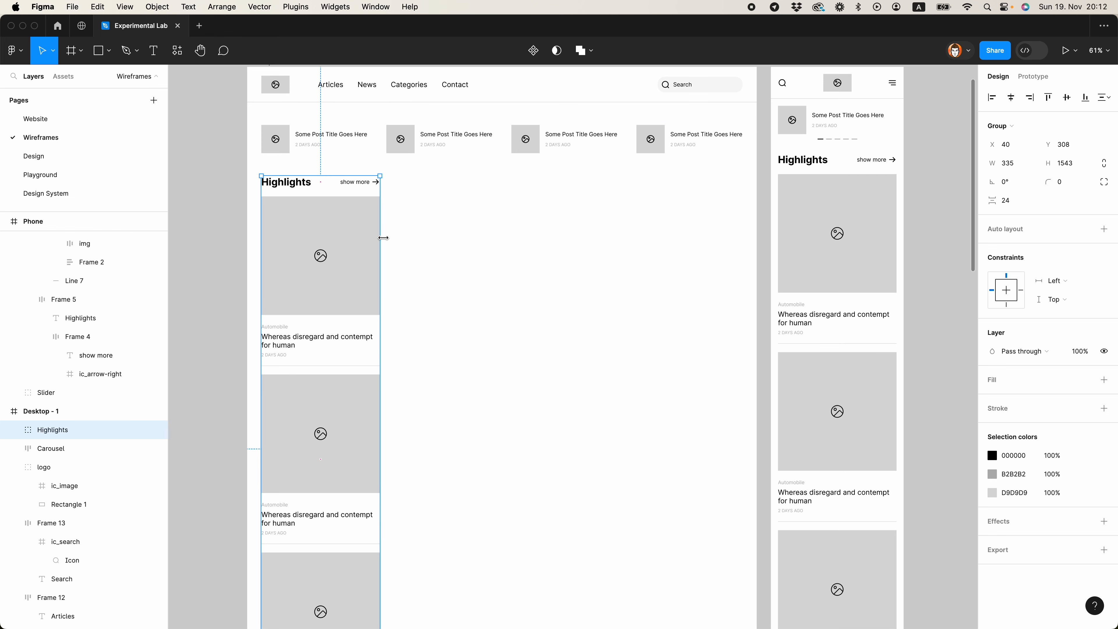
Change the auto layout direction of the desktop Highlights posts frame from vertical to horizontal
{"action": "left_click", "coordinate": [313, 240]}
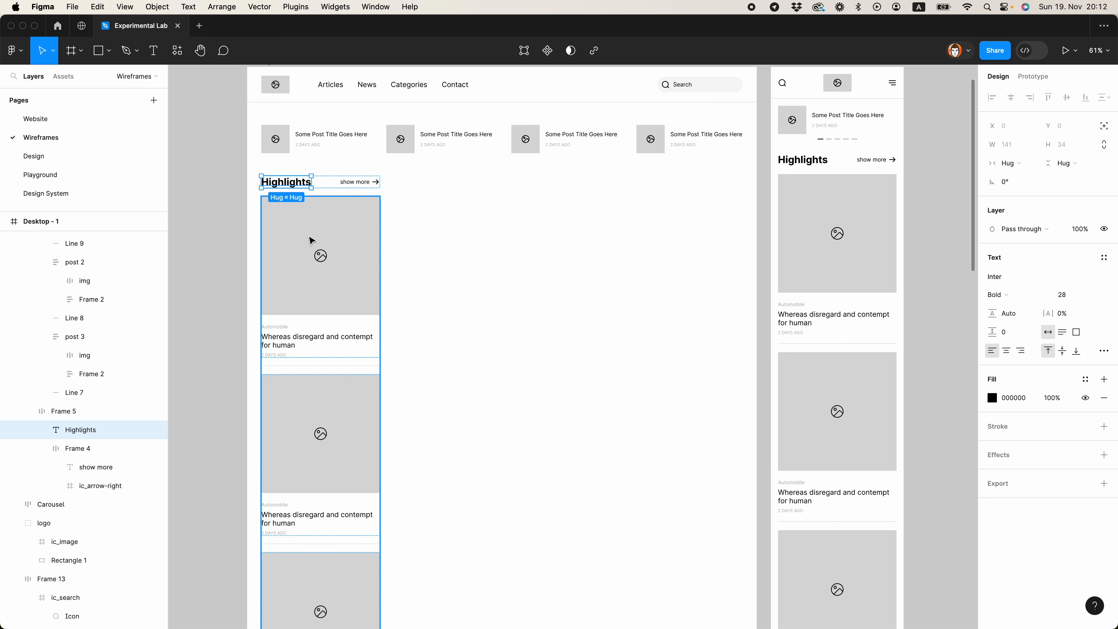
{"action": "left_click", "coordinate": [1006, 268]}
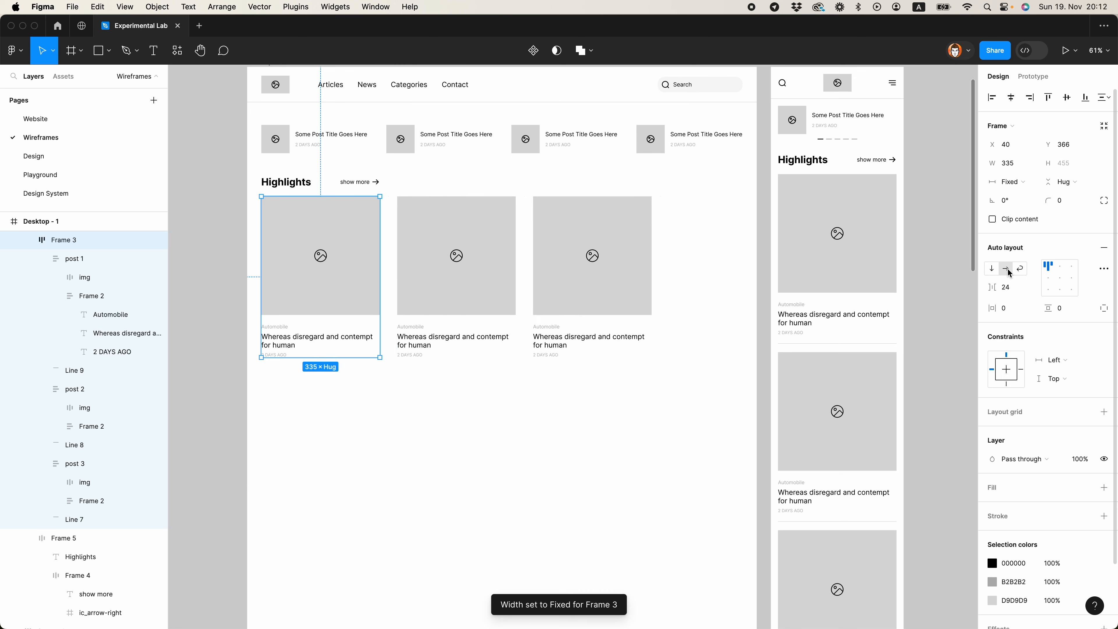
{"action": "left_click", "coordinate": [480, 428]}
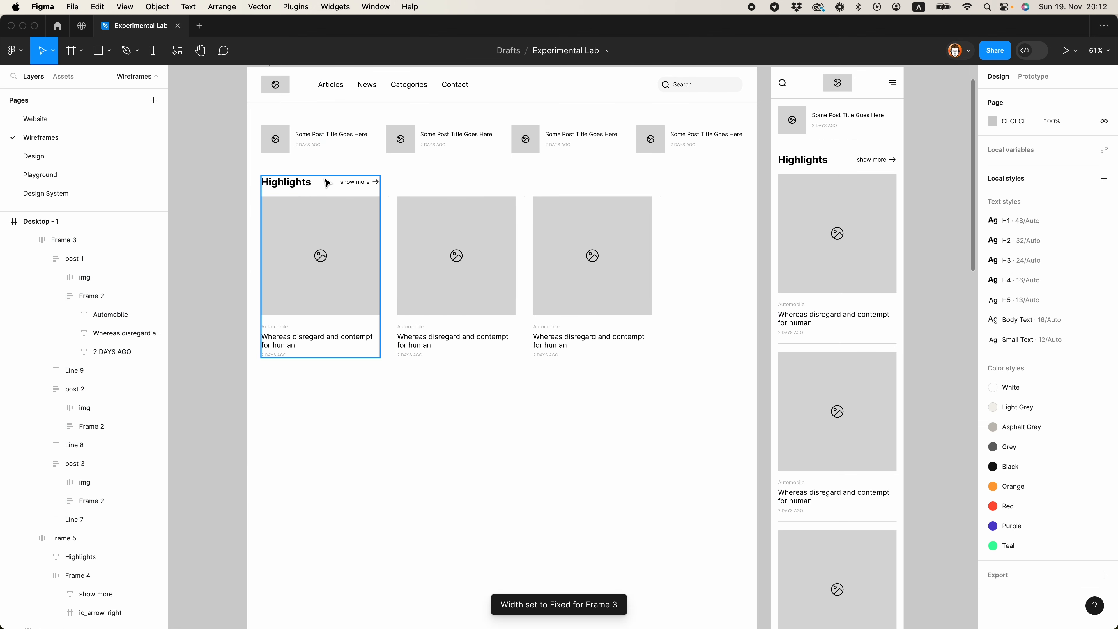
Widen the frame holding the three Highlights posts to 1360 px, matching the carousel's right edge
{"action": "left_click", "coordinate": [359, 219], "text": "super"}
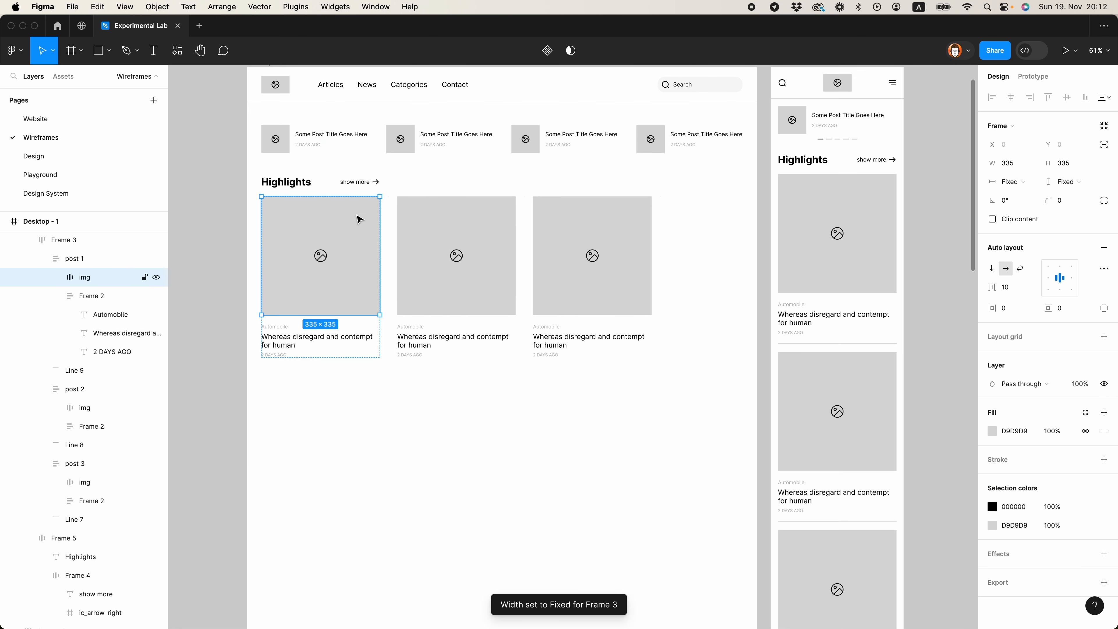
{"action": "left_click", "coordinate": [60, 300]}
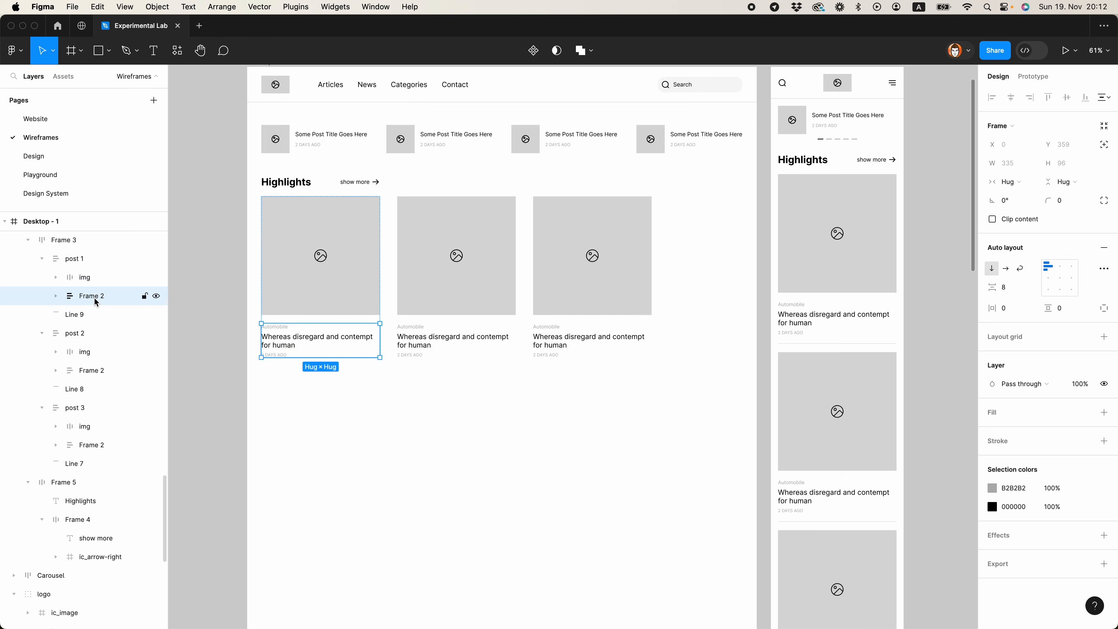
{"action": "left_click", "coordinate": [66, 238]}
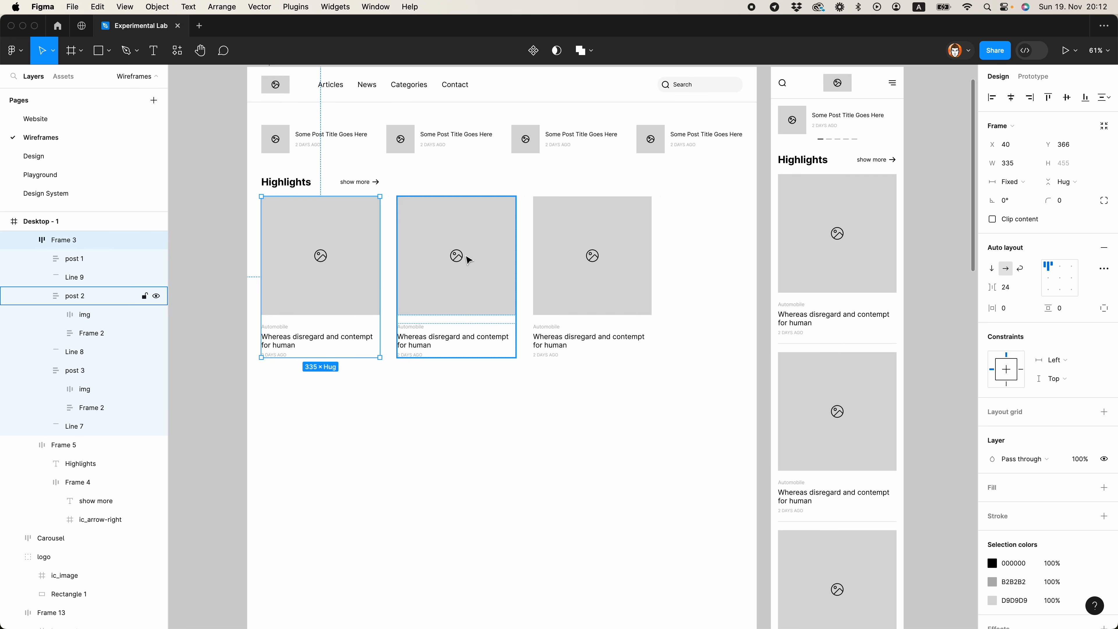
{"action": "scroll", "coordinate": [85, 318], "scroll_direction": "up", "scroll_amount": 3}
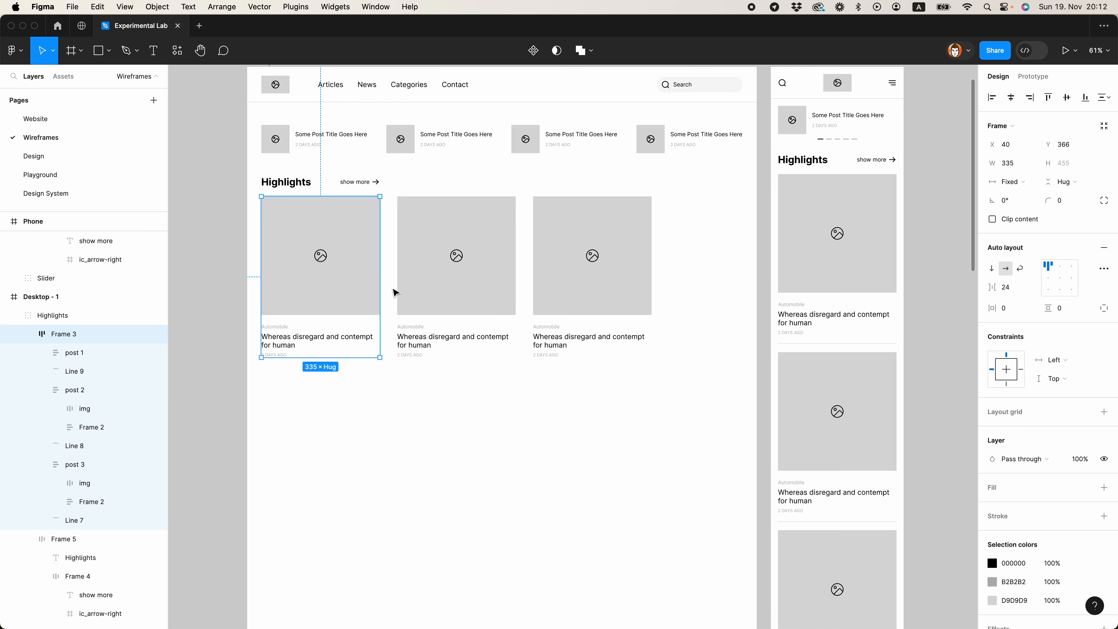
{"action": "left_click_drag", "start_coordinate": [414, 289], "coordinate": [743, 311]}
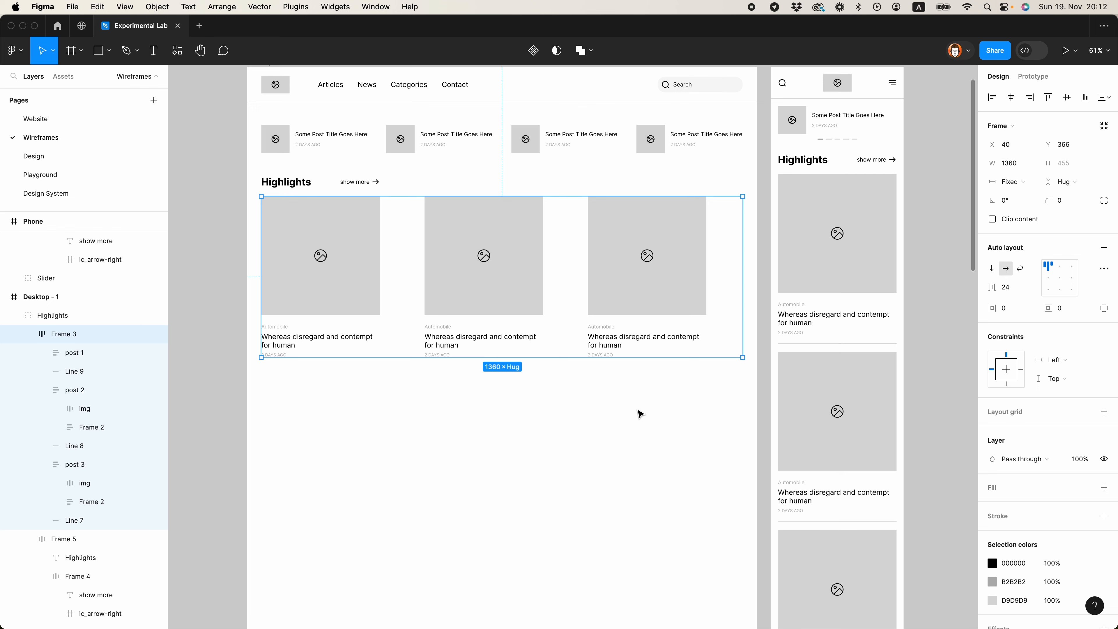
{"action": "left_click", "coordinate": [473, 413]}
Delete the three divider lines beside the posts in the desktop Highlights row
{"action": "scroll", "coordinate": [471, 419], "scroll_direction": "up", "scroll_amount": 3}
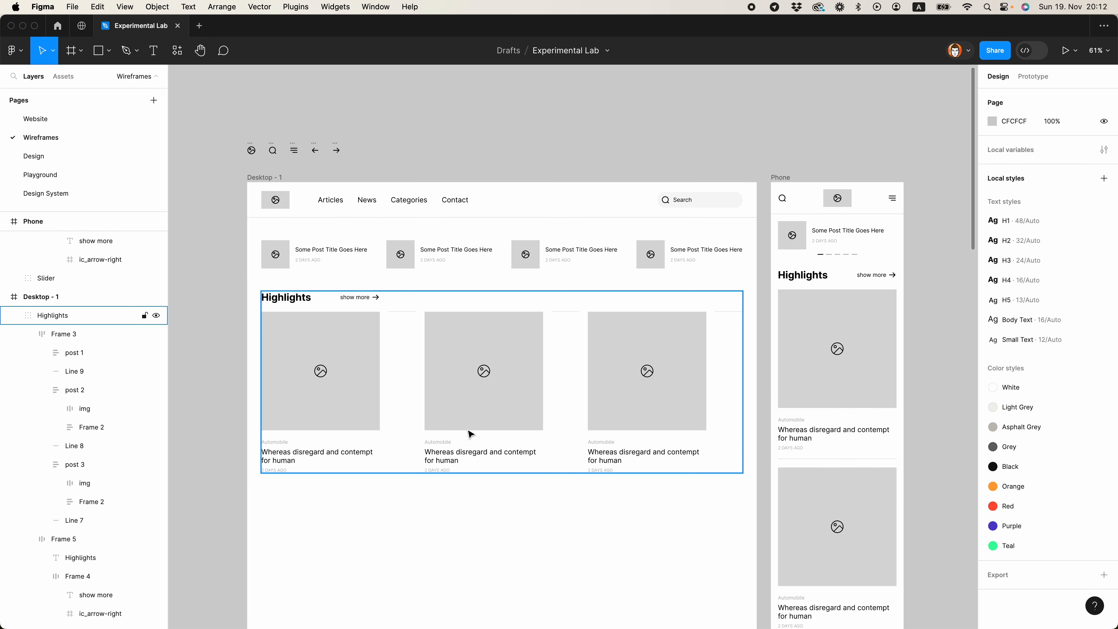
{"action": "left_click", "coordinate": [402, 312]}
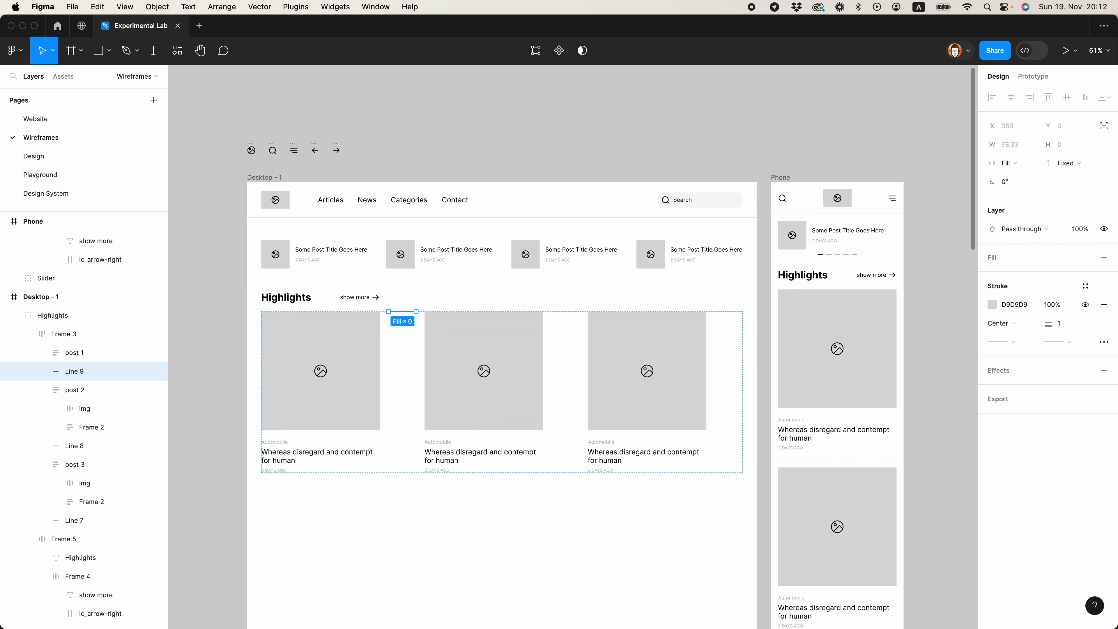
{"action": "left_click", "coordinate": [571, 312], "text": "shift"}
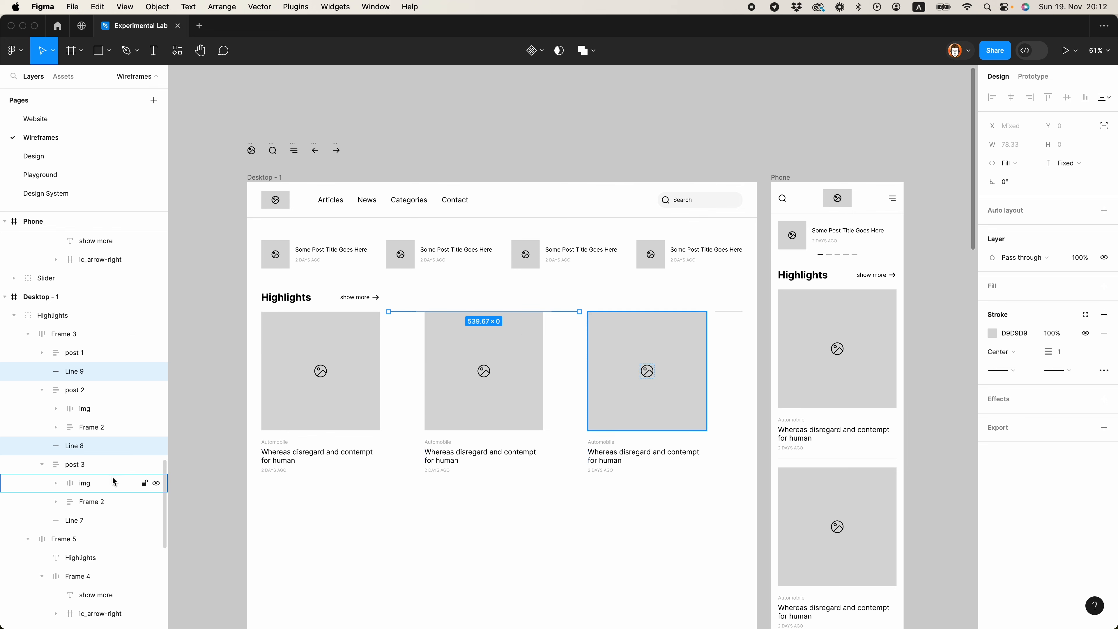
{"action": "left_click", "coordinate": [85, 522], "text": "shift"}
{"action": "key", "text": "Delete"}
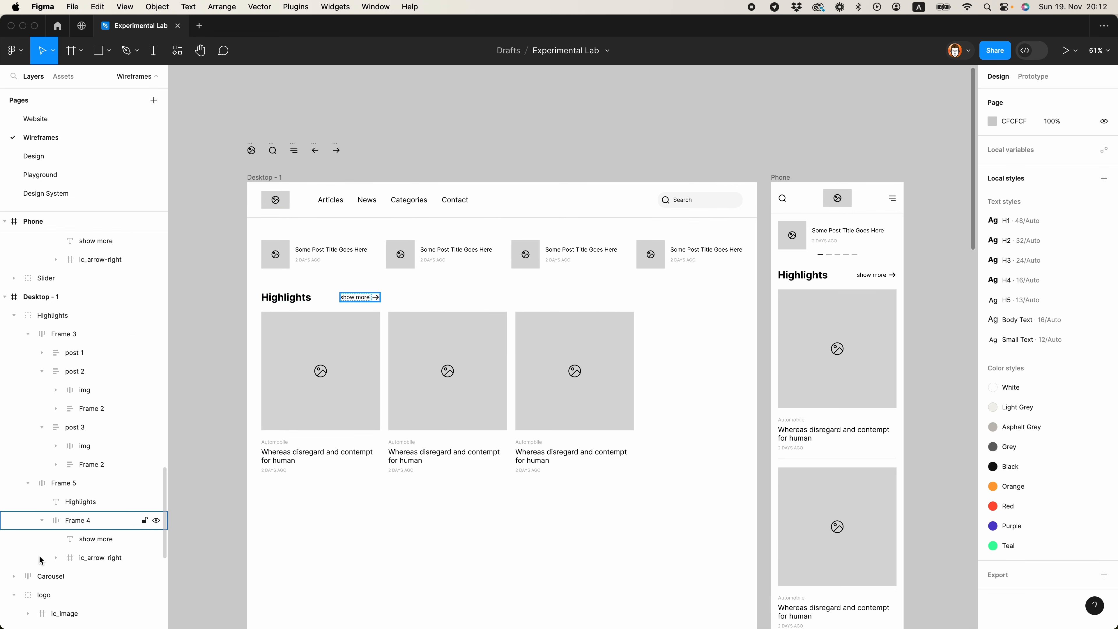
Set the width of post 1, post 2 and post 3 in the Highlights row to Fill container
{"action": "left_click", "coordinate": [383, 364]}
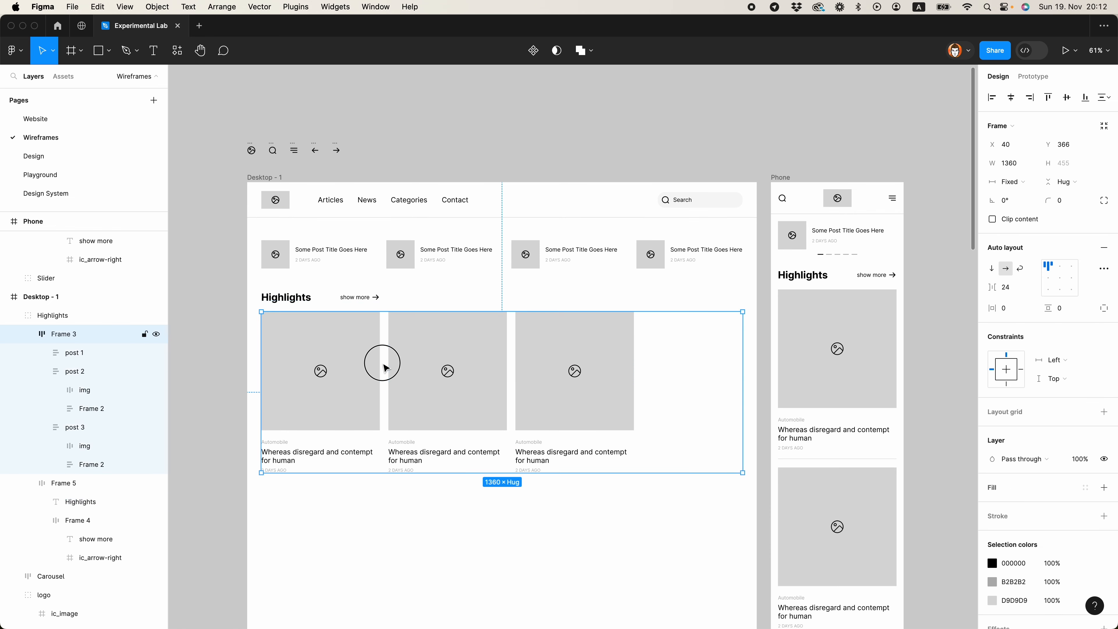
{"action": "scroll", "coordinate": [499, 440], "scroll_direction": "down", "scroll_amount": 5}
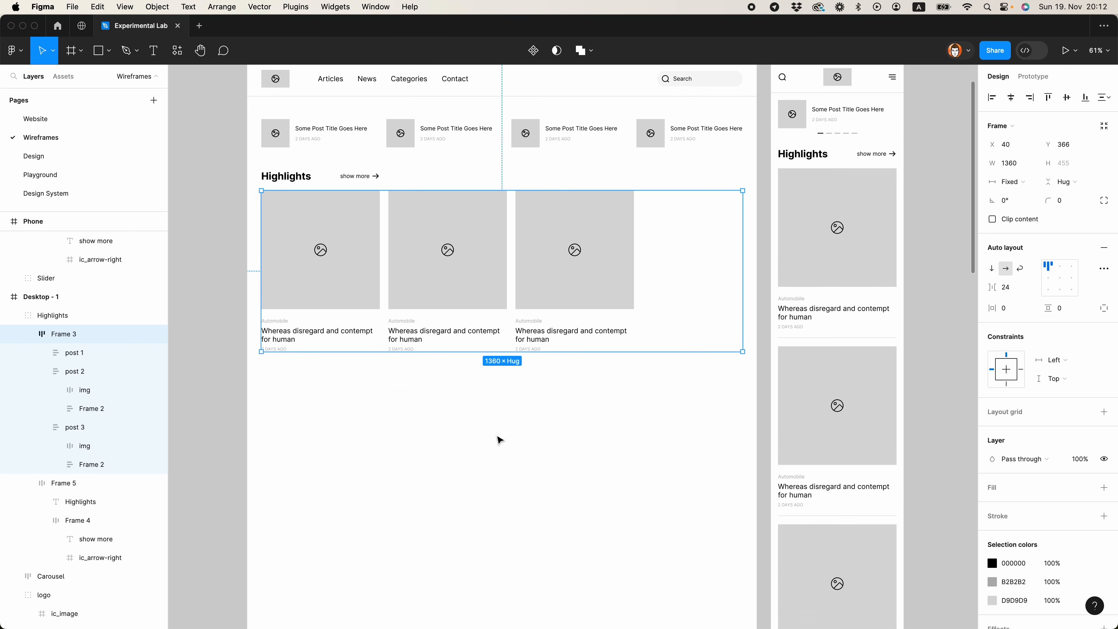
{"action": "left_click", "coordinate": [42, 371]}
{"action": "left_click", "coordinate": [42, 389]}
{"action": "left_click", "coordinate": [284, 303], "text": "super"}
{"action": "left_click", "coordinate": [348, 326]}
{"action": "left_click", "coordinate": [42, 356]}
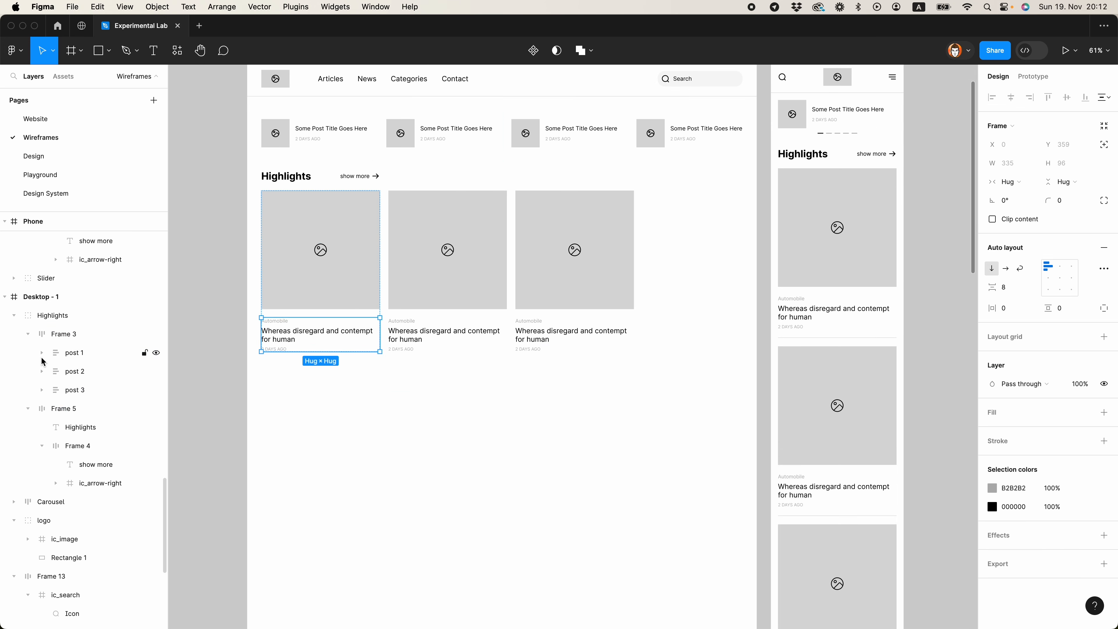
{"action": "left_click", "coordinate": [75, 353]}
{"action": "left_click", "coordinate": [75, 390], "text": "shift"}
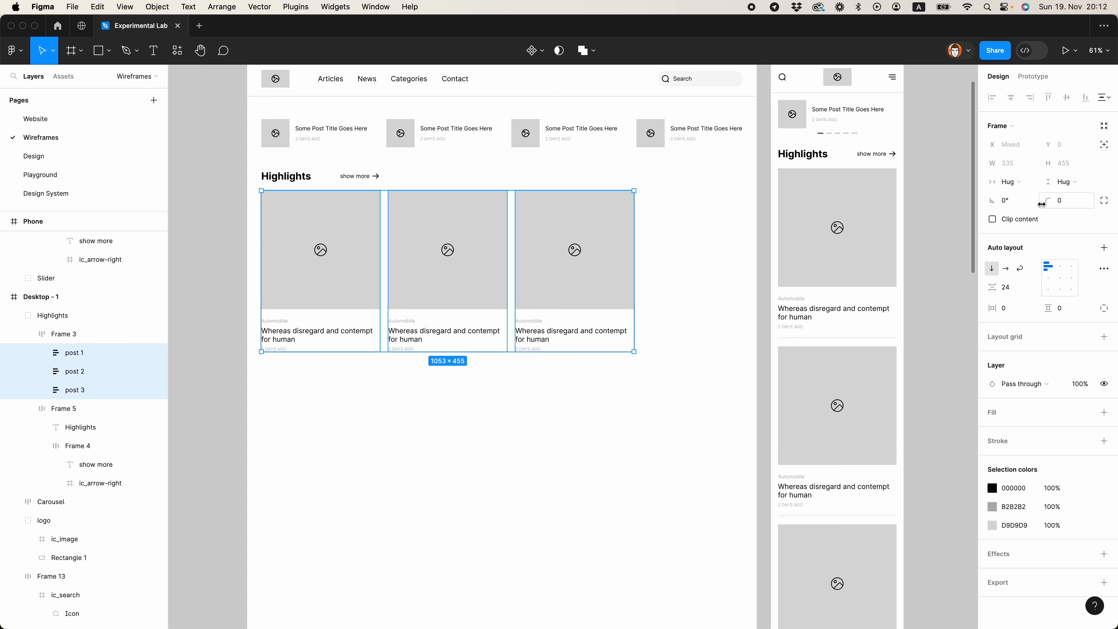
{"action": "left_click", "coordinate": [1011, 182]}
{"action": "left_click", "coordinate": [1030, 198]}
{"action": "left_click", "coordinate": [579, 416]}
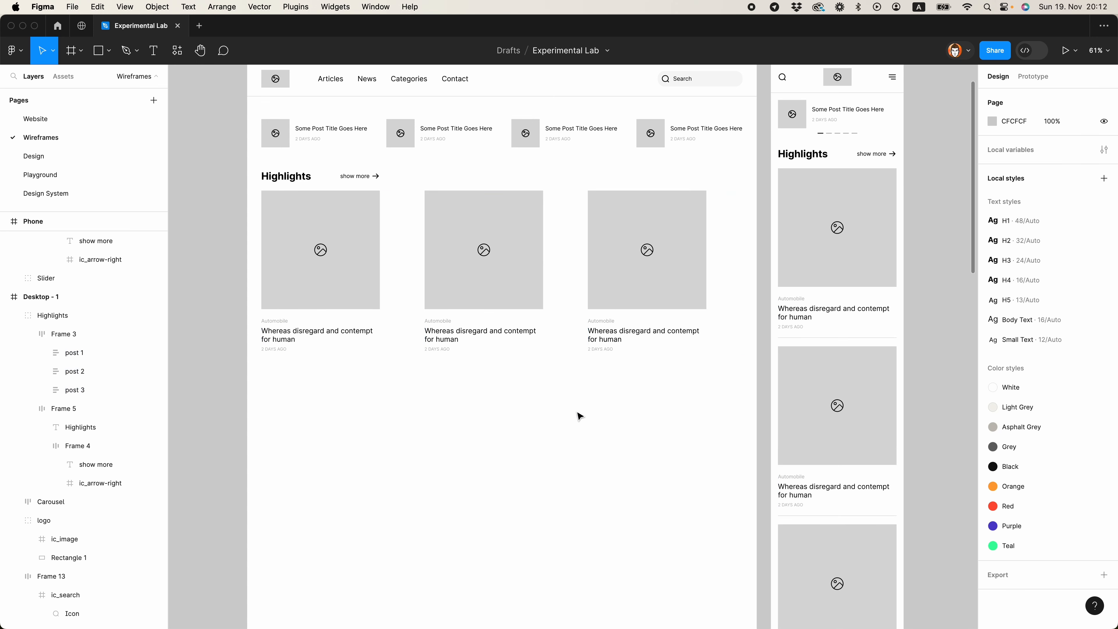
Set the image placeholders of all three Highlights posts to Fill container width, keeping their height fixed
{"action": "left_click", "coordinate": [343, 299], "text": "super"}
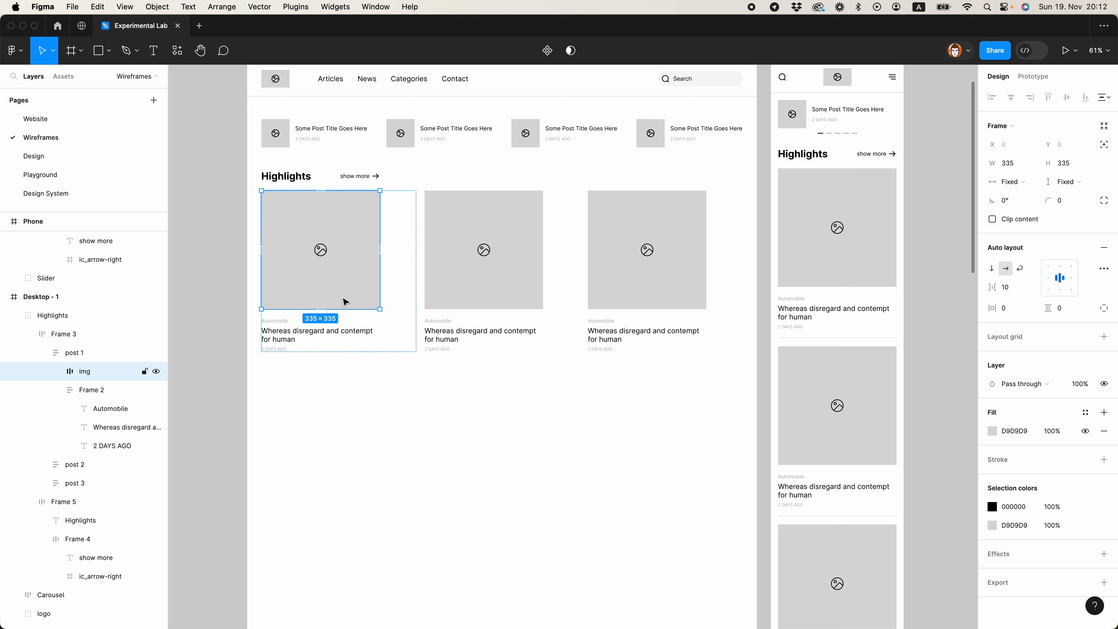
{"action": "left_click", "coordinate": [1011, 182]}
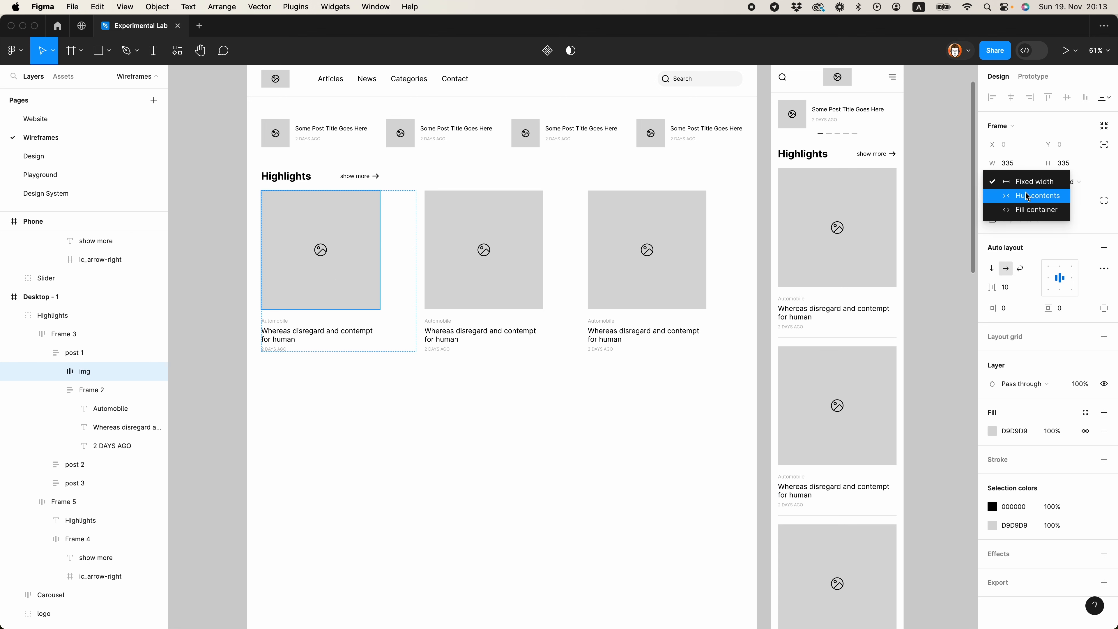
{"action": "left_click", "coordinate": [1028, 210]}
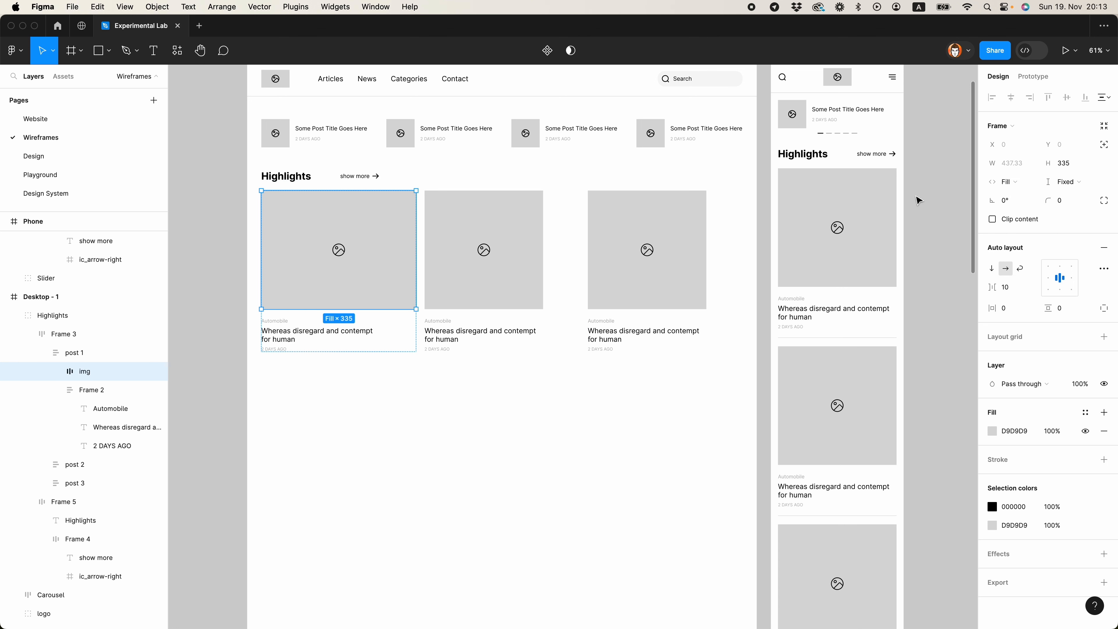
{"action": "left_click", "coordinate": [532, 294]}
{"action": "left_click", "coordinate": [625, 282], "text": "shift"}
{"action": "left_click", "coordinate": [1009, 181]}
{"action": "left_click", "coordinate": [1026, 210]}
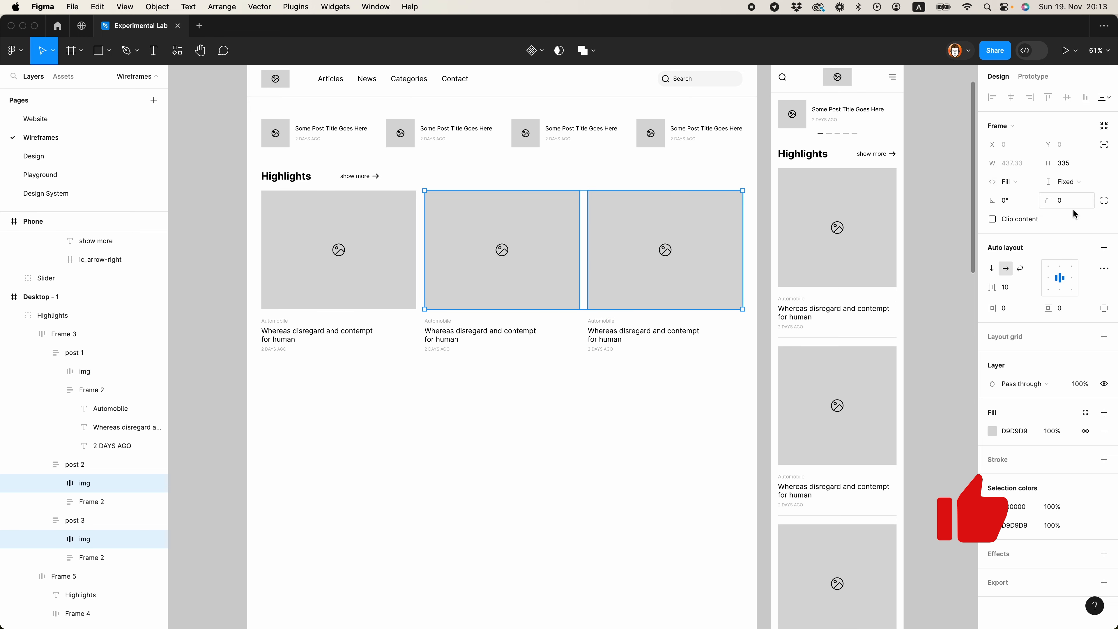
{"action": "left_click", "coordinate": [1067, 181]}
{"action": "left_click", "coordinate": [1101, 181]}
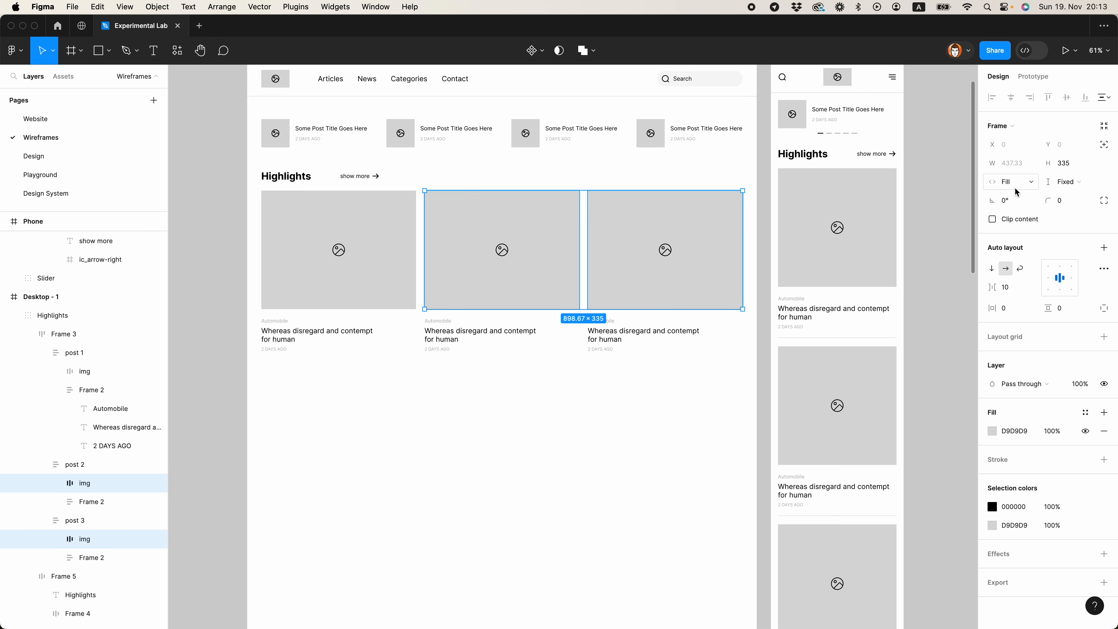
{"action": "left_click", "coordinate": [710, 379]}
Stretch the desktop Highlights header row to the full width of the posts, placing the show more link at the far end
{"action": "scroll", "coordinate": [710, 379], "scroll_direction": "down", "scroll_amount": 4}
{"action": "left_click", "coordinate": [459, 324]}
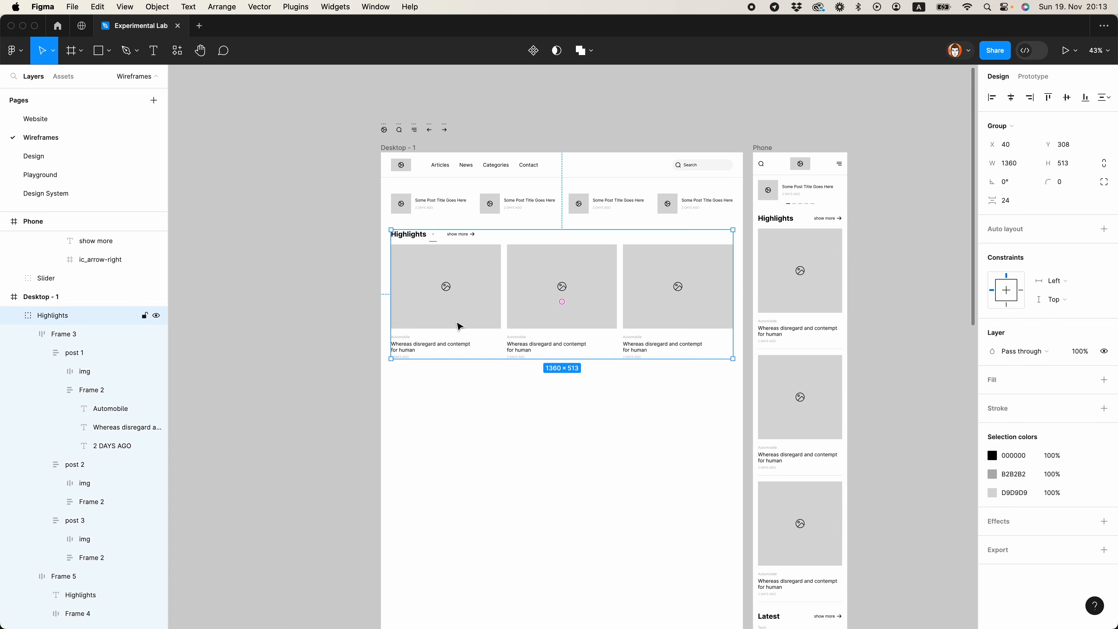
{"action": "left_click", "coordinate": [482, 397]}
{"action": "scroll", "coordinate": [482, 396], "scroll_direction": "down", "scroll_amount": 4}
{"action": "scroll", "coordinate": [482, 394], "scroll_direction": "up", "scroll_amount": 4}
{"action": "scroll", "coordinate": [481, 394], "scroll_direction": "down", "scroll_amount": 4}
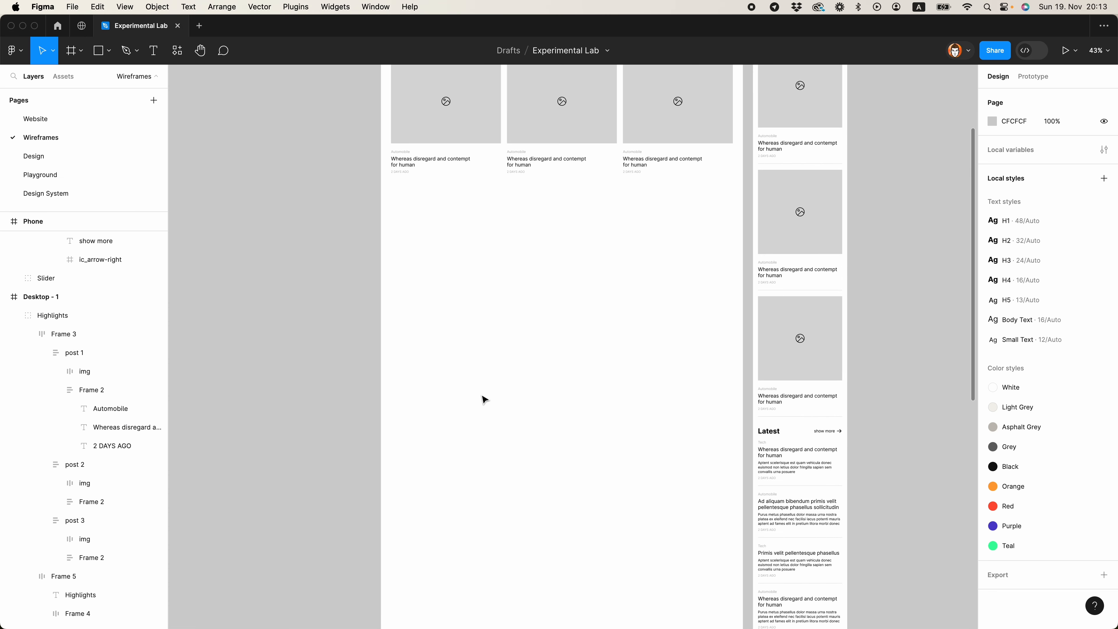
{"action": "scroll", "coordinate": [481, 394], "scroll_direction": "up", "scroll_amount": 4}
{"action": "left_click", "coordinate": [418, 246]}
{"action": "left_click_drag", "start_coordinate": [475, 241], "coordinate": [731, 242]}
{"action": "left_click", "coordinate": [701, 437]}
Set the font size of the desktop Highlights heading to 36
{"action": "scroll", "coordinate": [703, 436], "scroll_direction": "down", "scroll_amount": 3}
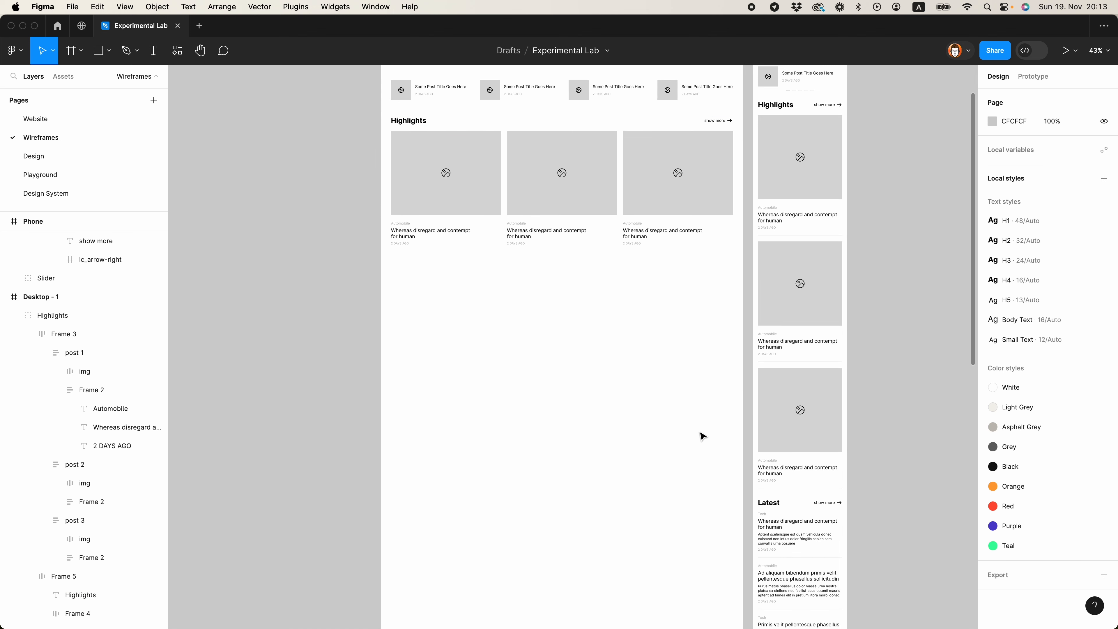
{"action": "scroll", "coordinate": [877, 344], "scroll_direction": "up", "scroll_amount": 4}
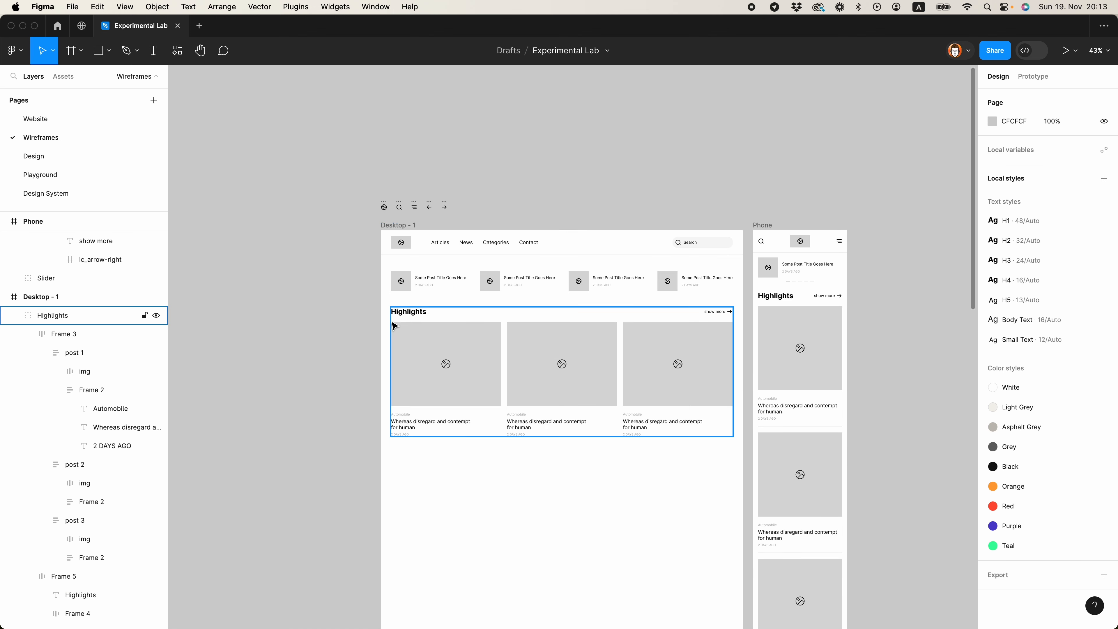
{"action": "left_click", "coordinate": [415, 312], "text": "super"}
{"action": "left_click", "coordinate": [1062, 295]}
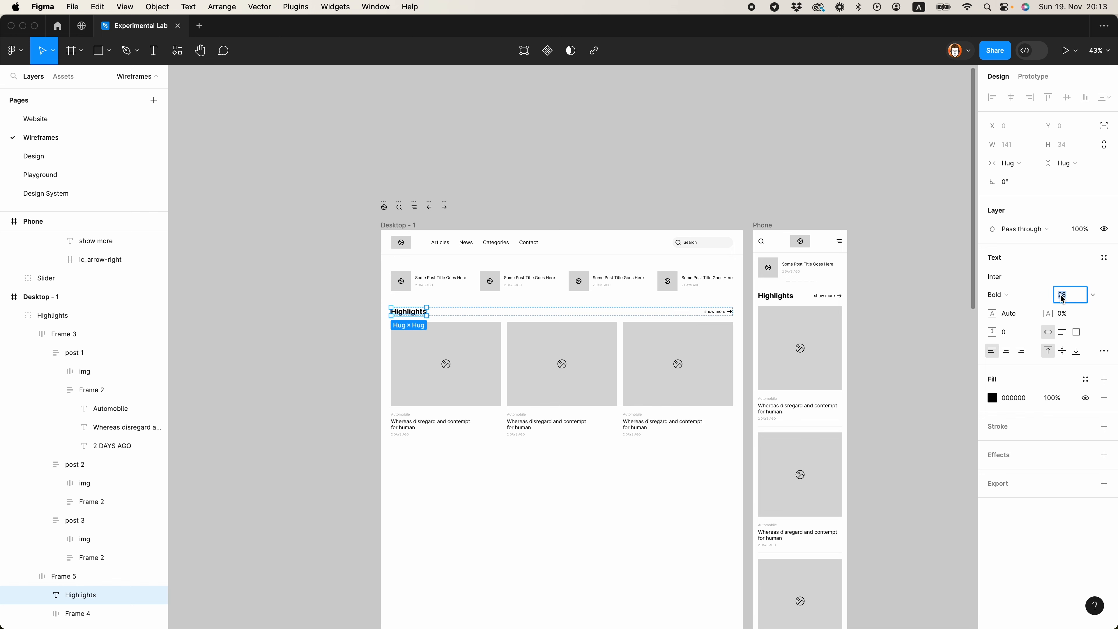
{"action": "key", "text": "Return"}
Move the row of Highlights posts down 18 px, leaving a 32 px gap below the header row
{"action": "left_click", "coordinate": [491, 378]}
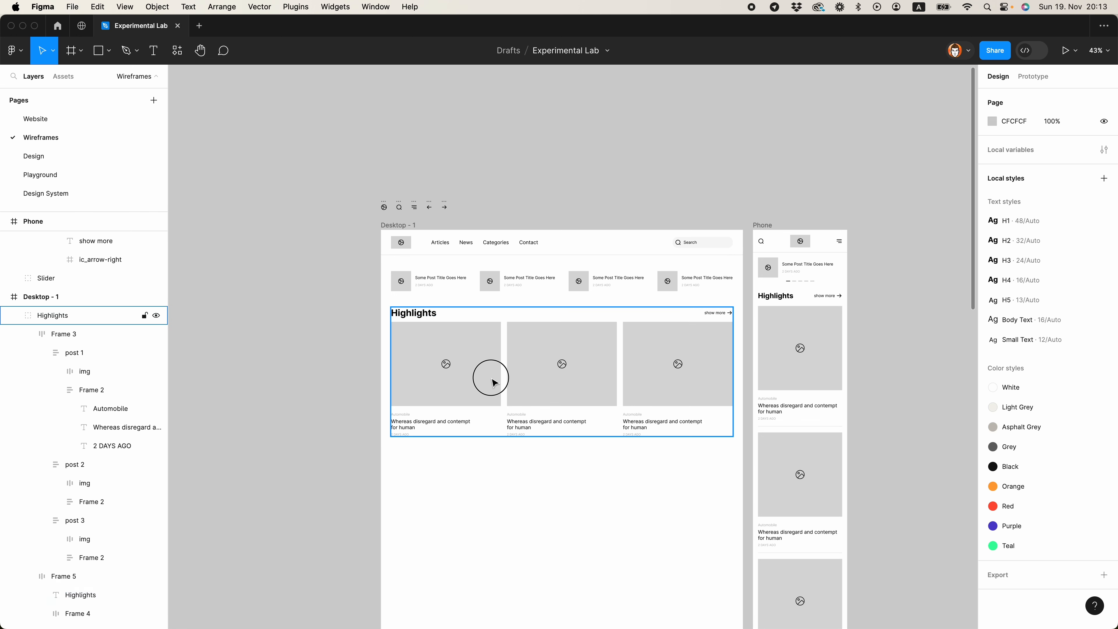
{"action": "key", "text": "shift+Down"}
{"action": "key", "text": "Down"}
{"action": "key", "text": "Down"}
{"action": "key", "text": "Down"}
{"action": "key", "text": "Down"}
{"action": "key", "text": "Down"}
{"action": "key", "text": "Down"}
{"action": "key", "text": "Down"}
{"action": "key", "text": "Down"}
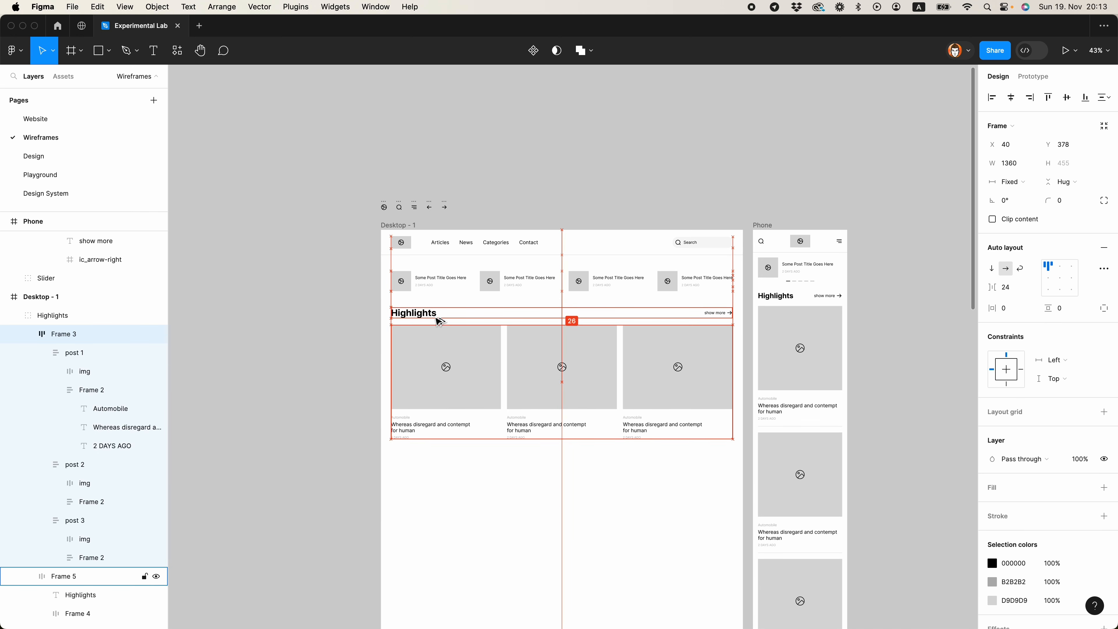
{"action": "left_click", "coordinate": [515, 168]}
{"action": "left_click", "coordinate": [460, 337]}
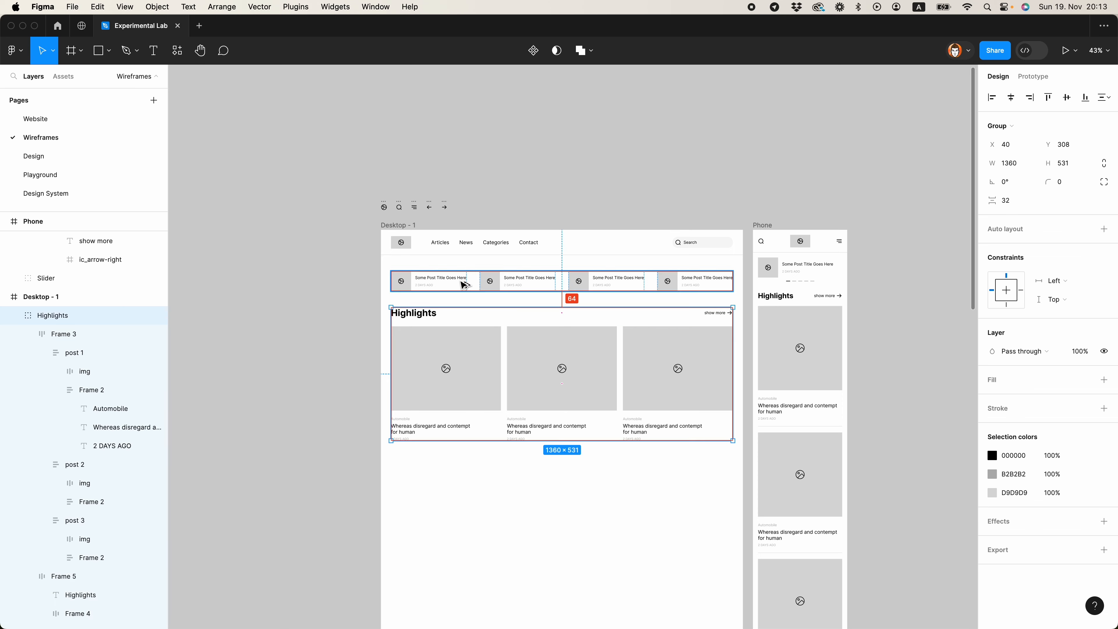
Copy the Latest section from the Phone frame into the Desktop - 1 frame below Highlights, at X 40 and Y 903
{"action": "scroll", "coordinate": [641, 404], "scroll_direction": "down", "scroll_amount": 6}
{"action": "left_click", "coordinate": [642, 405]}
{"action": "scroll", "coordinate": [641, 405], "scroll_direction": "down", "scroll_amount": 3}
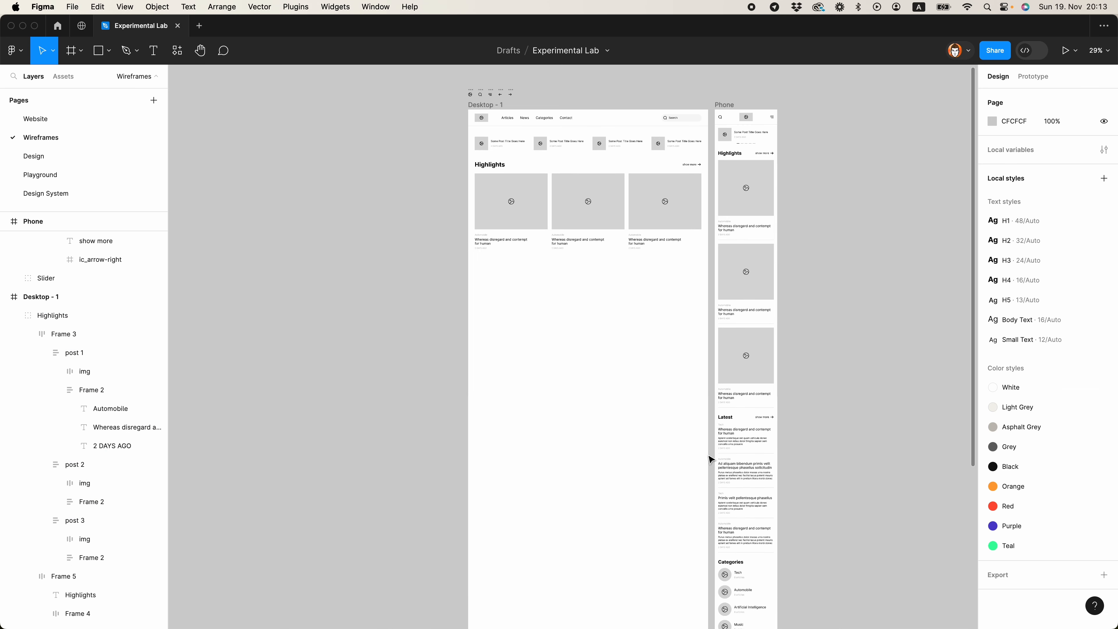
{"action": "left_click", "coordinate": [754, 477]}
{"action": "left_click_drag", "start_coordinate": [754, 473], "coordinate": [508, 315]}
{"action": "left_click", "coordinate": [432, 305]}
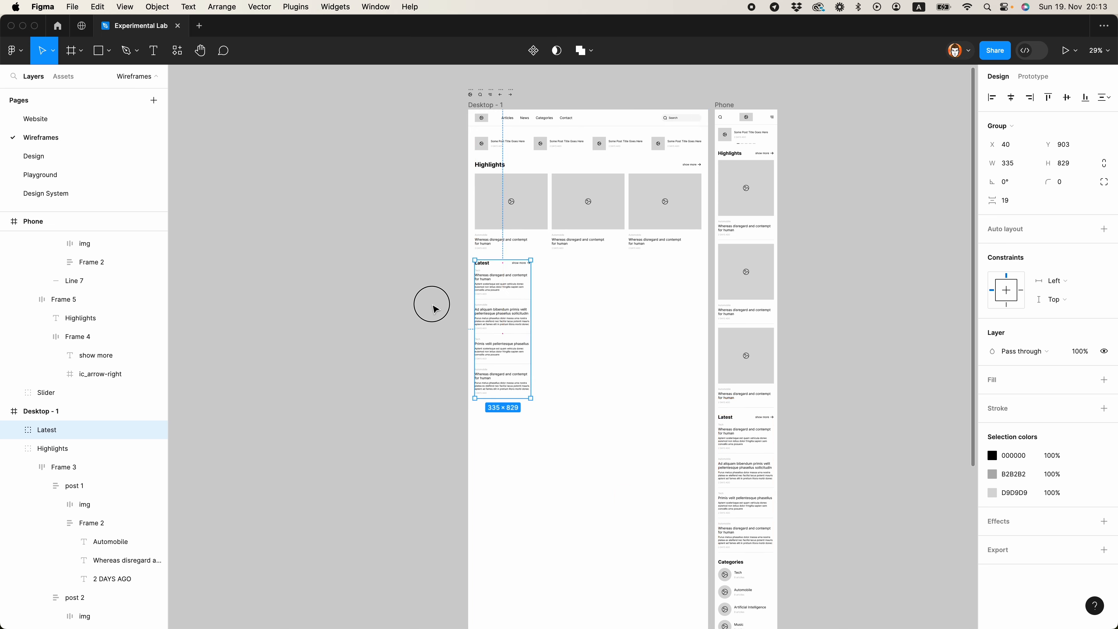
Copy the text properties of the desktop Highlights heading onto the Latest heading in the Desktop - 1 frame
{"action": "scroll", "coordinate": [485, 178], "scroll_direction": "up", "scroll_amount": 4}
{"action": "left_click", "coordinate": [486, 159], "text": "super"}
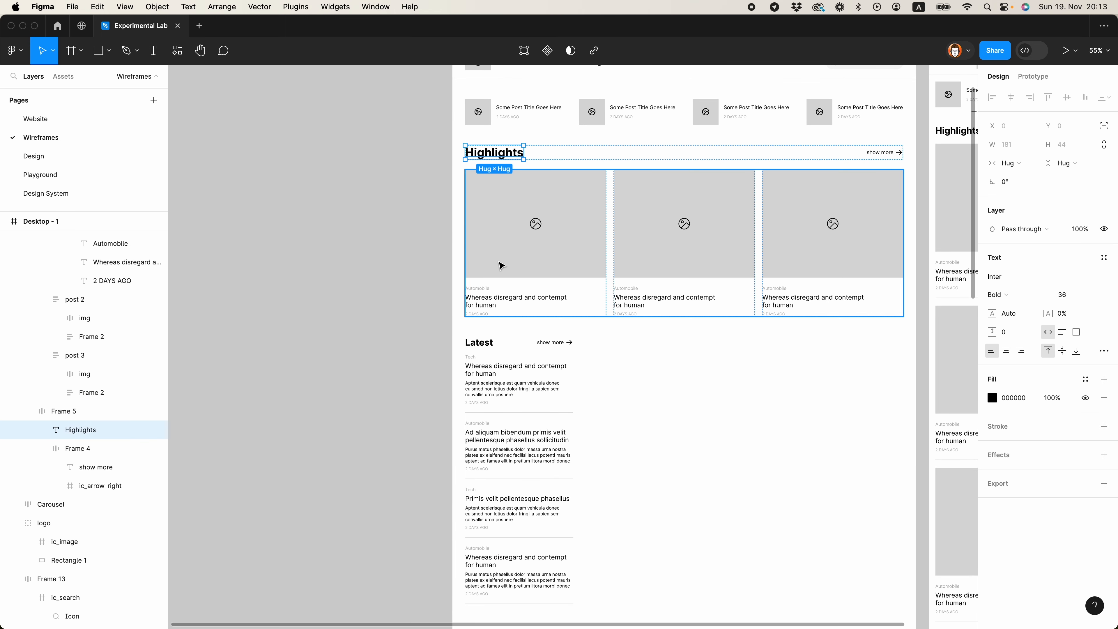
{"action": "key", "text": "super+alt+c"}
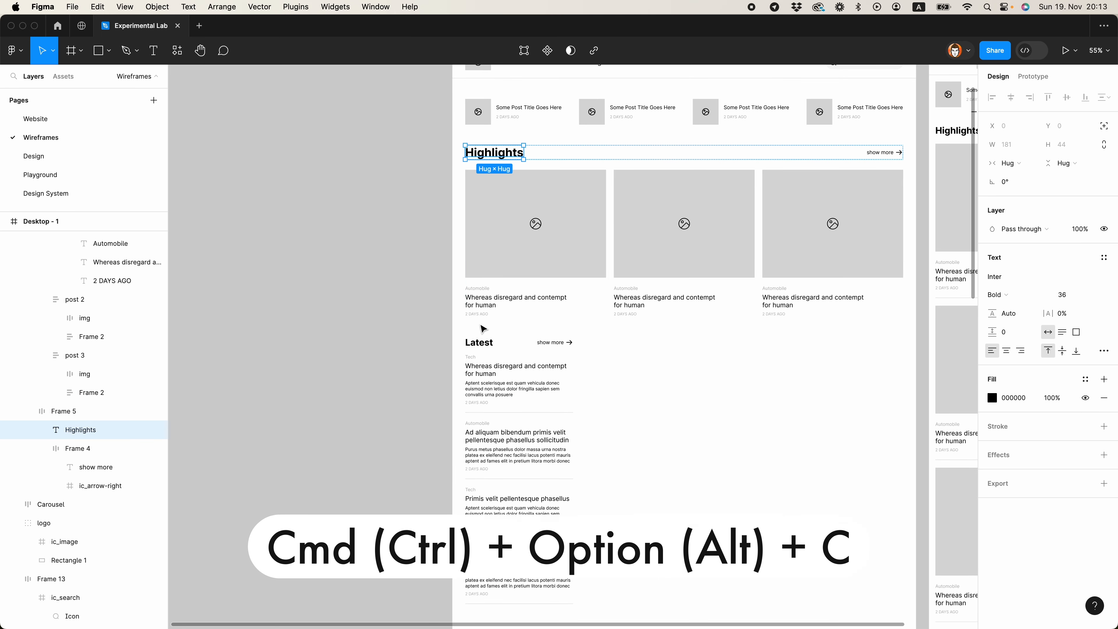
{"action": "left_click", "coordinate": [476, 346], "text": "super"}
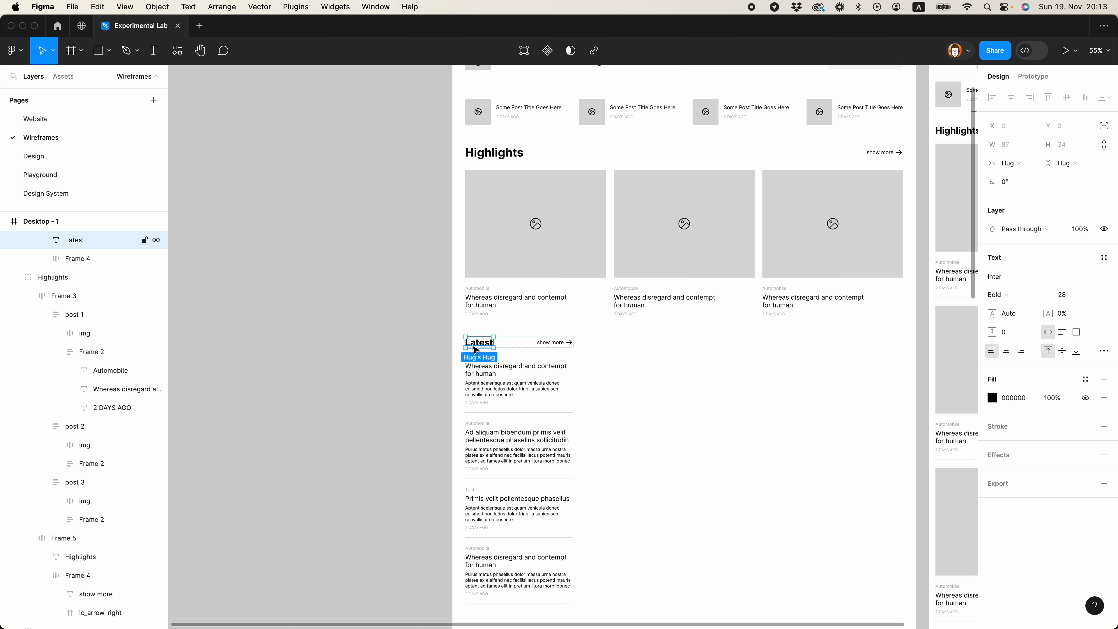
{"action": "key", "text": "super+alt+v"}
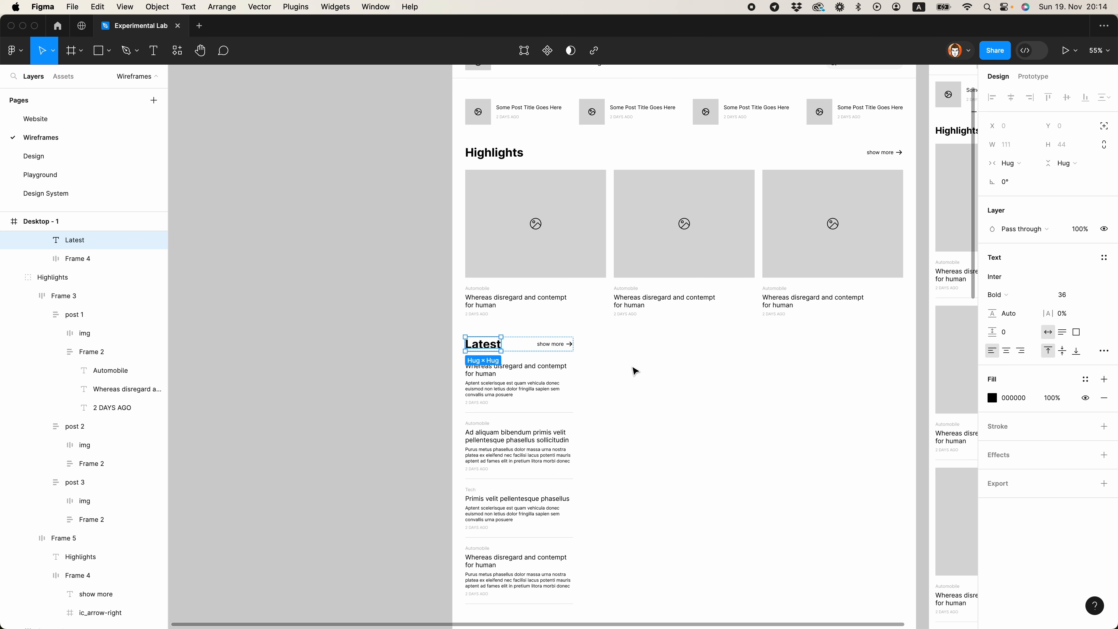
Stretch the desktop Latest header row to a width of 1360, matching the Highlights posts above
{"action": "left_click", "coordinate": [616, 370]}
{"action": "left_click_drag", "start_coordinate": [672, 428], "coordinate": [567, 326]}
{"action": "left_click", "coordinate": [441, 312]}
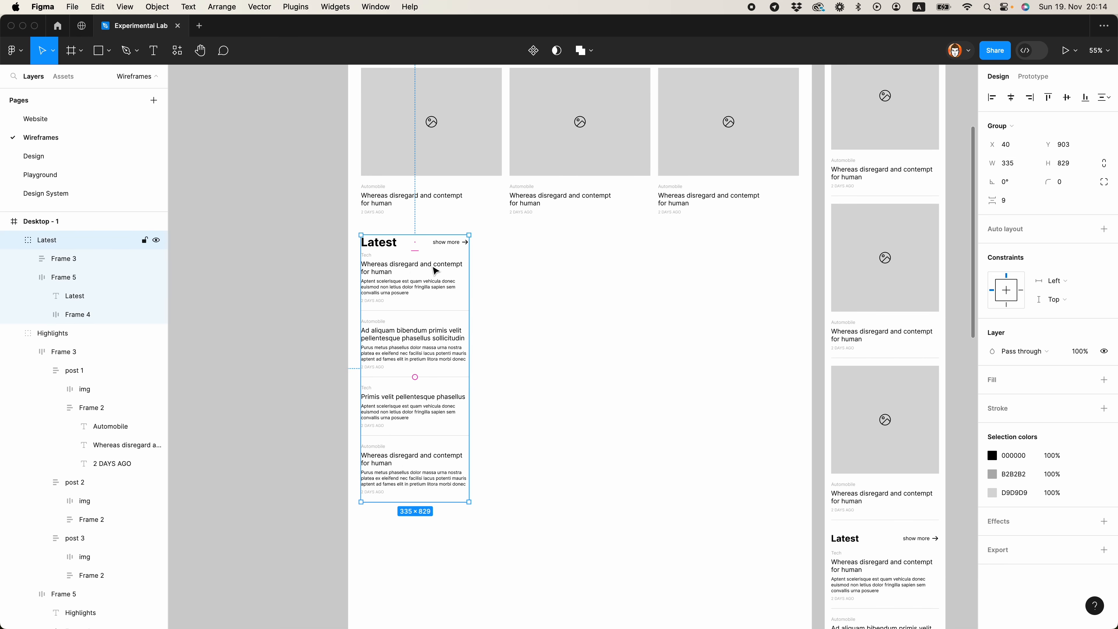
{"action": "double_click", "coordinate": [384, 241]}
{"action": "left_click_drag", "start_coordinate": [469, 242], "coordinate": [796, 242]}
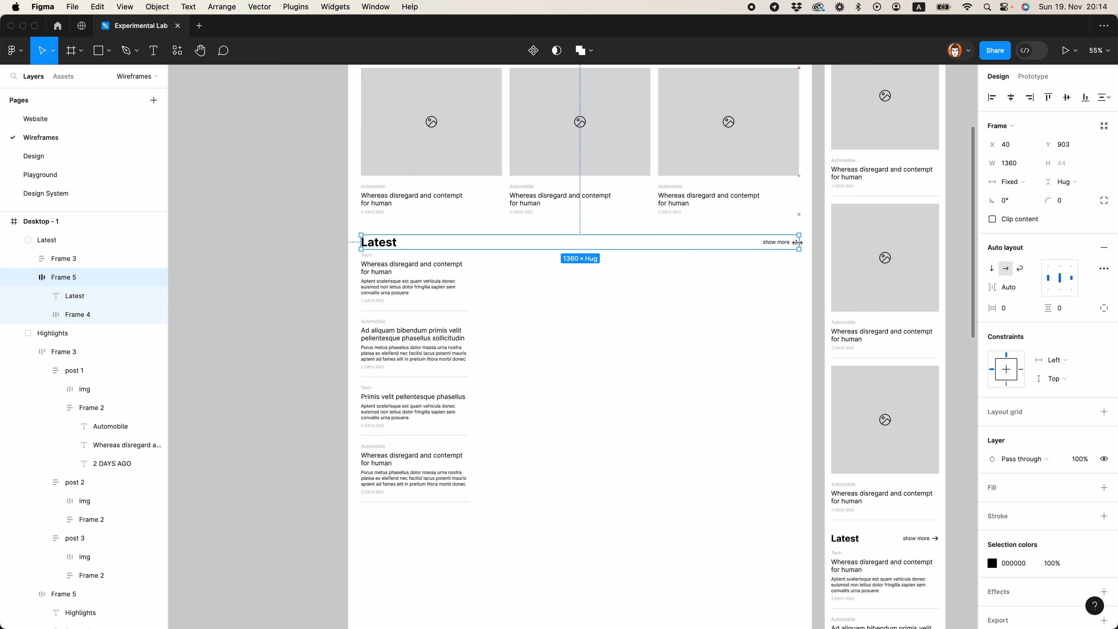
Rename the header row frame in the desktop Latest group as title
{"action": "left_click", "coordinate": [488, 251]}
{"action": "double_click", "coordinate": [372, 304]}
{"action": "left_click", "coordinate": [28, 277]}
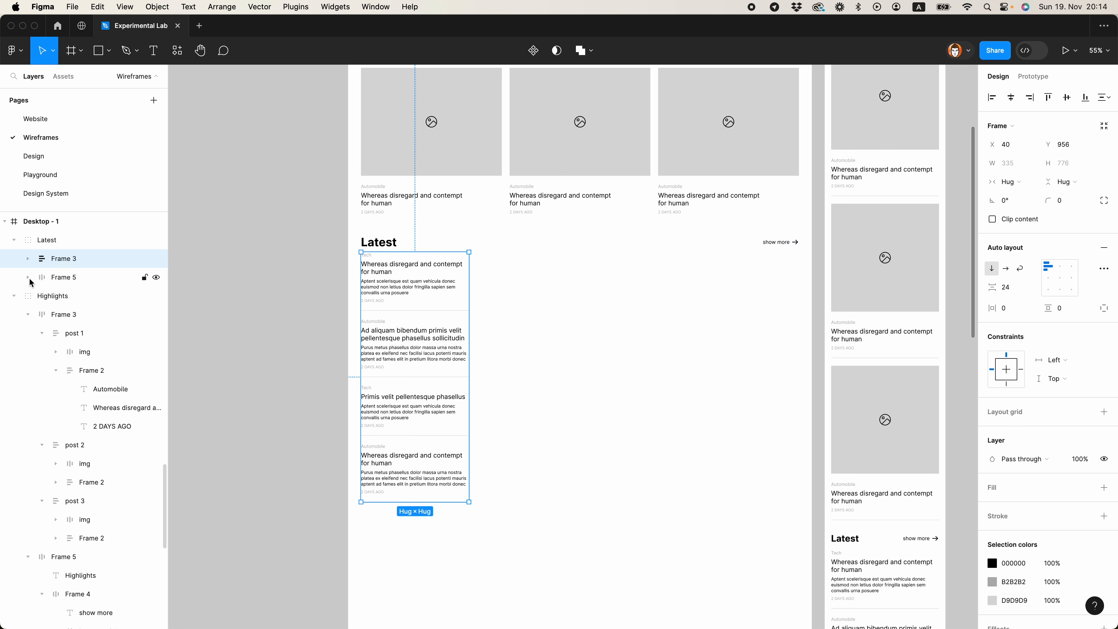
{"action": "left_click", "coordinate": [45, 275]}
{"action": "double_click", "coordinate": [58, 277]}
{"action": "key", "text": "Return"}
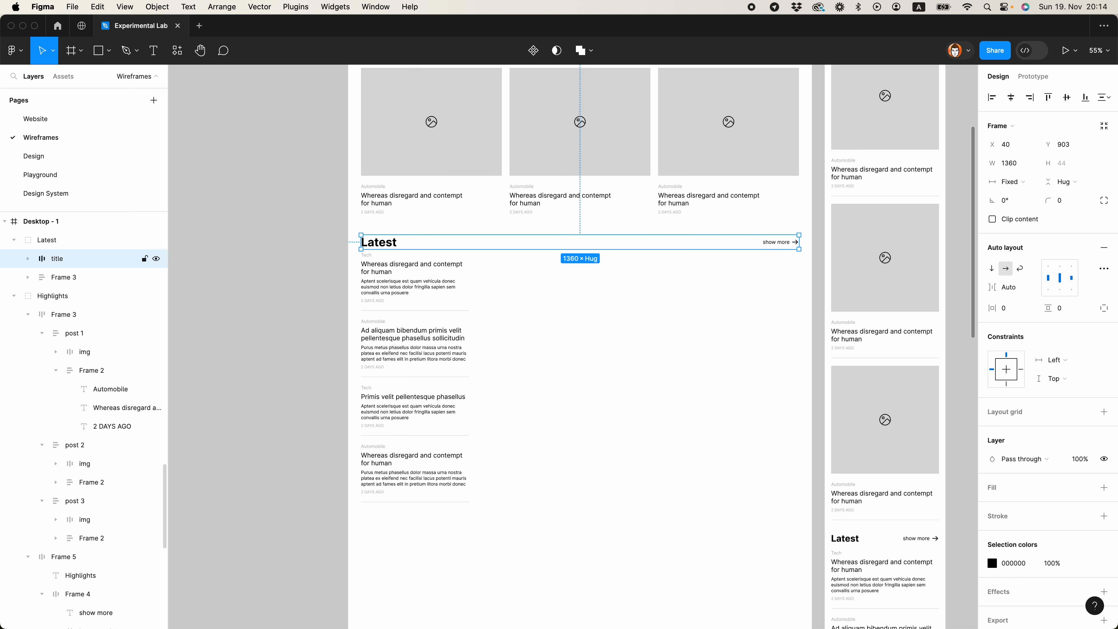
Delete the four divider lines following the posts in the desktop Latest section
{"action": "left_click", "coordinate": [27, 277]}
{"action": "left_click", "coordinate": [89, 319]}
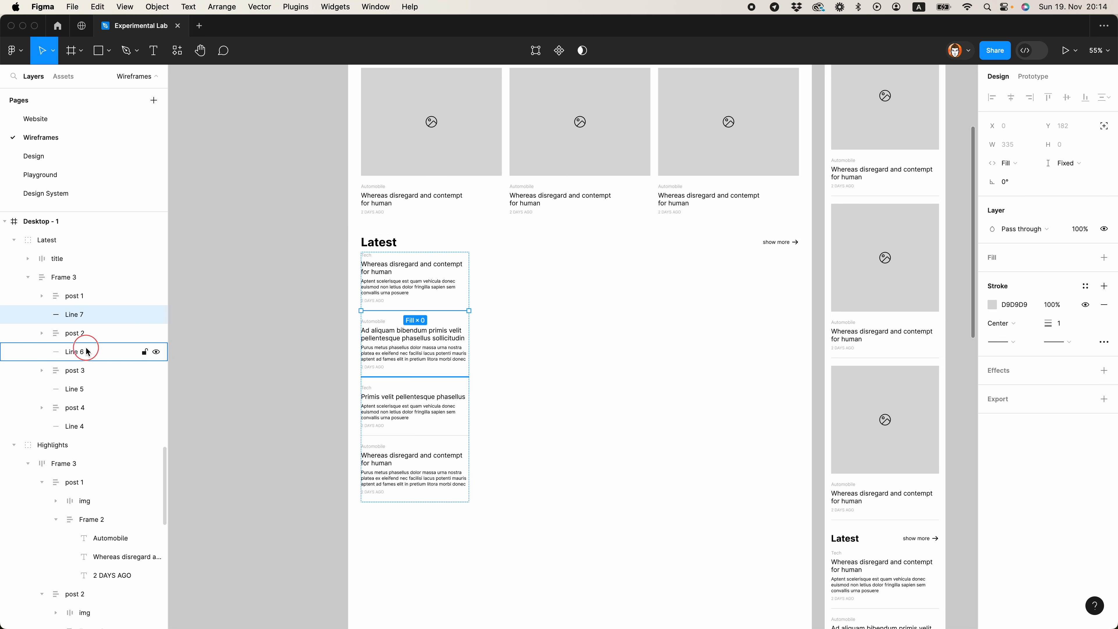
{"action": "left_click", "coordinate": [75, 352], "text": "super"}
{"action": "left_click", "coordinate": [75, 389], "text": "super"}
{"action": "left_click", "coordinate": [83, 426], "text": "super"}
{"action": "key", "text": "Delete"}
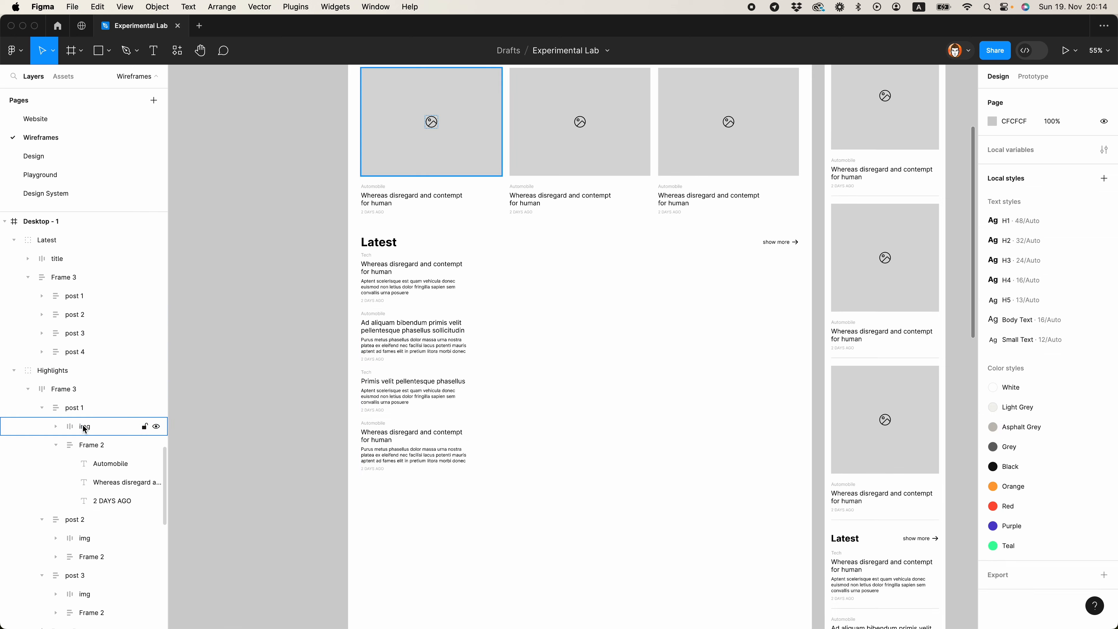
Switch the Latest posts' auto layout to horizontal and make all four posts' widths fill the container
{"action": "left_click", "coordinate": [74, 278]}
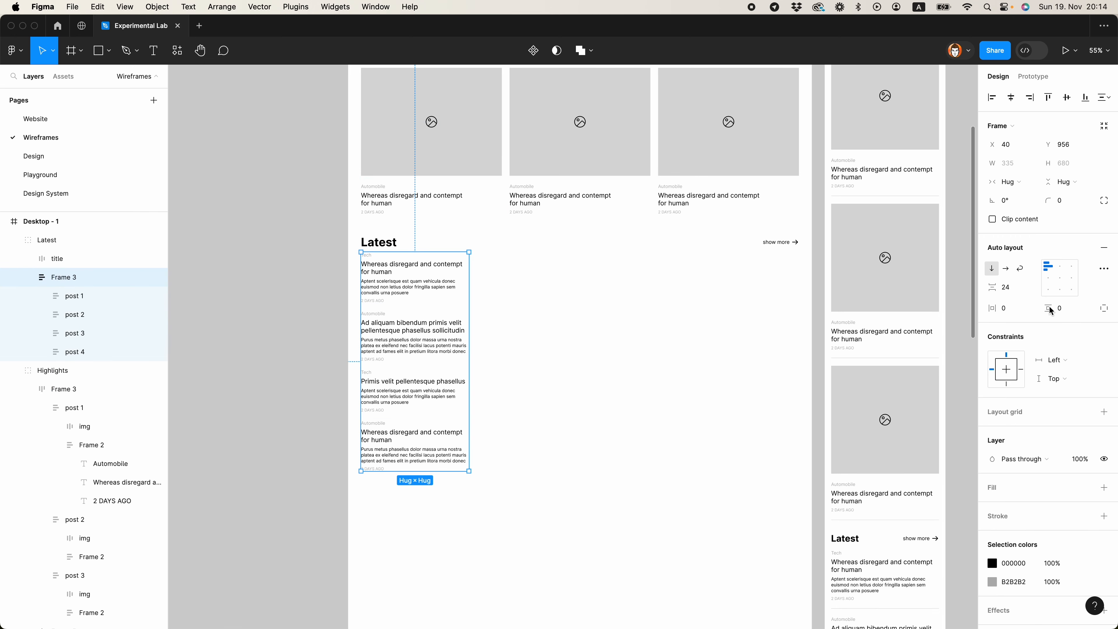
{"action": "left_click", "coordinate": [1007, 270]}
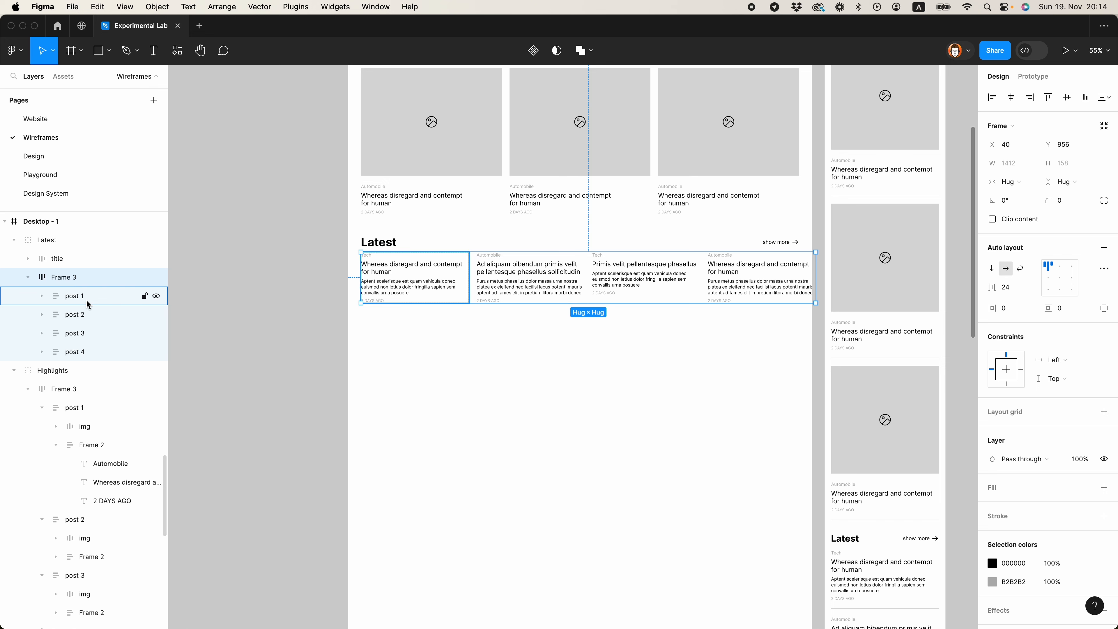
{"action": "left_click", "coordinate": [95, 297]}
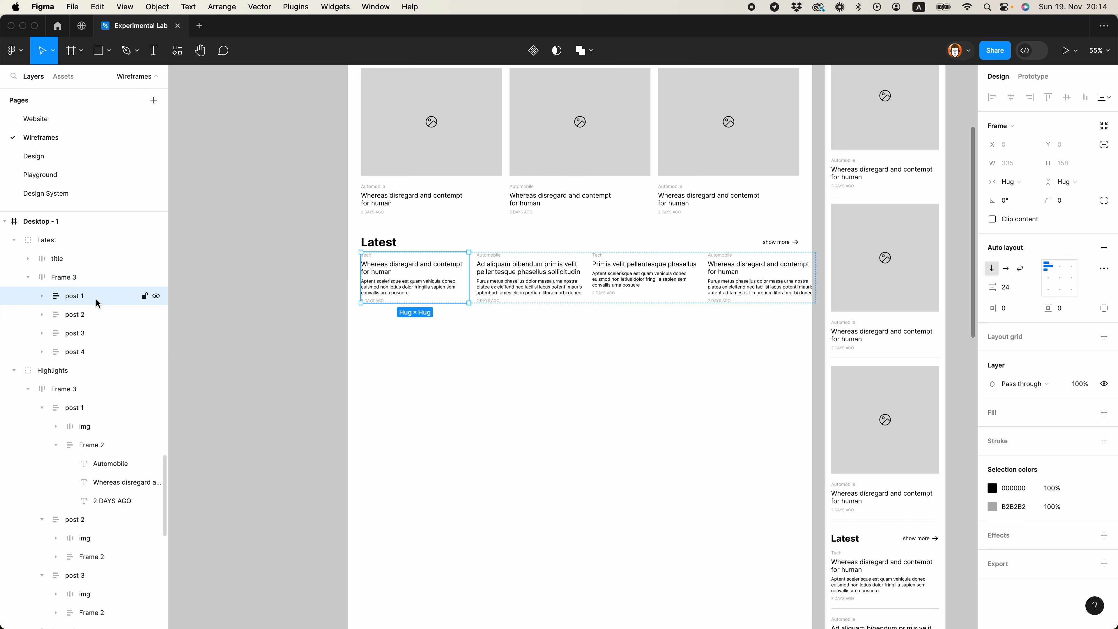
{"action": "left_click", "coordinate": [105, 353], "text": "shift"}
{"action": "left_click", "coordinate": [998, 181]}
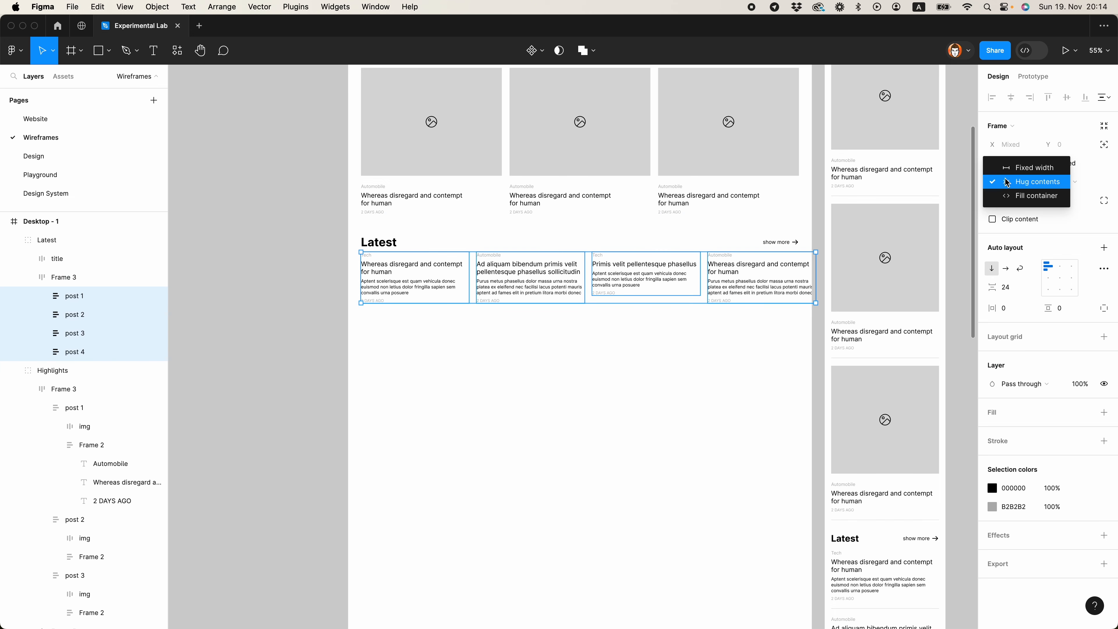
{"action": "left_click", "coordinate": [1017, 198]}
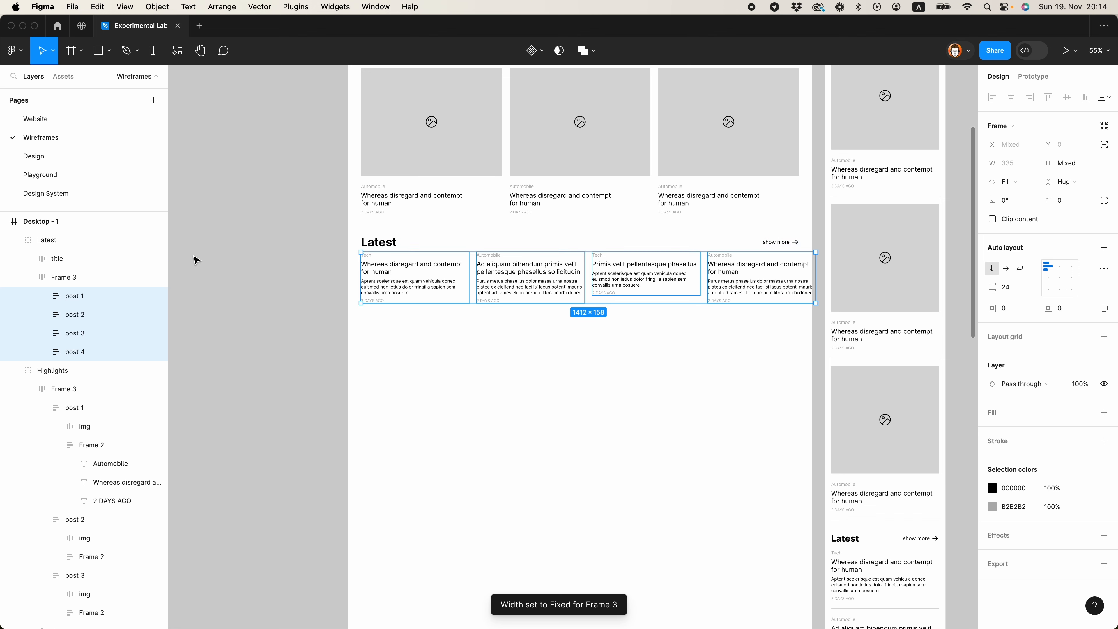
Resize the Latest posts row to a width of 1360 and set the spacing between posts to 40
{"action": "left_click", "coordinate": [132, 276]}
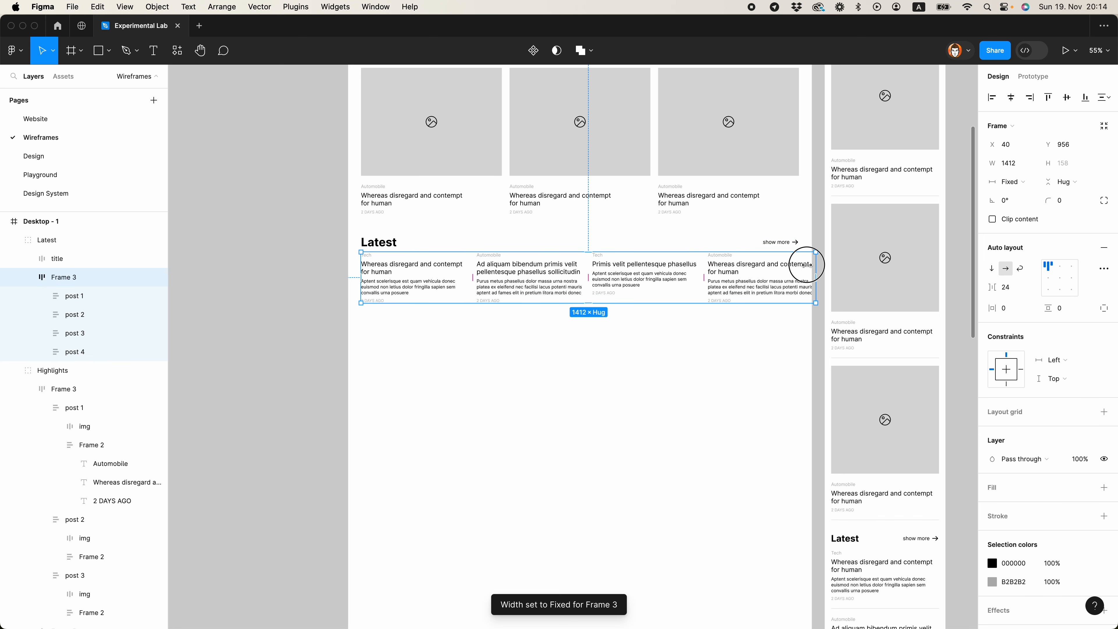
{"action": "left_click_drag", "start_coordinate": [807, 265], "coordinate": [800, 266]}
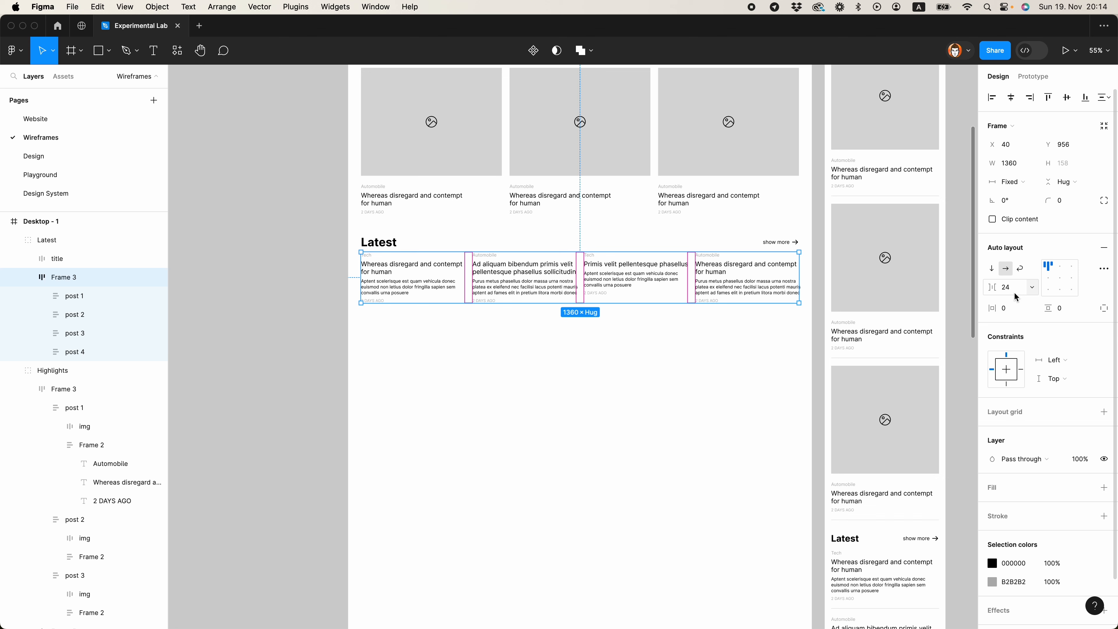
{"action": "type", "text": "40"}
{"action": "key", "text": "Return"}
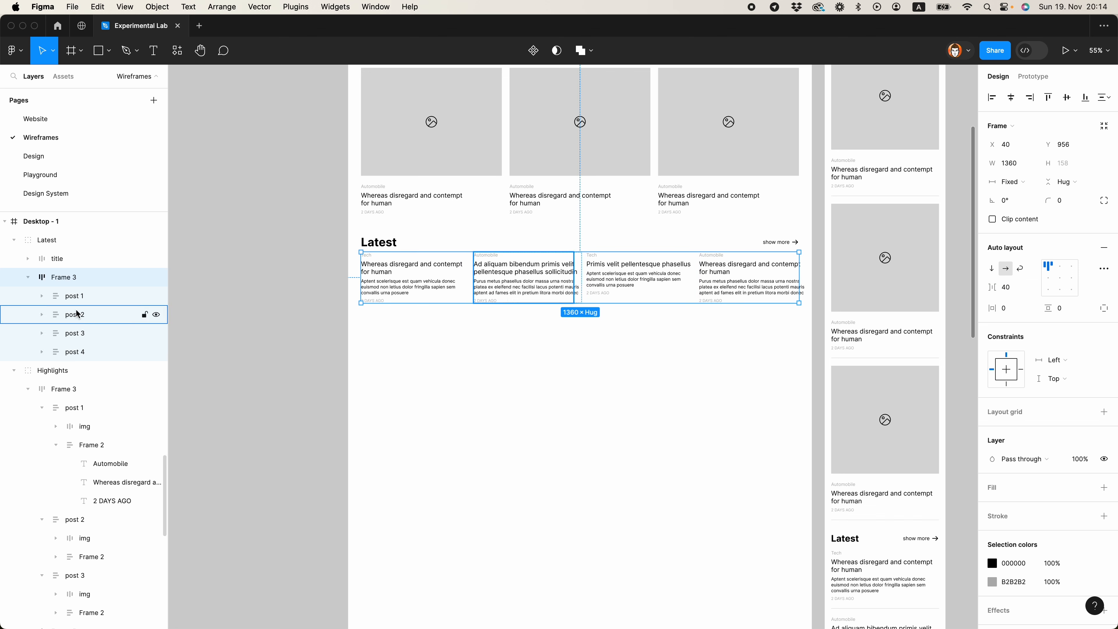
Set the width of the inner text frame in the first Latest post to fill its container
{"action": "left_click", "coordinate": [74, 295]}
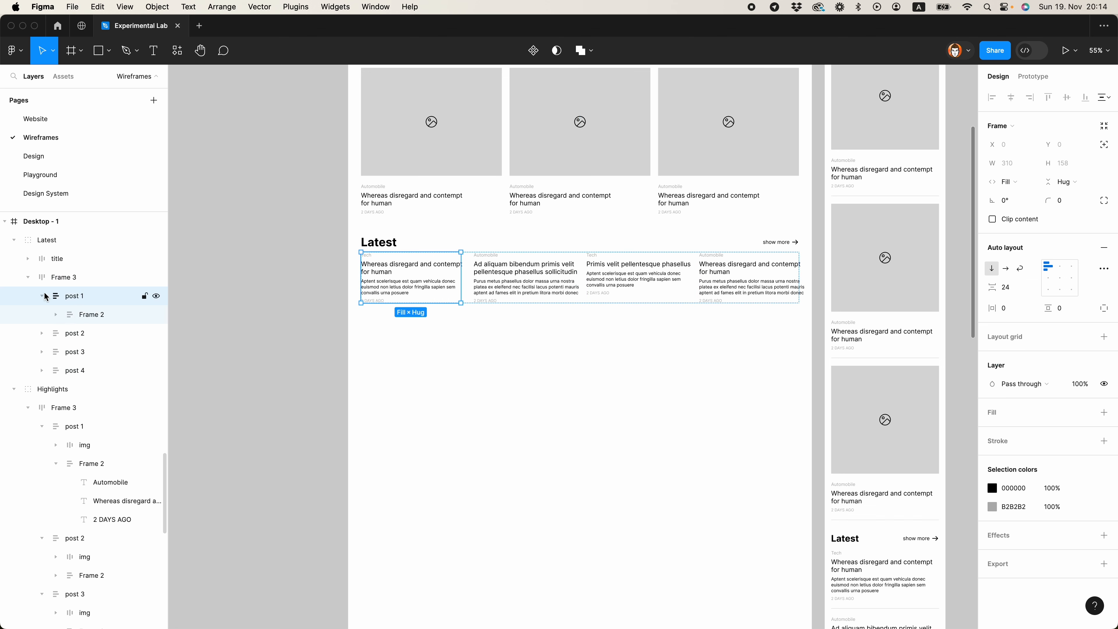
{"action": "left_click", "coordinate": [77, 314]}
{"action": "left_click", "coordinate": [1008, 181]}
{"action": "left_click", "coordinate": [1014, 197]}
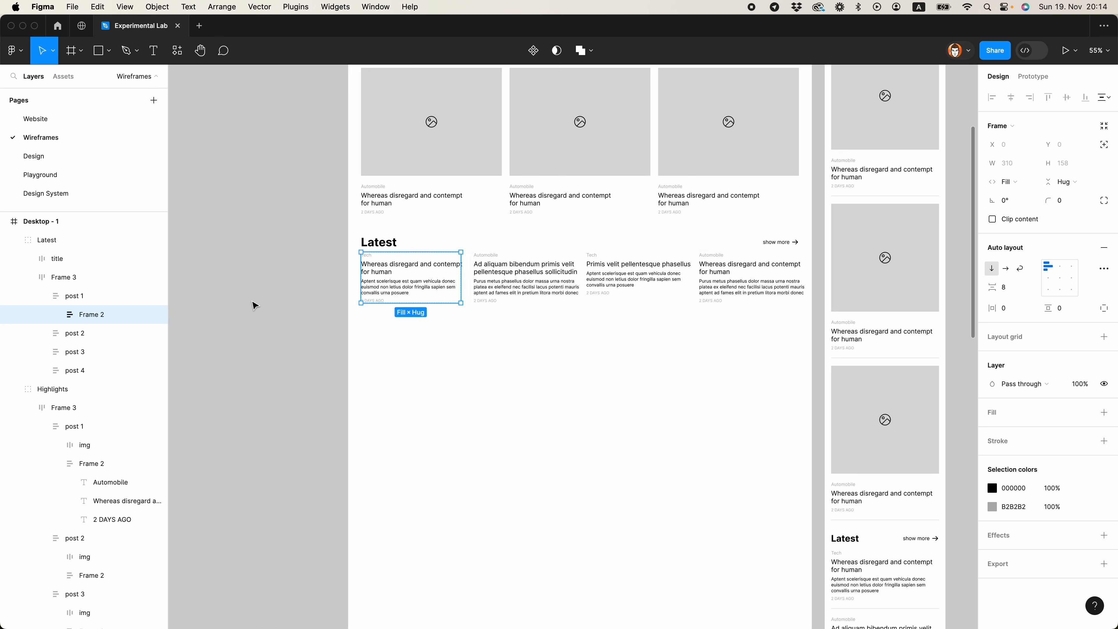
Rename the first Latest post's inner frame as post 1 and ungroup the outer wrapper, keeping the inner frame
{"action": "key", "text": "super+shift+g"}
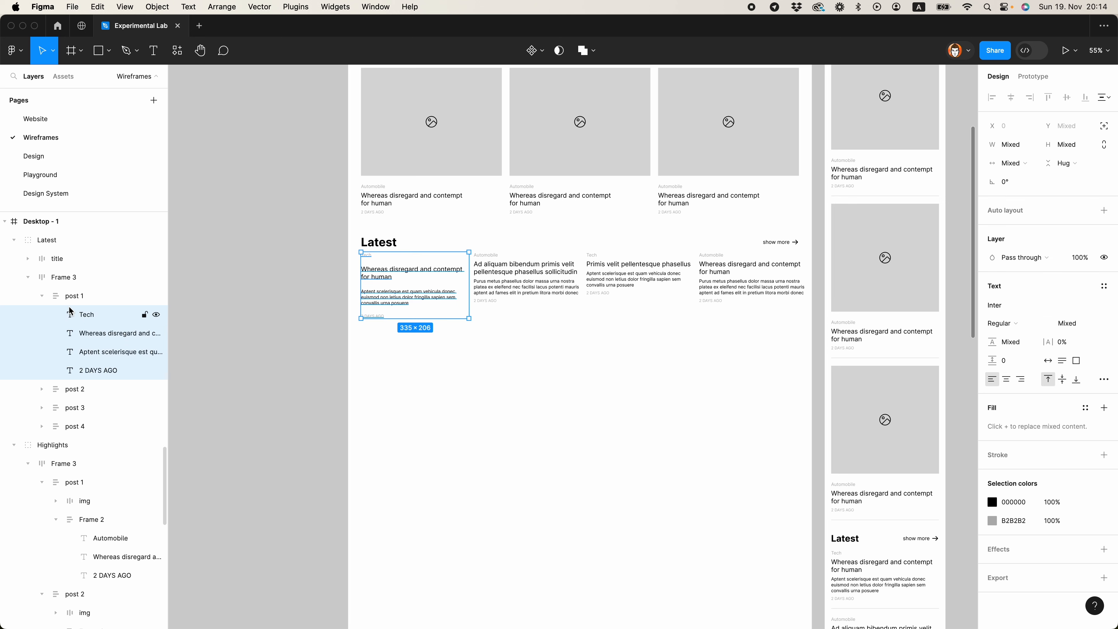
{"action": "key", "text": "super+z"}
{"action": "left_click", "coordinate": [74, 297]}
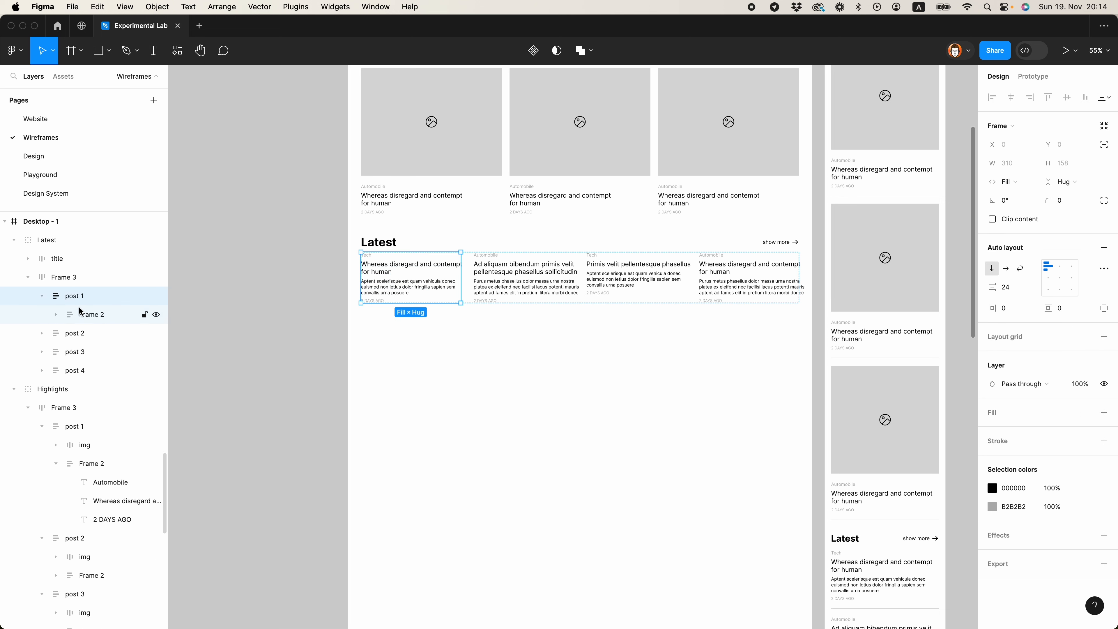
{"action": "double_click", "coordinate": [76, 298]}
{"action": "key", "text": "super+c"}
{"action": "double_click", "coordinate": [93, 315]}
{"action": "key", "text": "super+v"}
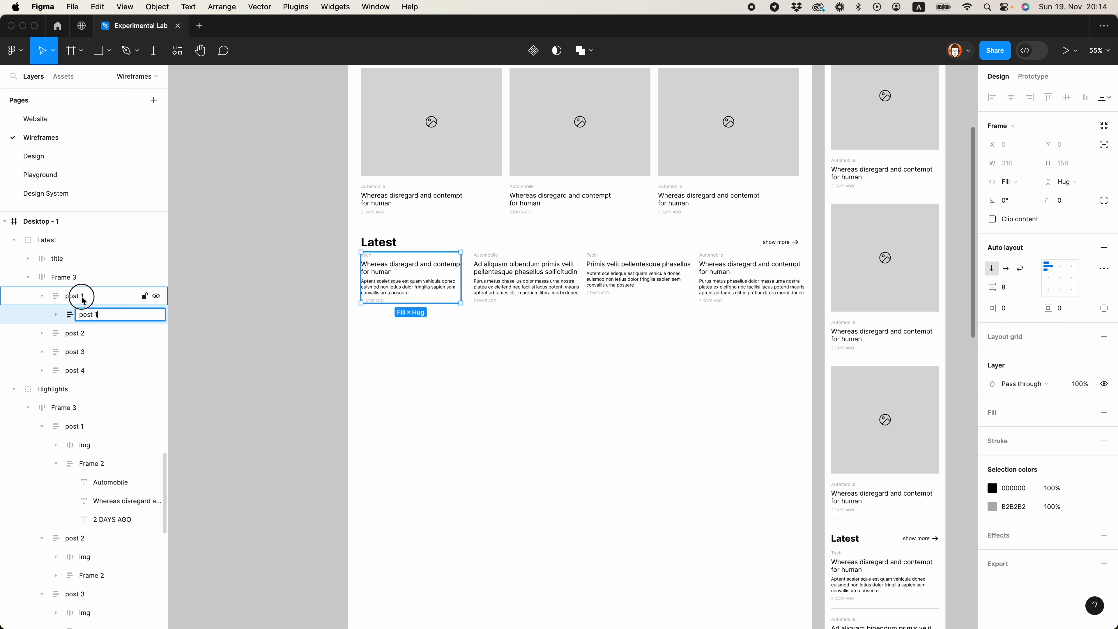
{"action": "left_click", "coordinate": [82, 299]}
{"action": "key", "text": "super+shift+g"}
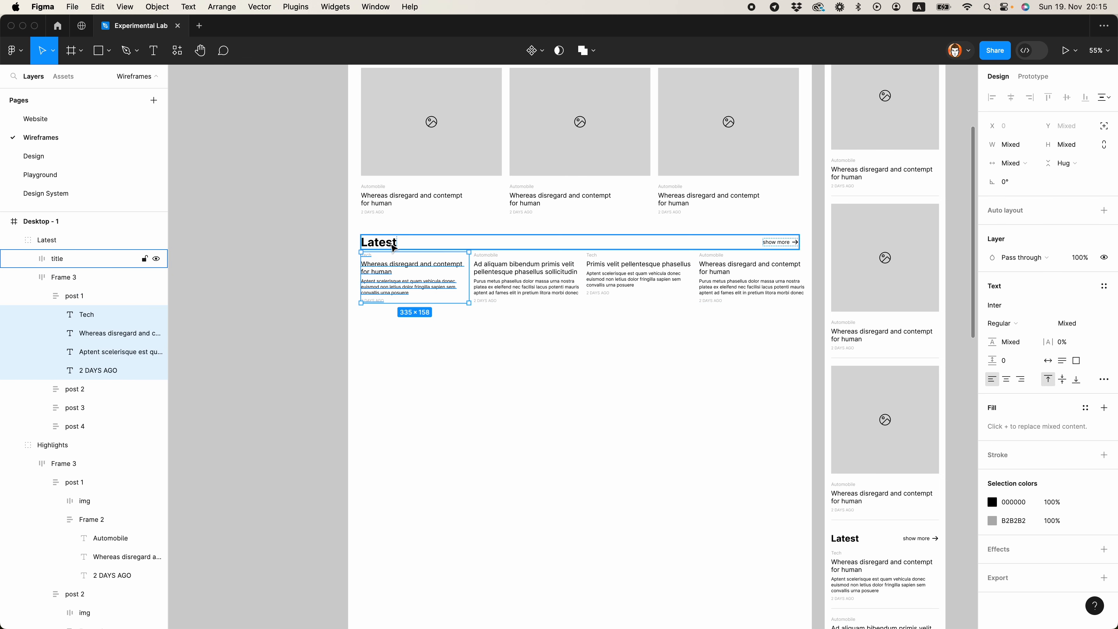
Set the widths of the four text layers in the first Latest post to fill the container
{"action": "left_click", "coordinate": [1013, 163]}
{"action": "left_click", "coordinate": [1029, 215]}
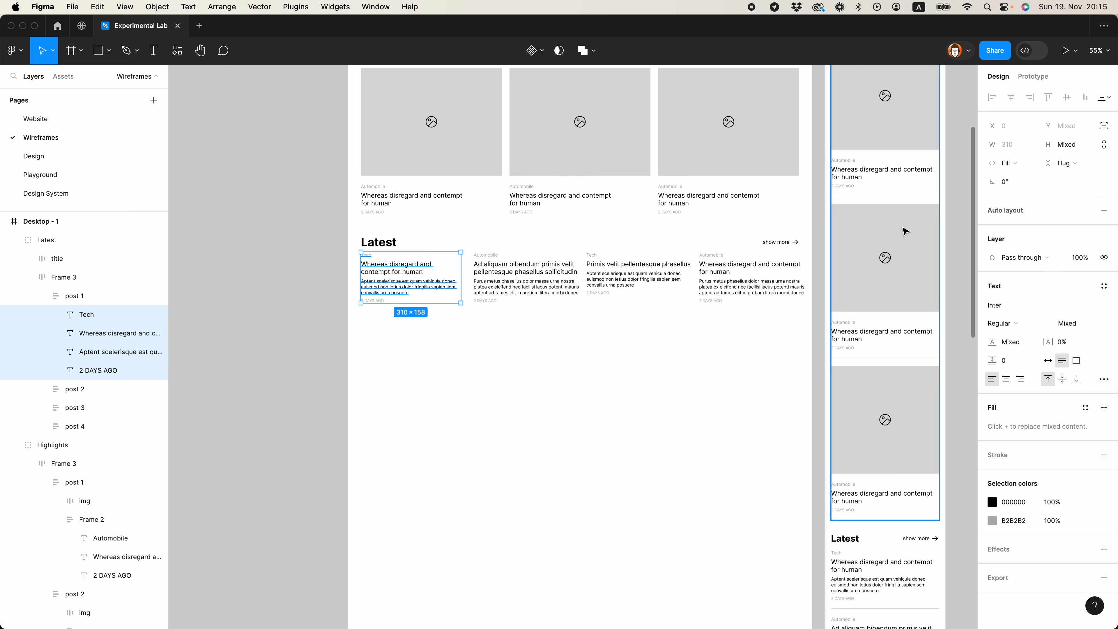
{"action": "left_click", "coordinate": [42, 296]}
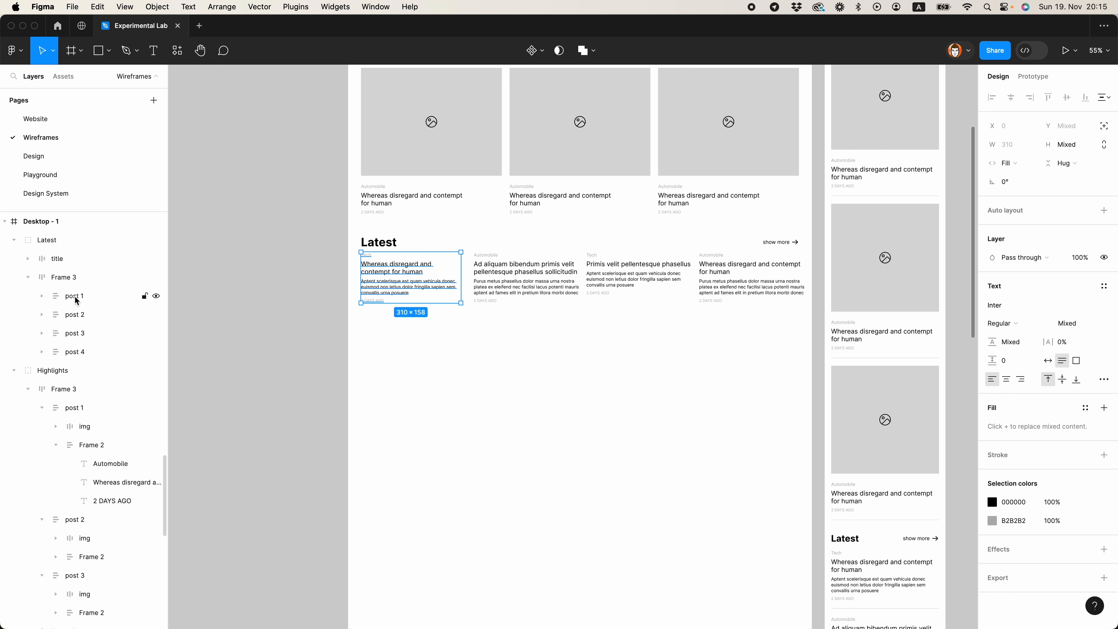
Duplicate the first Latest post and change the copy's category label to Automobile
{"action": "left_click", "coordinate": [76, 297]}
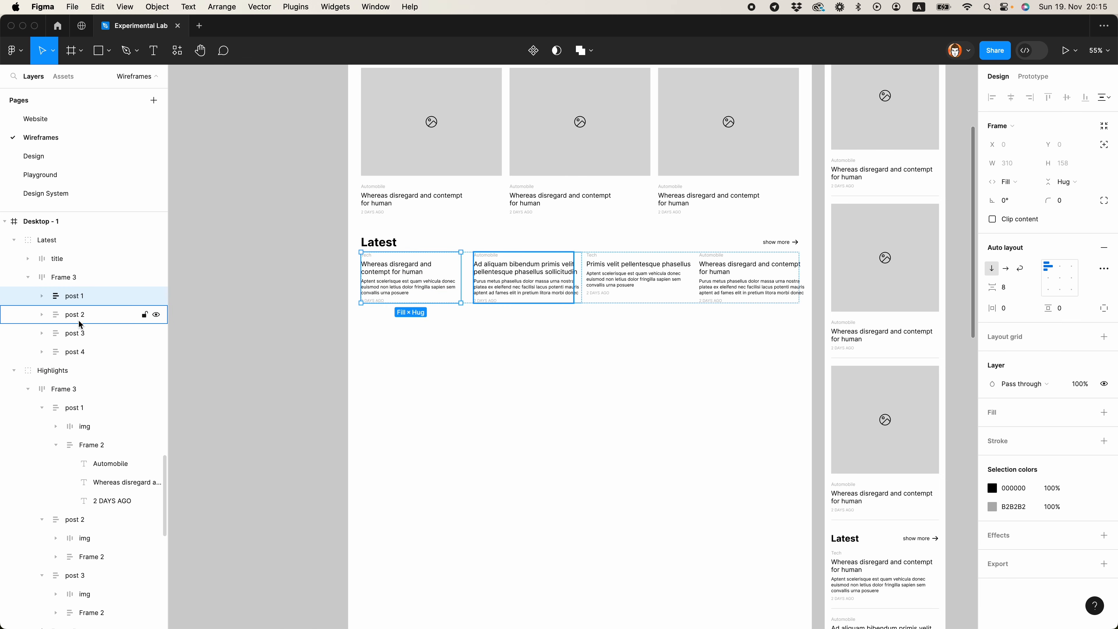
{"action": "key", "text": "super+d"}
{"action": "double_click", "coordinate": [556, 255], "text": "super"}
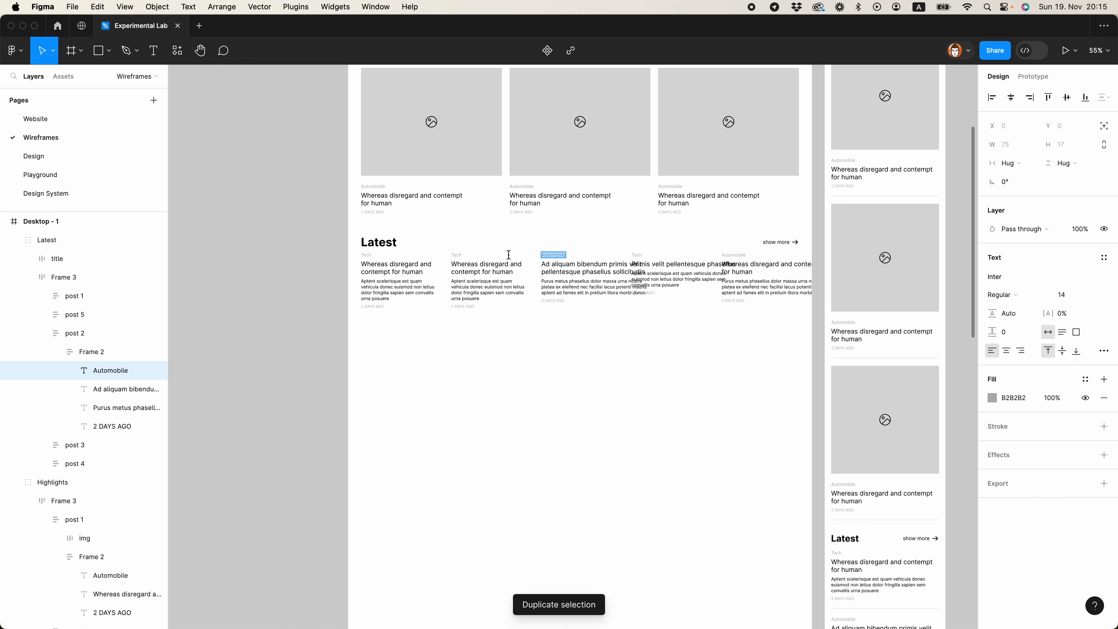
{"action": "double_click", "coordinate": [456, 256]}
{"action": "key", "text": "super+v"}
{"action": "left_click", "coordinate": [496, 334]}
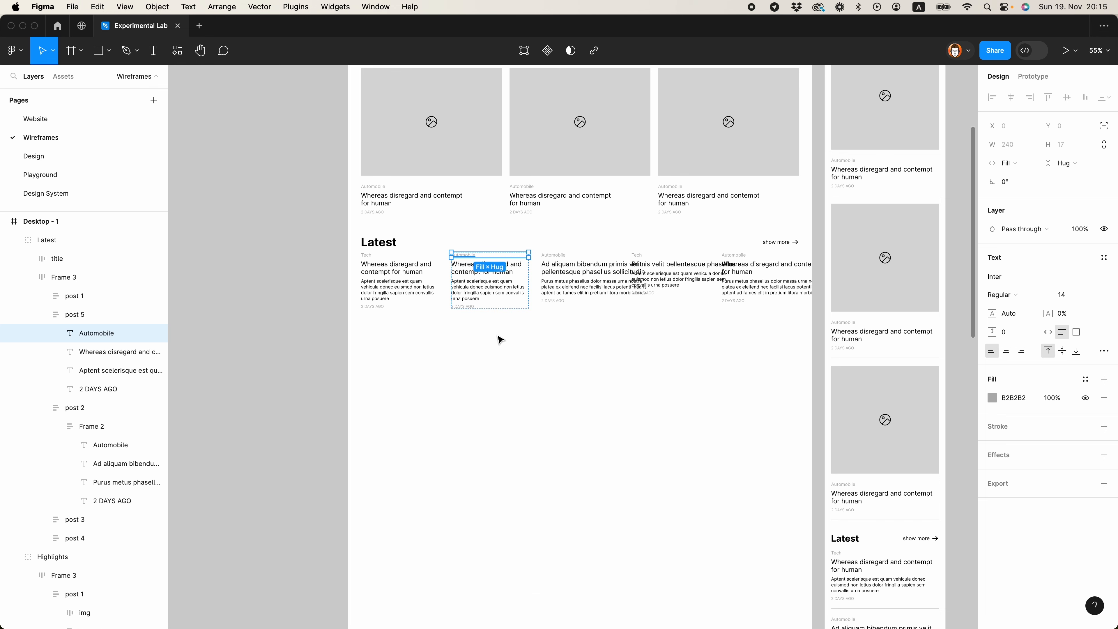
Delete the three old Latest posts, post 2, post 3 and post 4, from the row
{"action": "left_click", "coordinate": [568, 294]}
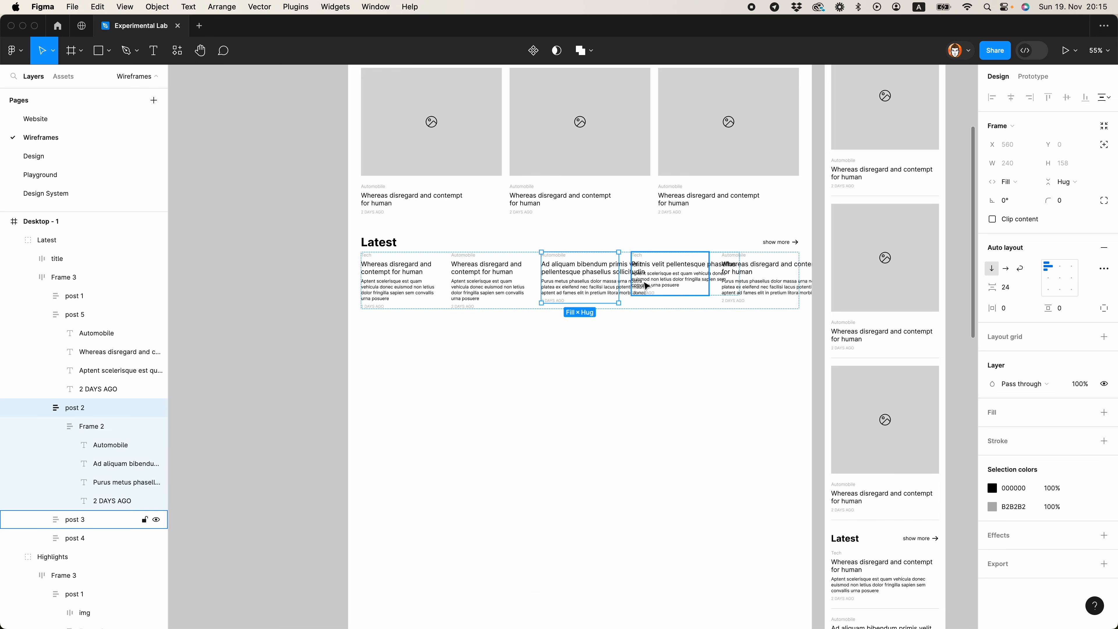
{"action": "left_click", "coordinate": [43, 316]}
{"action": "left_click", "coordinate": [43, 336]}
{"action": "left_click", "coordinate": [53, 370], "text": "shift"}
{"action": "key", "text": "Delete"}
Duplicate the second Latest post twice so the row holds four posts
{"action": "left_click", "coordinate": [70, 315]}
{"action": "key", "text": "super+d"}
{"action": "key", "text": "super+d"}
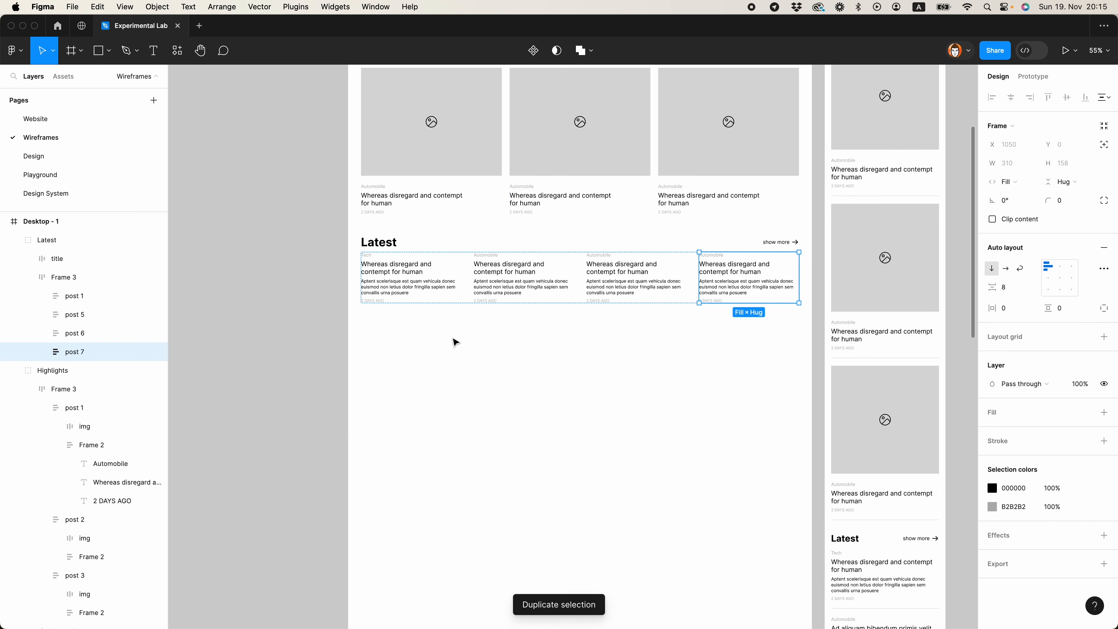
Review the desktop layout down to Latest and examine the remaining sections below Latest in the Phone frame
{"action": "left_click", "coordinate": [546, 381]}
{"action": "scroll", "coordinate": [550, 388], "scroll_direction": "down", "scroll_amount": 3}
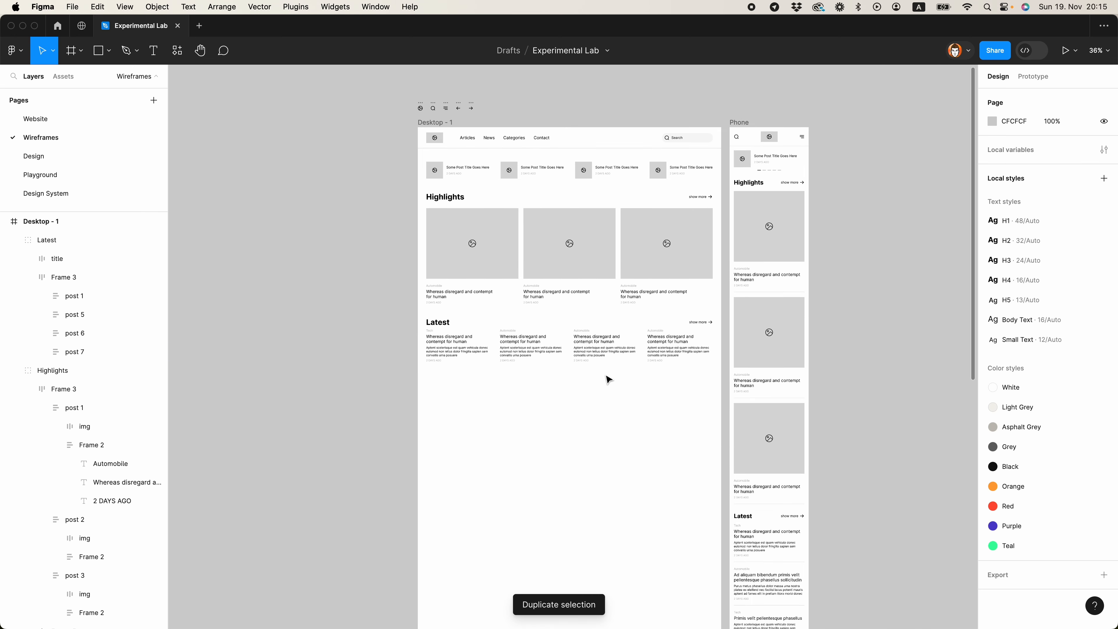
{"action": "left_click_drag", "start_coordinate": [624, 392], "coordinate": [511, 391]}
{"action": "scroll", "coordinate": [411, 359], "scroll_direction": "up", "scroll_amount": 5}
{"action": "scroll", "coordinate": [411, 359], "scroll_direction": "down", "scroll_amount": 5}
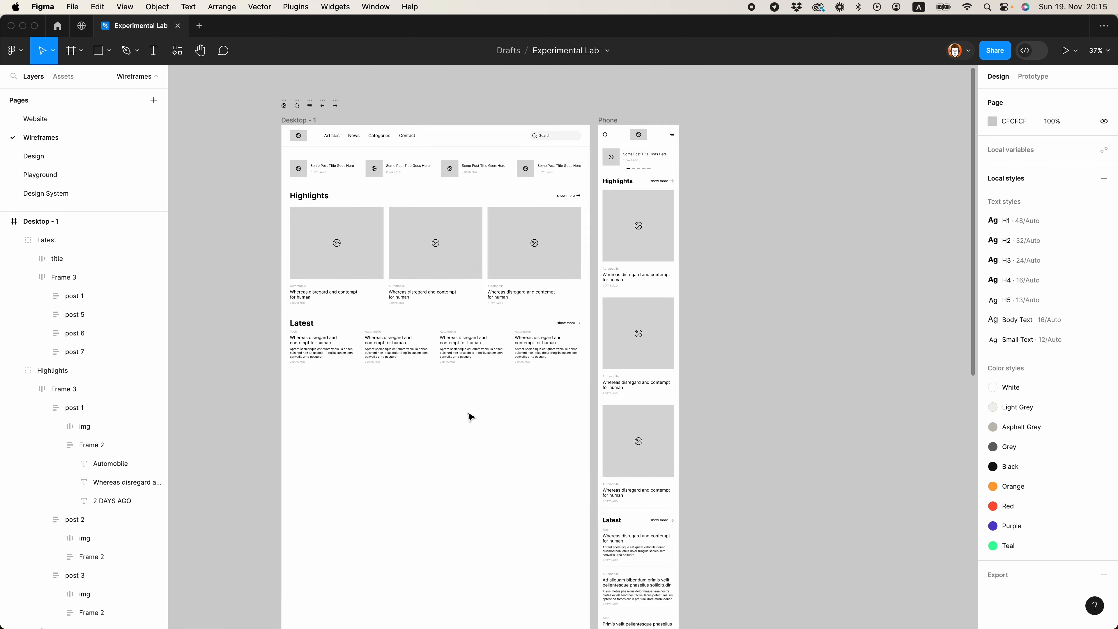
{"action": "scroll", "coordinate": [470, 416], "scroll_direction": "down", "scroll_amount": 10}
{"action": "scroll", "coordinate": [485, 316], "scroll_direction": "up", "scroll_amount": 5}
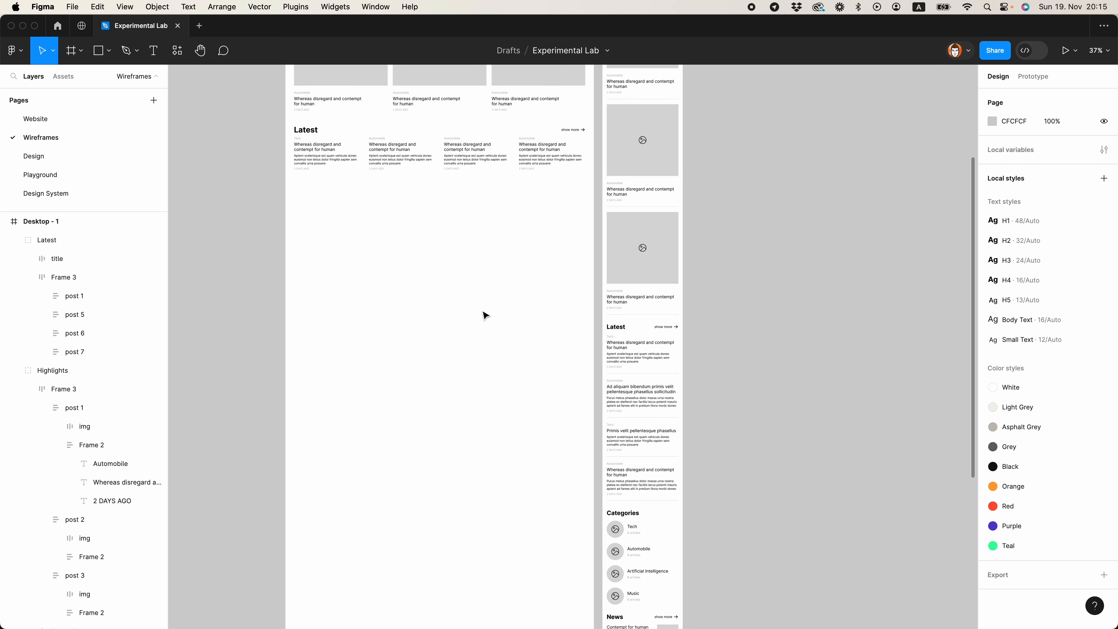
{"action": "scroll", "coordinate": [484, 314], "scroll_direction": "up", "scroll_amount": 5}
{"action": "scroll", "coordinate": [550, 343], "scroll_direction": "down", "scroll_amount": 8}
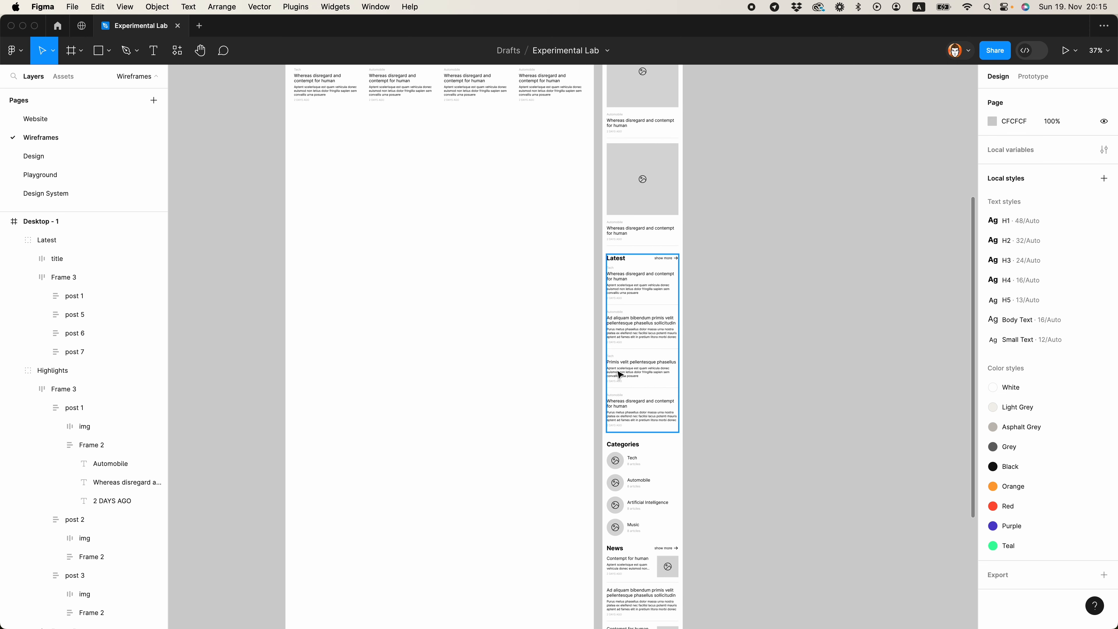
Move the Categories section from the Phone frame into the desktop frame, aligned with the content margin below Latest
{"action": "left_click", "coordinate": [630, 405]}
{"action": "left_click", "coordinate": [633, 489]}
{"action": "left_click_drag", "start_coordinate": [636, 483], "coordinate": [327, 167]}
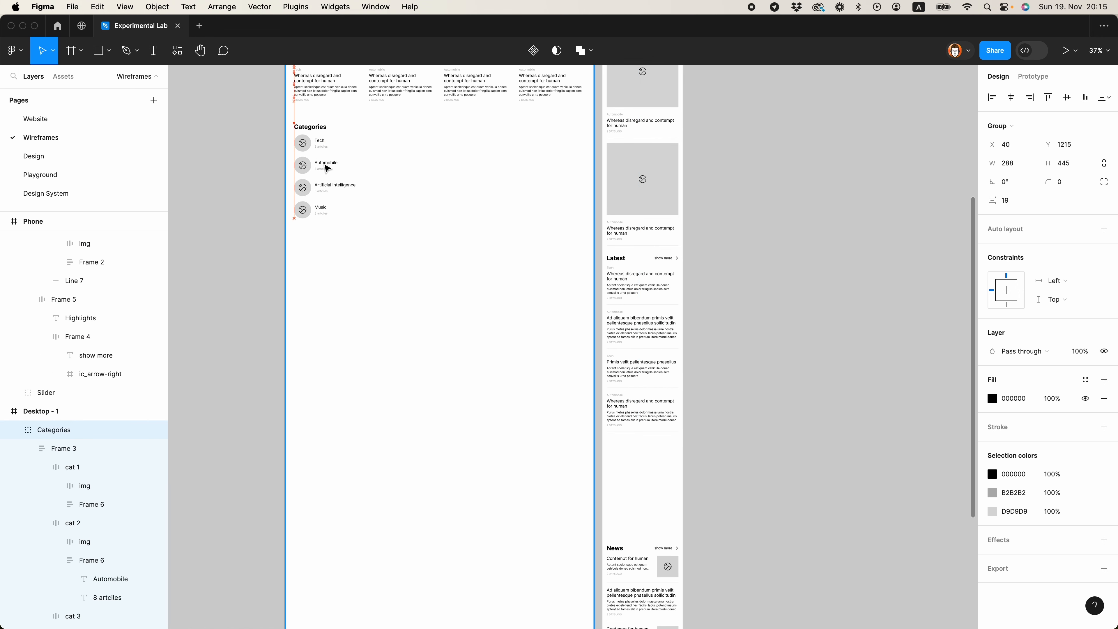
Move the desktop Categories section up to leave an 80 px gap below Latest
{"action": "scroll", "coordinate": [328, 176], "scroll_direction": "up", "scroll_amount": 5}
{"action": "key", "text": "alt"}
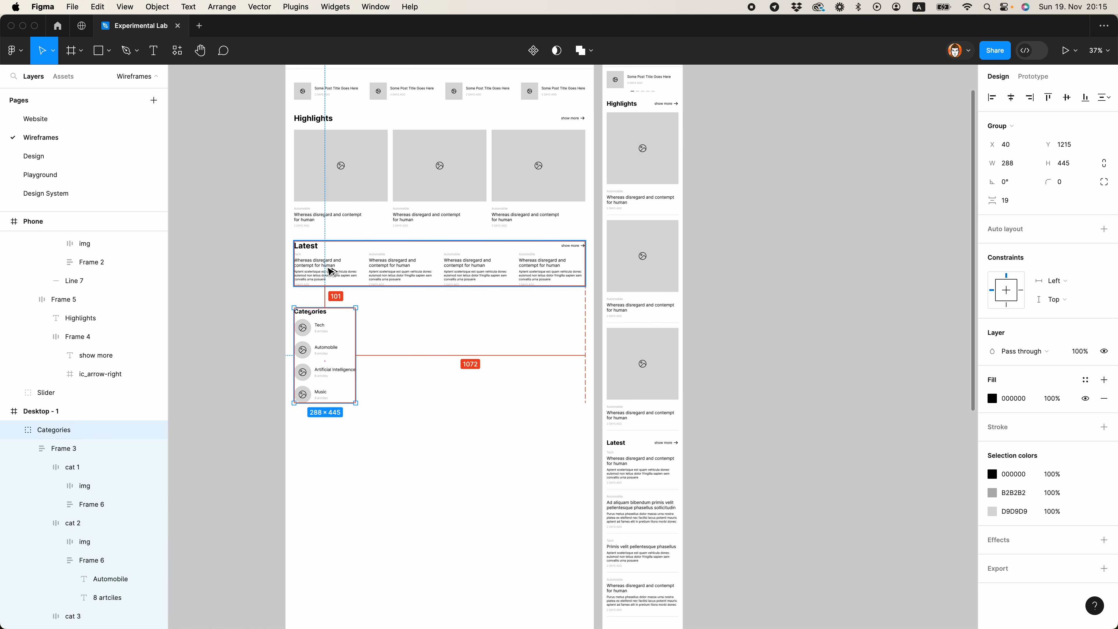
{"action": "left_click", "coordinate": [331, 271], "text": "shift"}
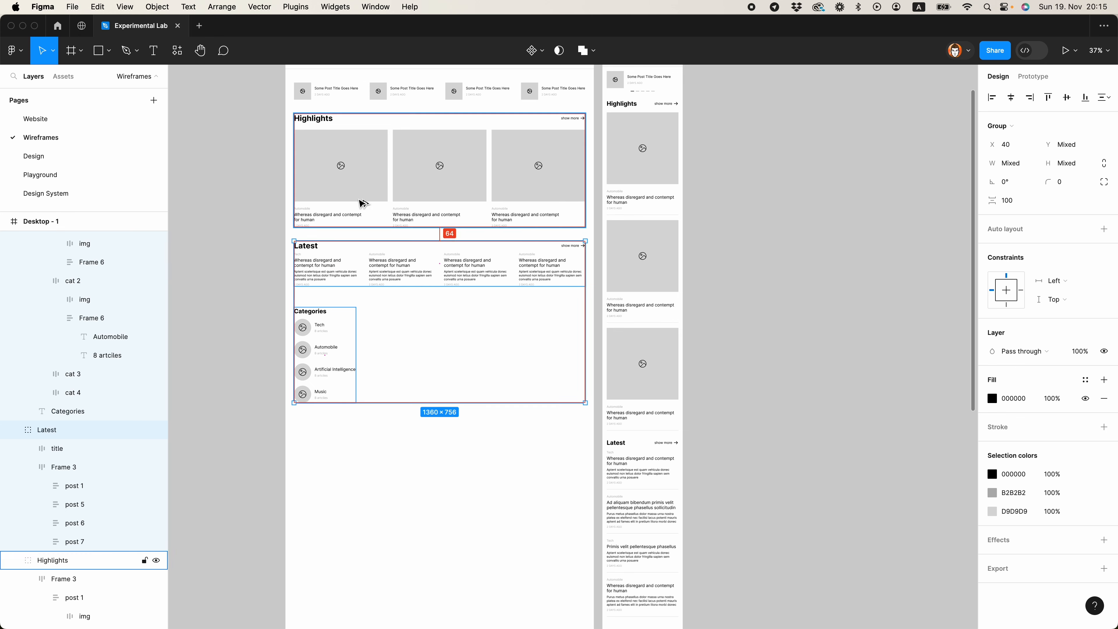
{"action": "left_click", "coordinate": [324, 327]}
{"action": "key", "text": "alt"}
{"action": "key", "text": "shift+Up"}
{"action": "key", "text": "shift+Up"}
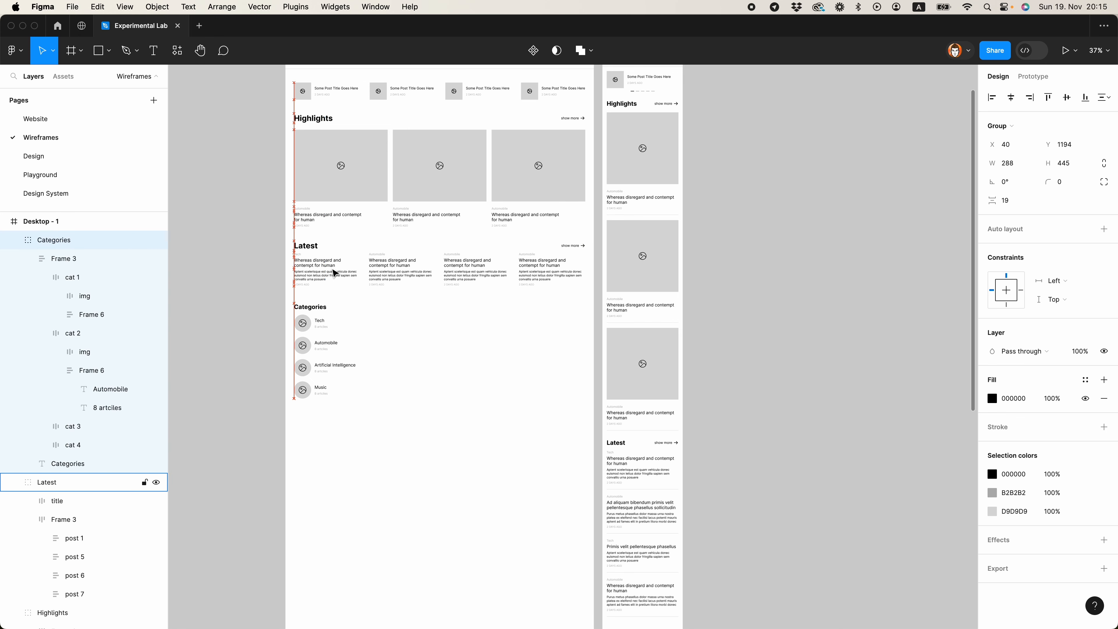
{"action": "left_click", "coordinate": [333, 273], "text": "shift"}
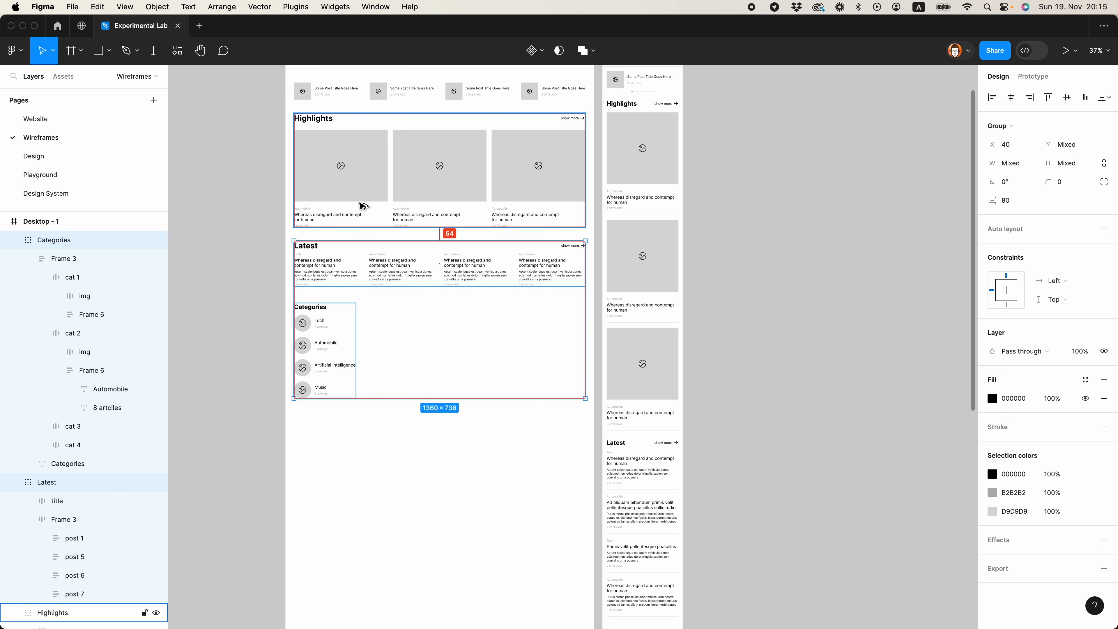
Widen the gaps above Latest and above Highlights by about 16 px each, shifting every section below them down
{"action": "key", "text": "shift+Down"}
{"action": "key", "text": "shift+Down"}
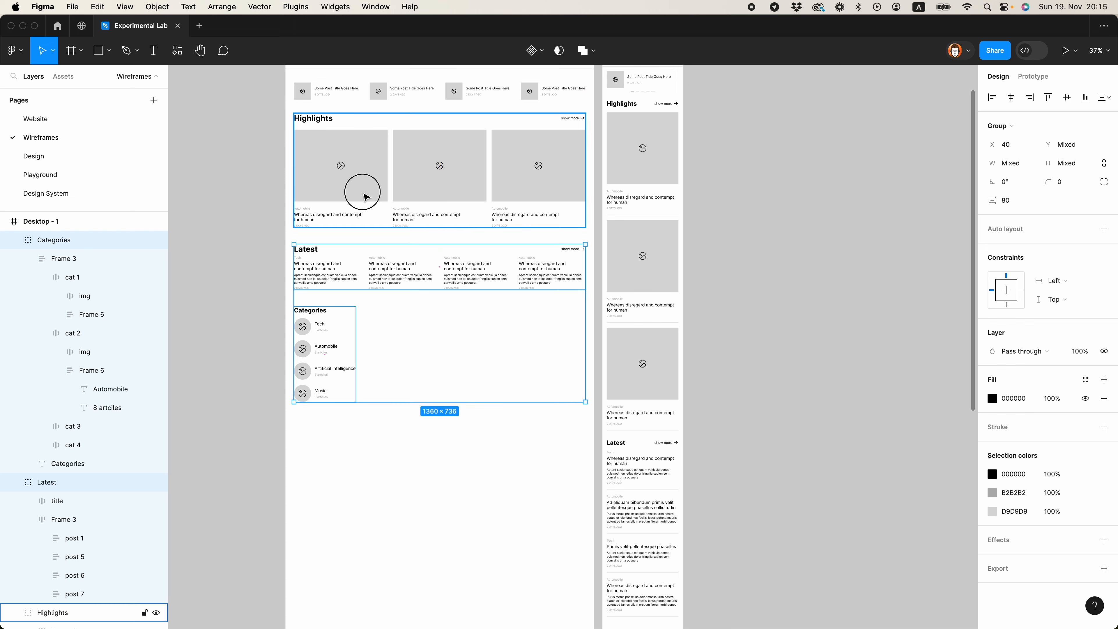
{"action": "left_click", "coordinate": [364, 196], "text": "shift"}
{"action": "key", "text": "shift+Down"}
{"action": "key", "text": "shift+Down"}
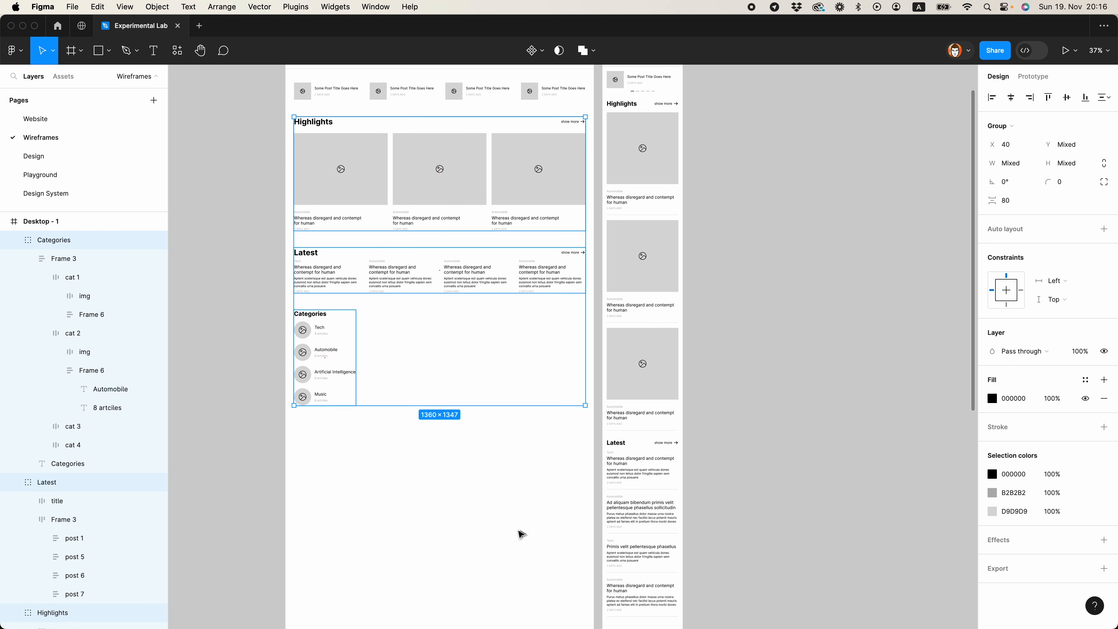
{"action": "left_click", "coordinate": [522, 535]}
{"action": "scroll", "coordinate": [642, 451], "scroll_direction": "down", "scroll_amount": 7}
{"action": "left_click", "coordinate": [634, 489]}
{"action": "scroll", "coordinate": [482, 295], "scroll_direction": "up", "scroll_amount": 3}
{"action": "key", "text": "super+z"}
{"action": "key", "text": "super+z"}
{"action": "key", "text": "super+z"}
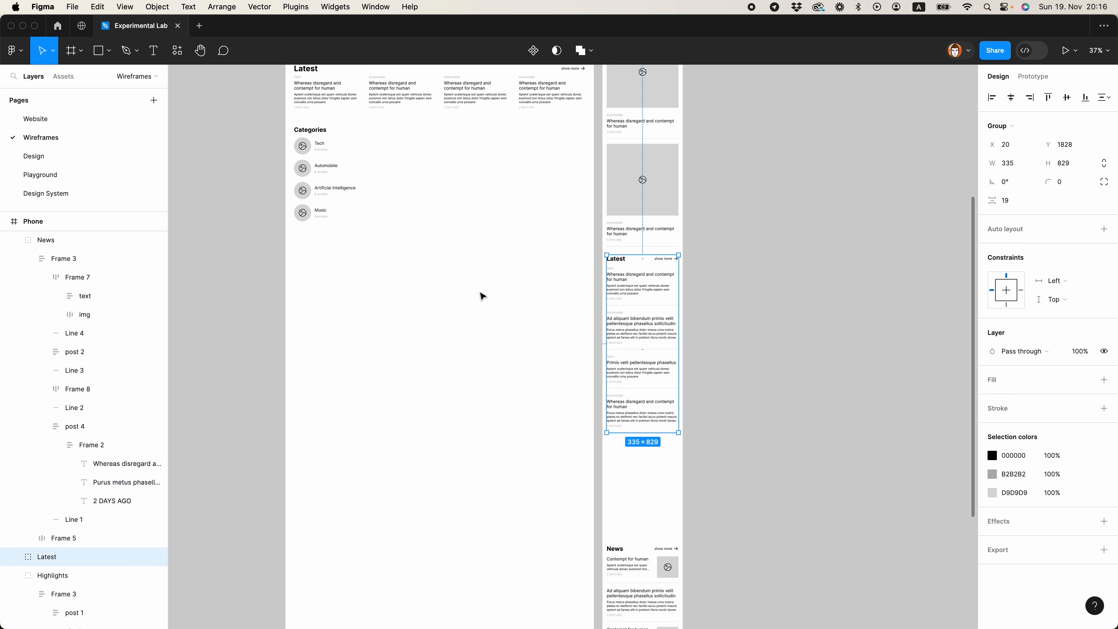
{"action": "key", "text": "super+shift+z"}
Copy the desktop Categories section back into the Phone frame between Latest and News, at X 20, Y 2697
{"action": "left_click", "coordinate": [317, 152]}
{"action": "scroll", "coordinate": [668, 301], "scroll_direction": "down", "scroll_amount": 4}
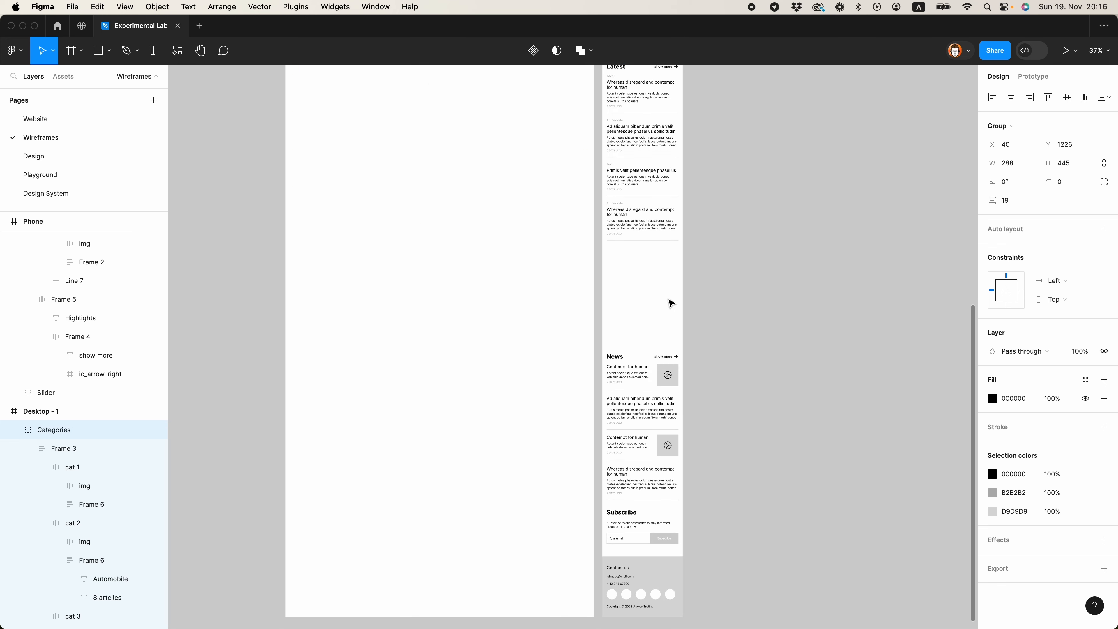
{"action": "left_click", "coordinate": [650, 314]}
{"action": "scroll", "coordinate": [651, 316], "scroll_direction": "up", "scroll_amount": 5}
{"action": "left_click", "coordinate": [656, 316], "text": "super"}
{"action": "left_click_drag", "start_coordinate": [629, 215], "coordinate": [598, 226]}
{"action": "left_click_drag", "start_coordinate": [40, 221], "coordinate": [75, 481]}
{"action": "key", "text": "Right"}
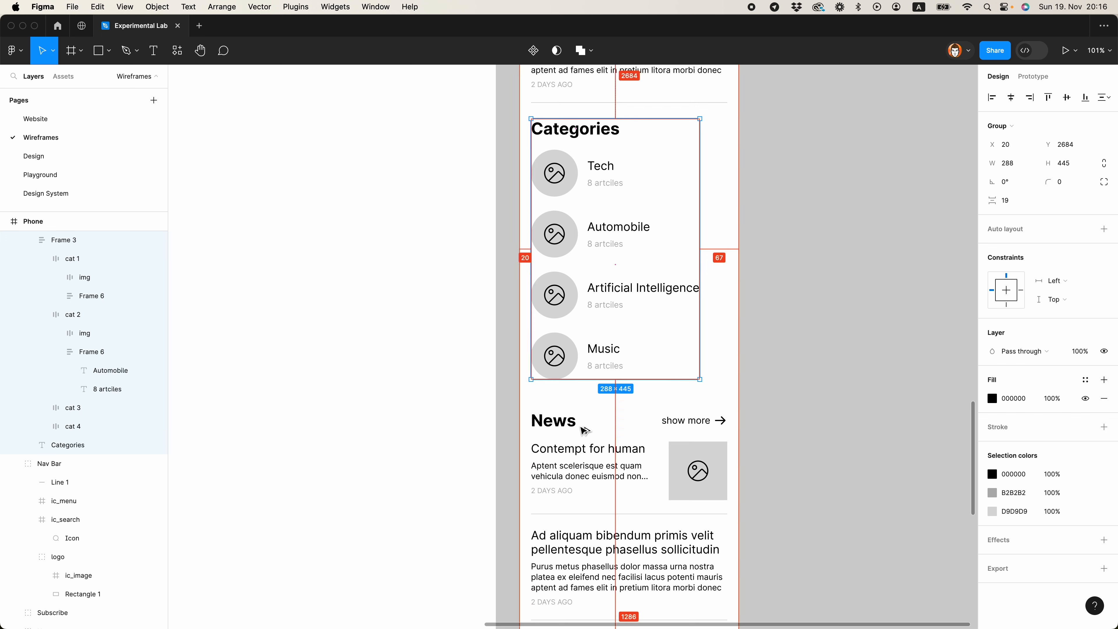
{"action": "scroll", "coordinate": [579, 352], "scroll_direction": "up", "scroll_amount": 1}
{"action": "scroll", "coordinate": [788, 277], "scroll_direction": "down", "scroll_amount": 2}
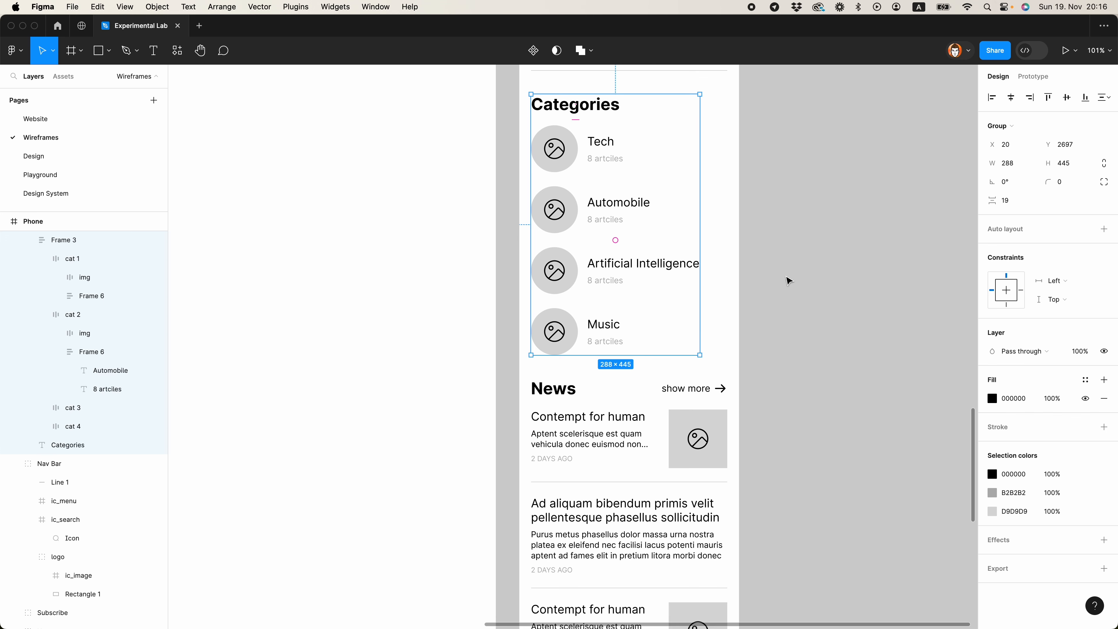
Copy the text properties of the desktop Latest heading and apply them to the Categories heading
{"action": "left_click", "coordinate": [791, 277]}
{"action": "scroll", "coordinate": [793, 277], "scroll_direction": "down", "scroll_amount": 5}
{"action": "scroll", "coordinate": [702, 420], "scroll_direction": "up", "scroll_amount": 5}
{"action": "scroll", "coordinate": [515, 339], "scroll_direction": "down", "scroll_amount": 3}
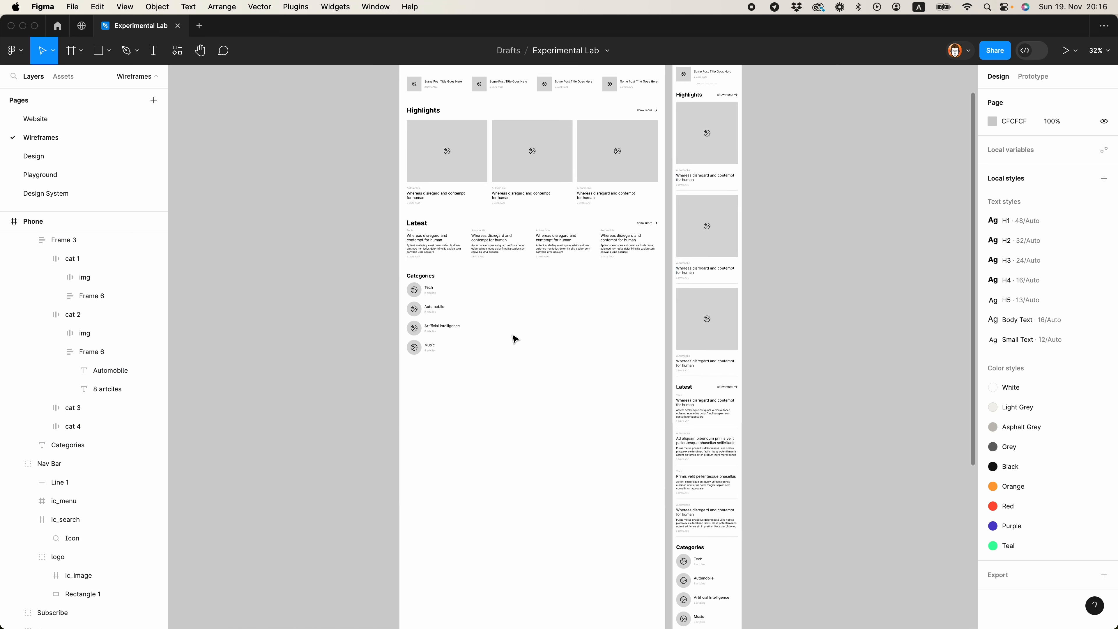
{"action": "left_click", "coordinate": [422, 223], "text": "super"}
{"action": "key", "text": "alt+super+c"}
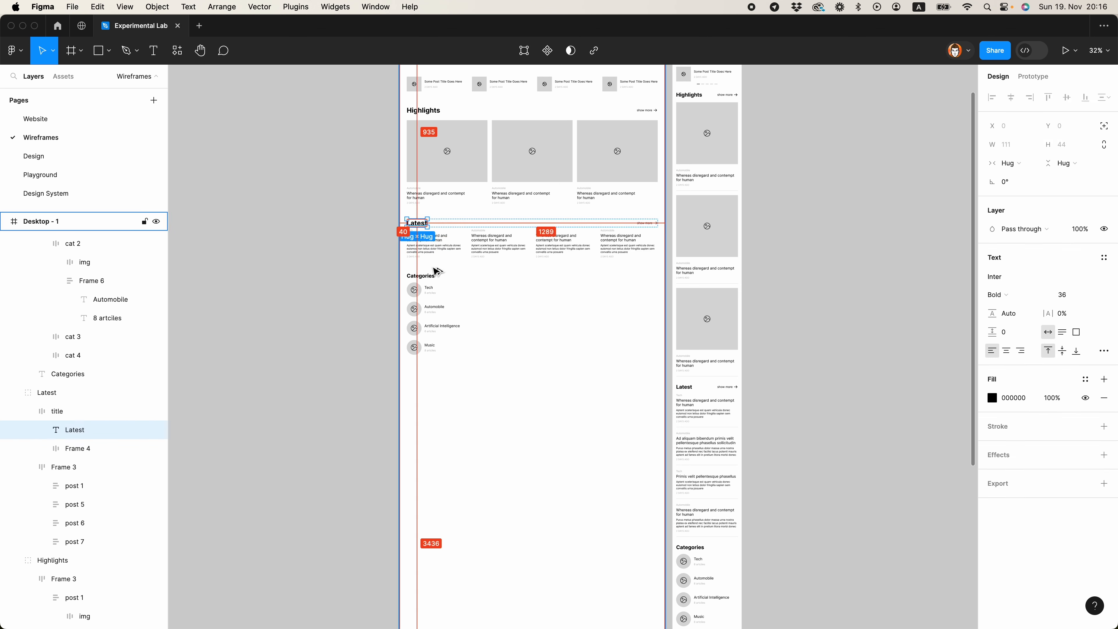
{"action": "left_click", "coordinate": [429, 275], "text": "super"}
{"action": "key", "text": "alt+super+v"}
Move the desktop category list down to Y 1300, farther below its heading
{"action": "left_click", "coordinate": [427, 286]}
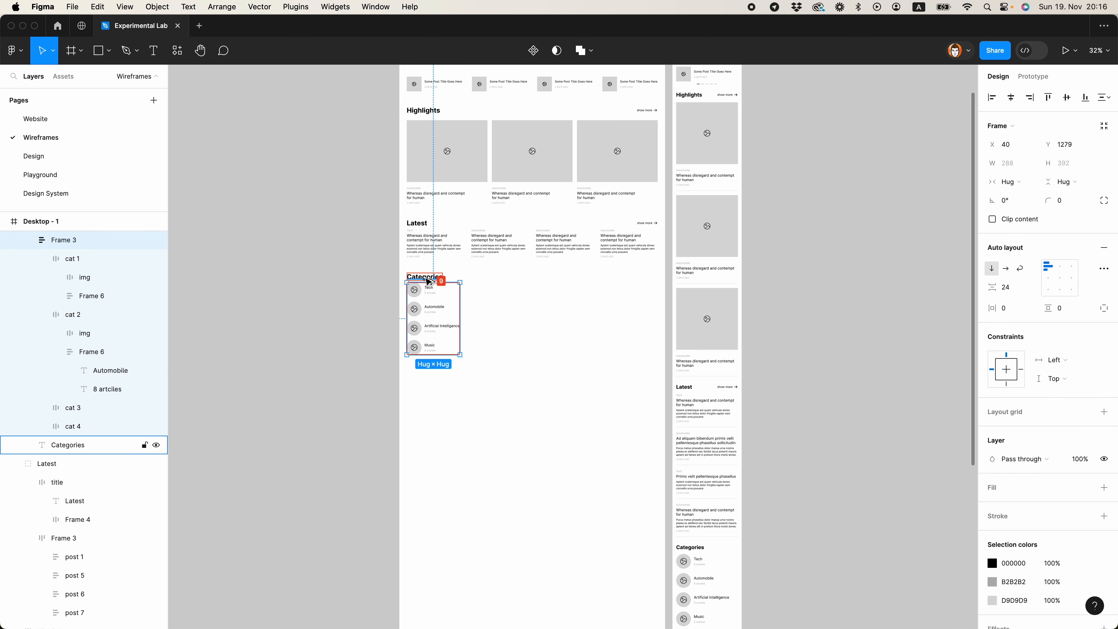
{"action": "key", "text": "alt+Down"}
{"action": "key", "text": "alt+shift+Down"}
{"action": "key", "text": "alt+shift+Down"}
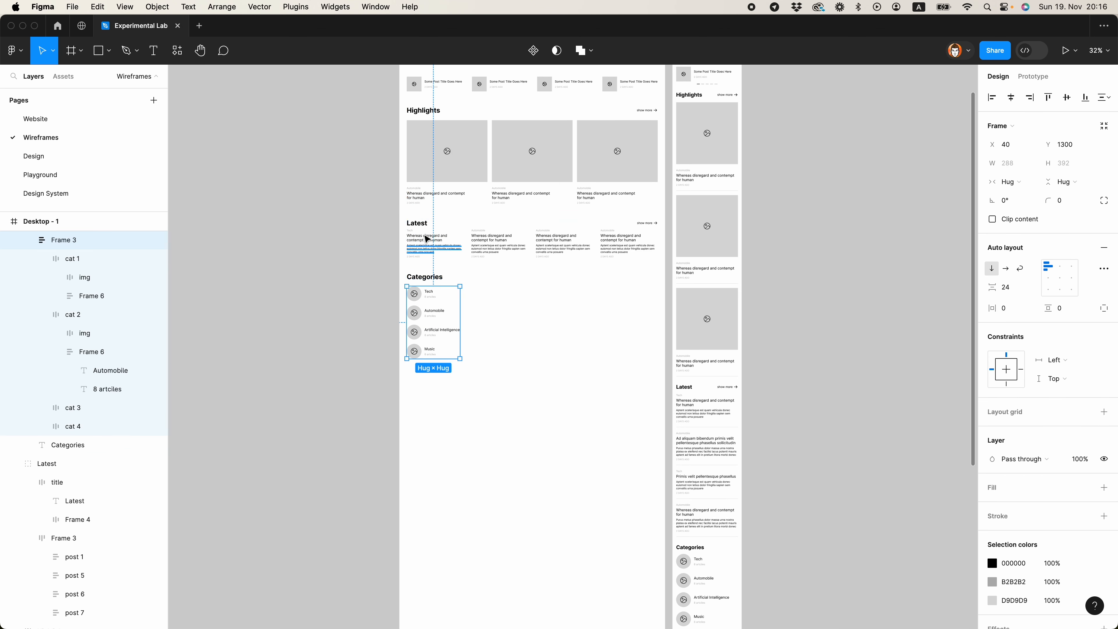
Move the desktop Latest post row down to Y 1011 to match the heading gap used in Highlights
{"action": "left_click", "coordinate": [424, 218], "text": "super"}
{"action": "left_click", "coordinate": [423, 111], "text": "super"}
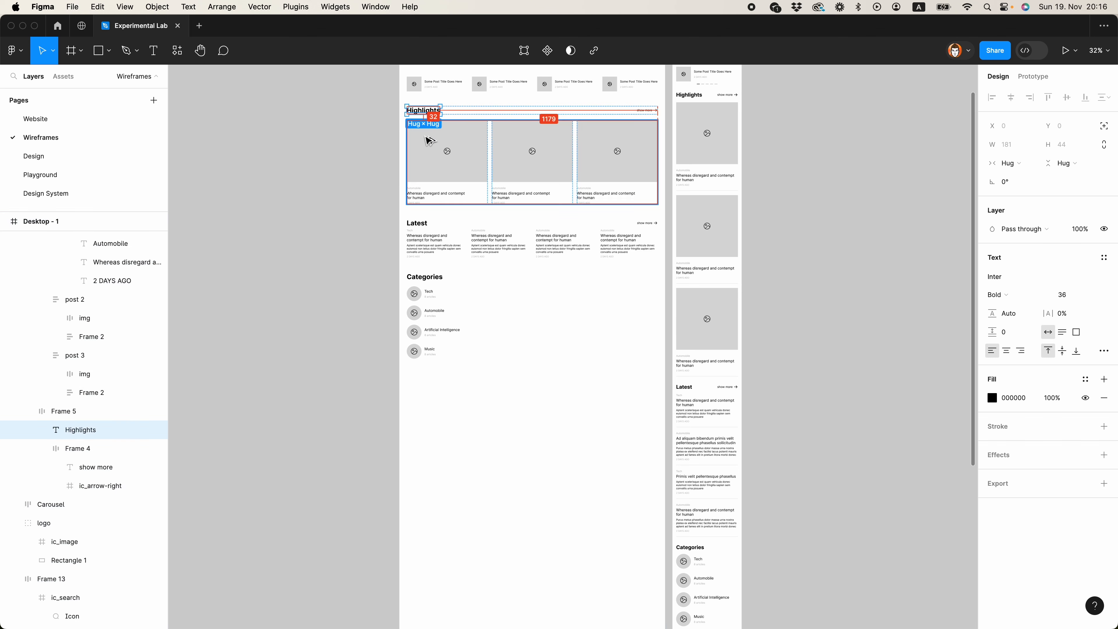
{"action": "left_click", "coordinate": [415, 222], "text": "super"}
{"action": "left_click", "coordinate": [421, 252]}
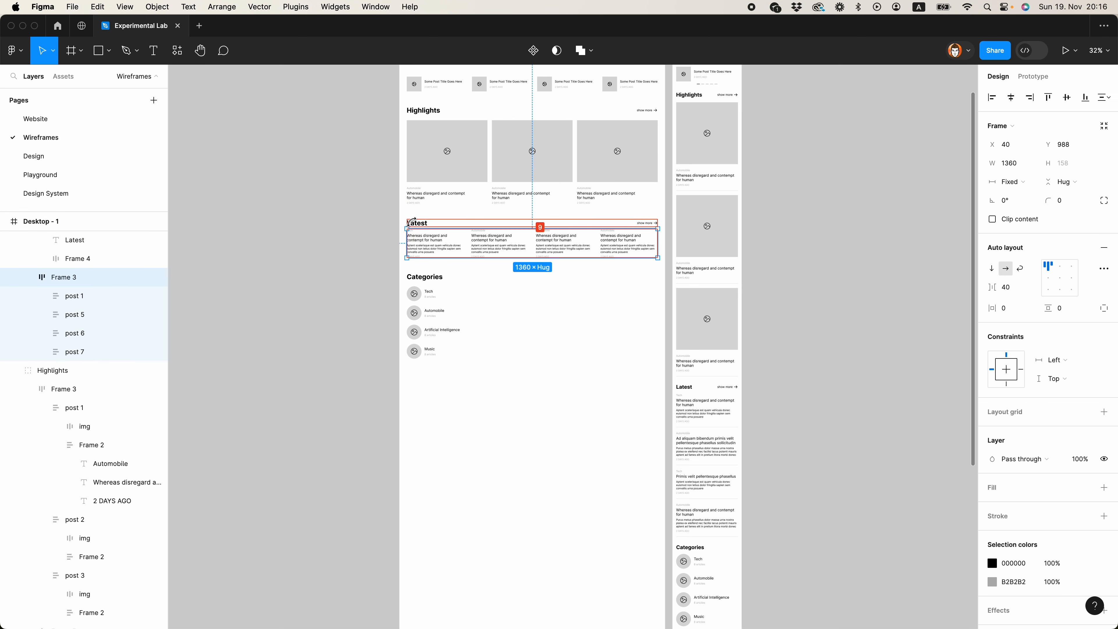
{"action": "key", "text": "shift+Down"}
{"action": "key", "text": "alt+Down"}
{"action": "key", "text": "alt+Down"}
{"action": "key", "text": "alt+Down"}
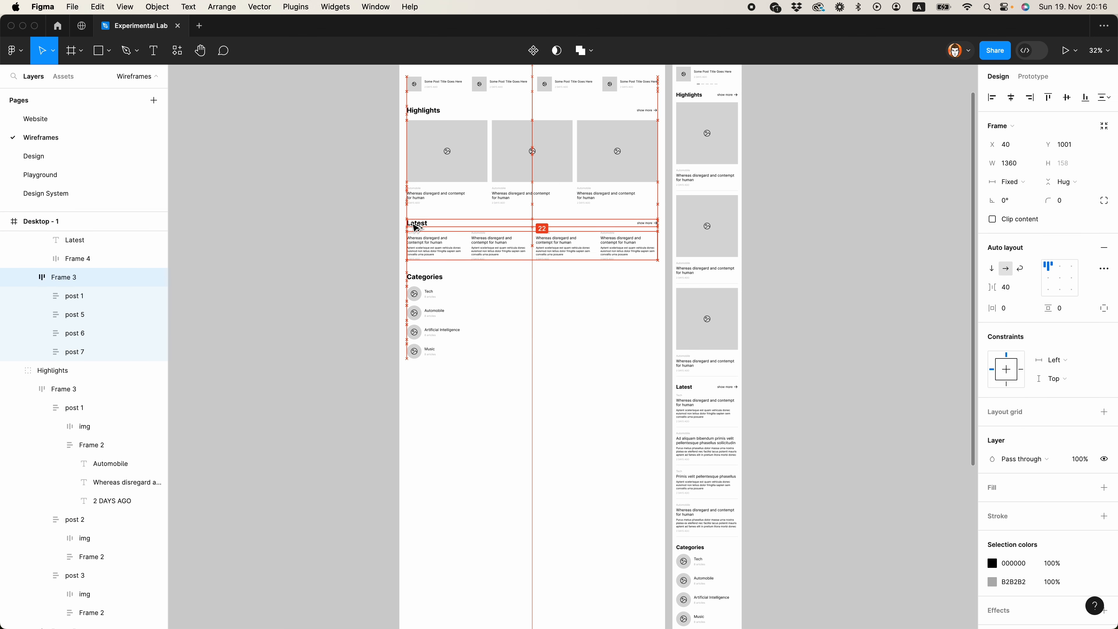
{"action": "key", "text": "shift+Down"}
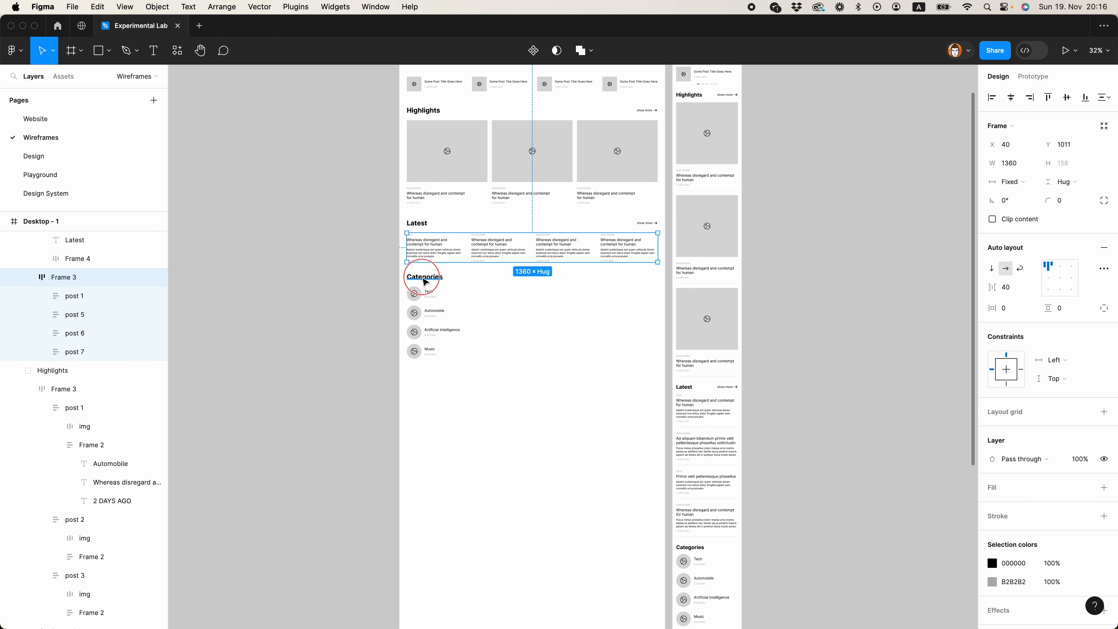
Move the whole desktop Categories section down about 23 px to restore the gap below the Latest posts
{"action": "left_click", "coordinate": [429, 312]}
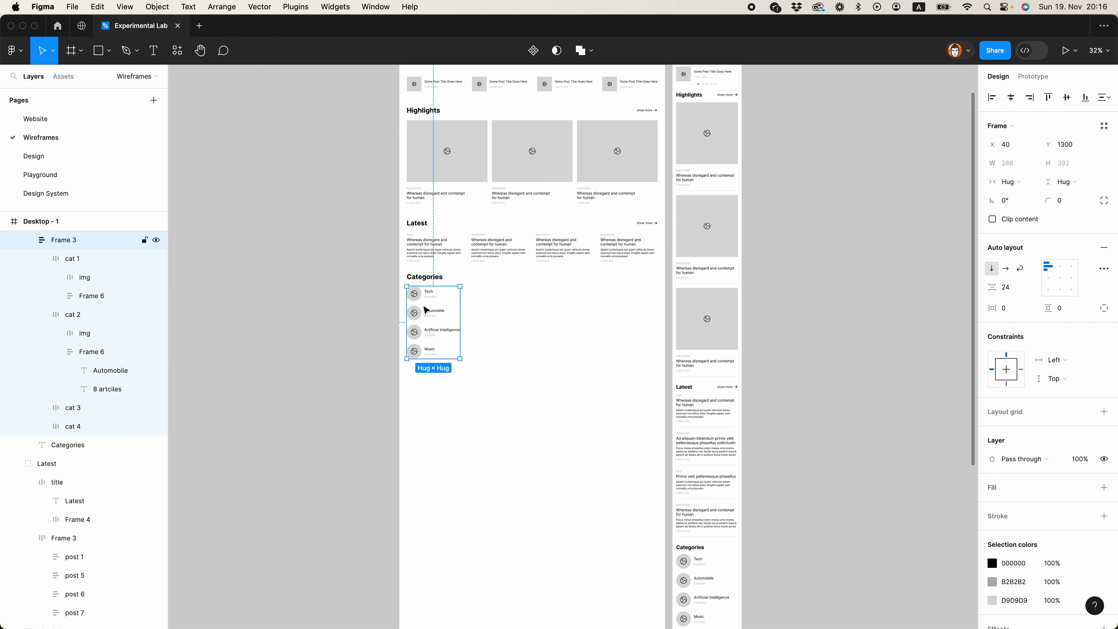
{"action": "left_click", "coordinate": [492, 312]}
{"action": "left_click", "coordinate": [426, 298]}
{"action": "key", "text": "shift+Down"}
{"action": "key", "text": "shift+Down"}
{"action": "key", "text": "Down"}
{"action": "key", "text": "Down"}
{"action": "key", "text": "Down"}
{"action": "left_click", "coordinate": [568, 417]}
Move the News section from the Phone frame into the desktop frame, beside Categories
{"action": "scroll", "coordinate": [568, 417], "scroll_direction": "down", "scroll_amount": 5}
{"action": "scroll", "coordinate": [569, 417], "scroll_direction": "right", "scroll_amount": 4}
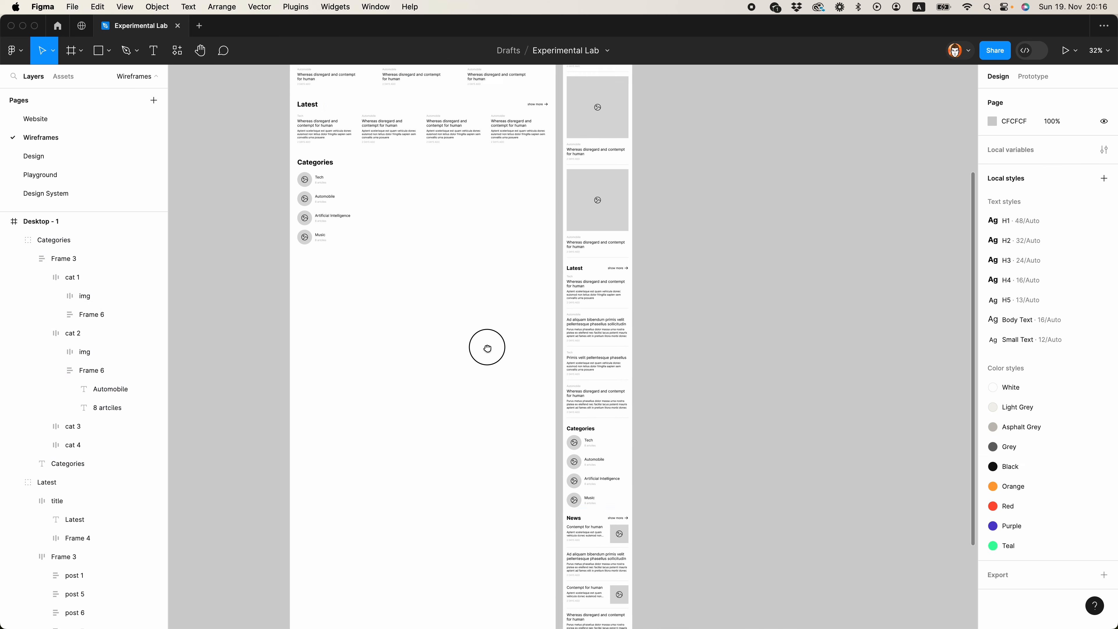
{"action": "left_click", "coordinate": [594, 523]}
{"action": "left_click_drag", "start_coordinate": [598, 534], "coordinate": [429, 259]}
{"action": "scroll", "coordinate": [410, 337], "scroll_direction": "up", "scroll_amount": 5}
{"action": "left_click_drag", "start_coordinate": [409, 461], "coordinate": [378, 380]}
Copy the text properties of the desktop Categories heading and apply them to the News heading
{"action": "left_click", "coordinate": [322, 342], "text": "super"}
{"action": "key", "text": "alt+super+c"}
{"action": "left_click", "coordinate": [371, 343], "text": "super"}
{"action": "key", "text": "alt+super+v"}
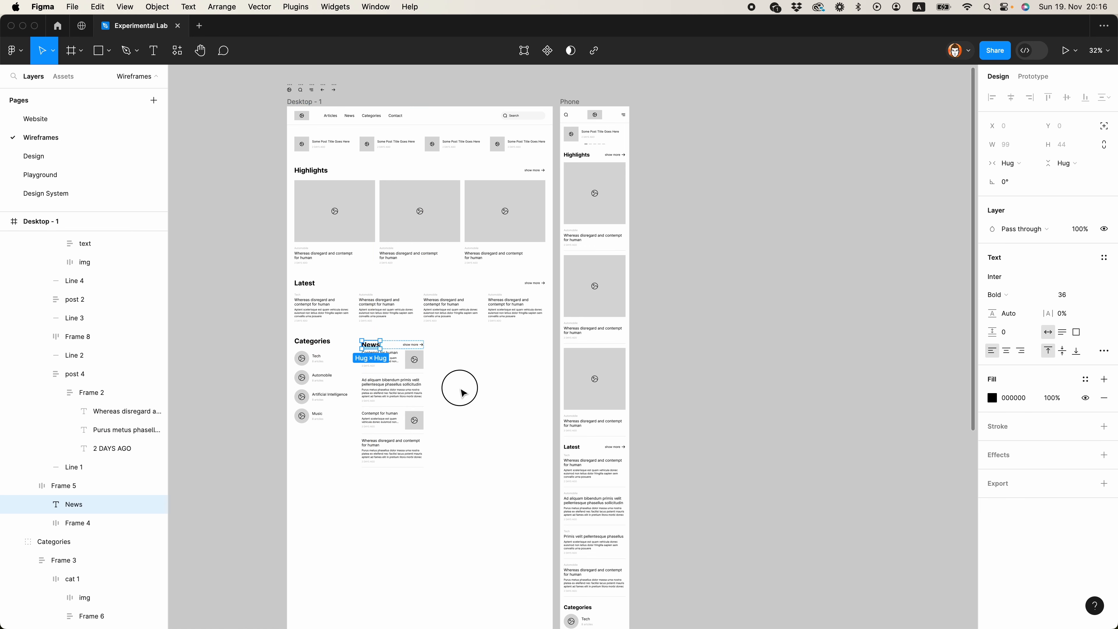
Shift the News section farther from Categories and align the tops of the two sections
{"action": "left_click", "coordinate": [461, 392]}
{"action": "scroll", "coordinate": [352, 355], "scroll_direction": "up", "scroll_amount": 3}
{"action": "left_click", "coordinate": [382, 348]}
{"action": "left_click", "coordinate": [509, 452]}
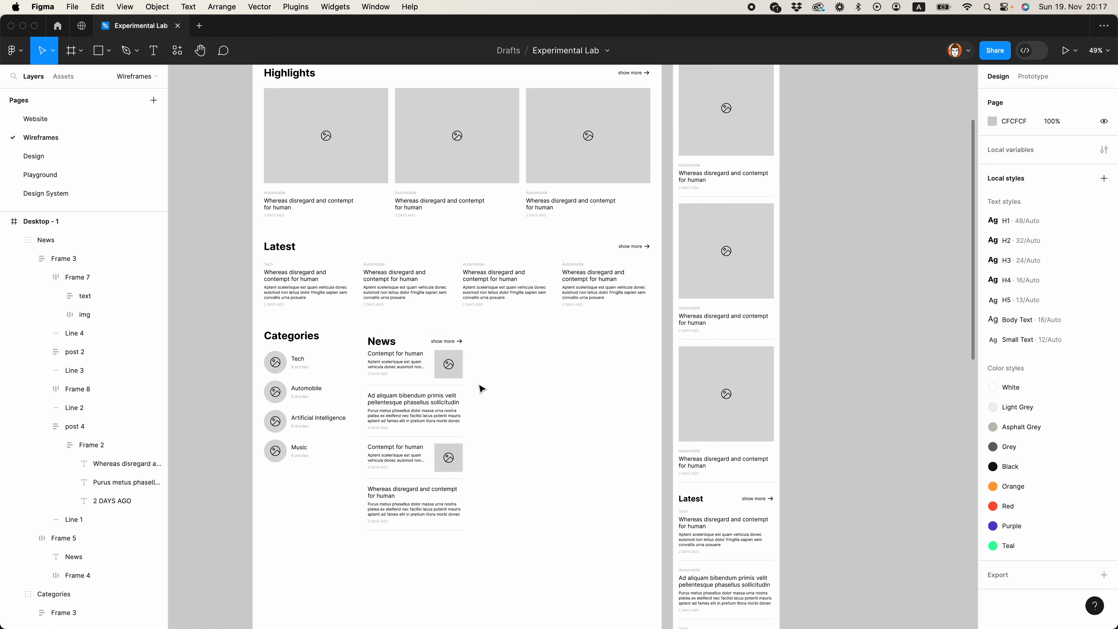
{"action": "left_click_drag", "start_coordinate": [429, 395], "coordinate": [443, 422]}
{"action": "left_click", "coordinate": [282, 376], "text": "shift"}
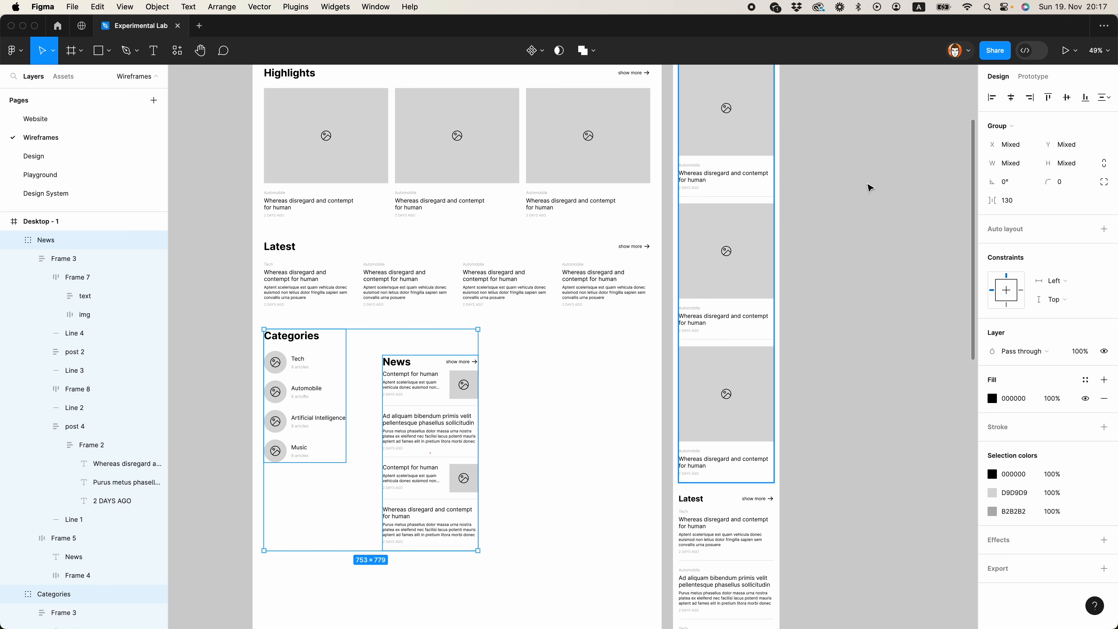
{"action": "left_click", "coordinate": [1050, 103]}
{"action": "left_click", "coordinate": [541, 390]}
Move the News section left to X 408 and stretch it to 992 px wide, up to the desktop content margin
{"action": "scroll", "coordinate": [577, 387], "scroll_direction": "left", "scroll_amount": 5}
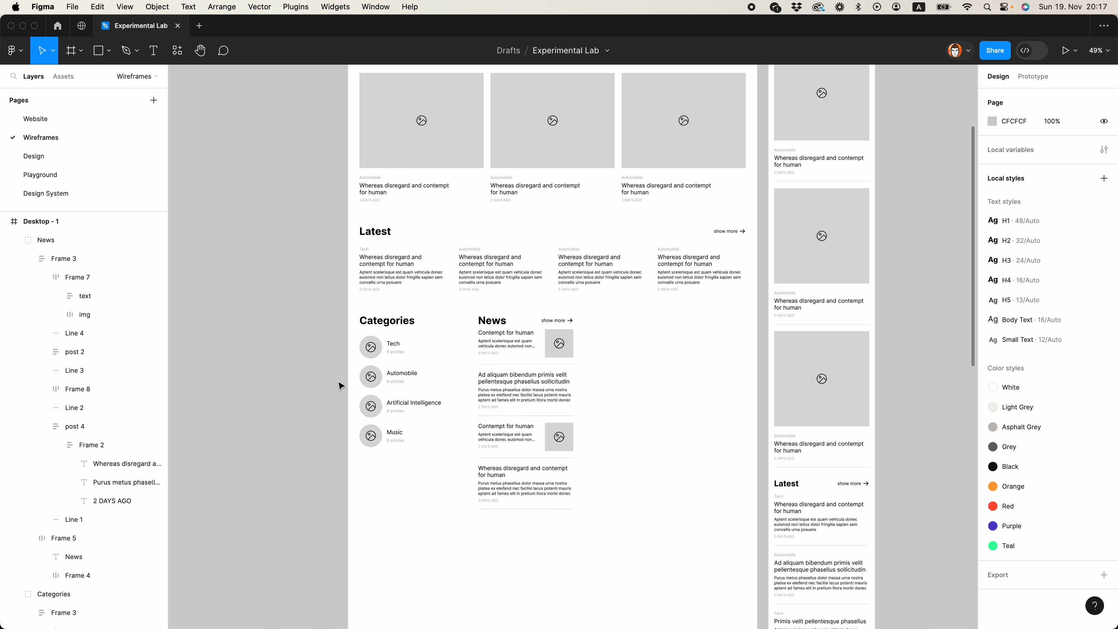
{"action": "left_click_drag", "start_coordinate": [519, 374], "coordinate": [516, 374]}
{"action": "key", "text": "alt"}
{"action": "key", "text": "Left"}
{"action": "key", "text": "Left"}
{"action": "key", "text": "Left"}
{"action": "key", "text": "Left"}
{"action": "key", "text": "Left"}
{"action": "key", "text": "Left"}
{"action": "key", "text": "Left"}
{"action": "key", "text": "Left"}
{"action": "key", "text": "Left"}
{"action": "key", "text": "Left"}
{"action": "key", "text": "Left"}
{"action": "key", "text": "Left"}
{"action": "key", "text": "Left"}
{"action": "key", "text": "Left"}
{"action": "key", "text": "Left"}
{"action": "key", "text": "Left"}
{"action": "key", "text": "Left"}
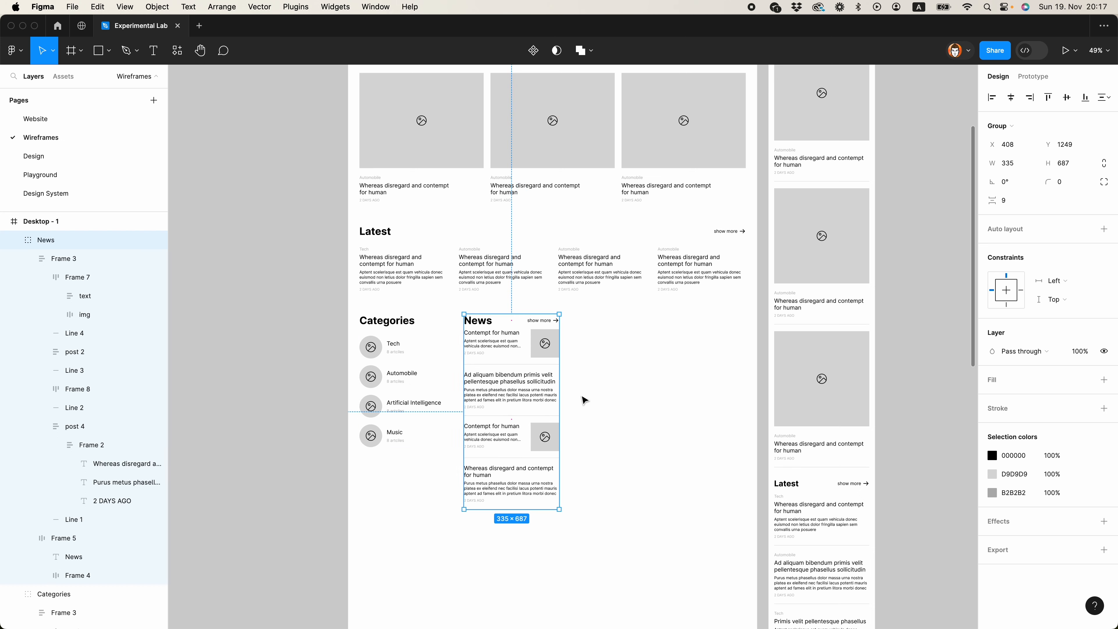
{"action": "left_click_drag", "start_coordinate": [582, 395], "coordinate": [747, 398]}
{"action": "left_click", "coordinate": [563, 538]}
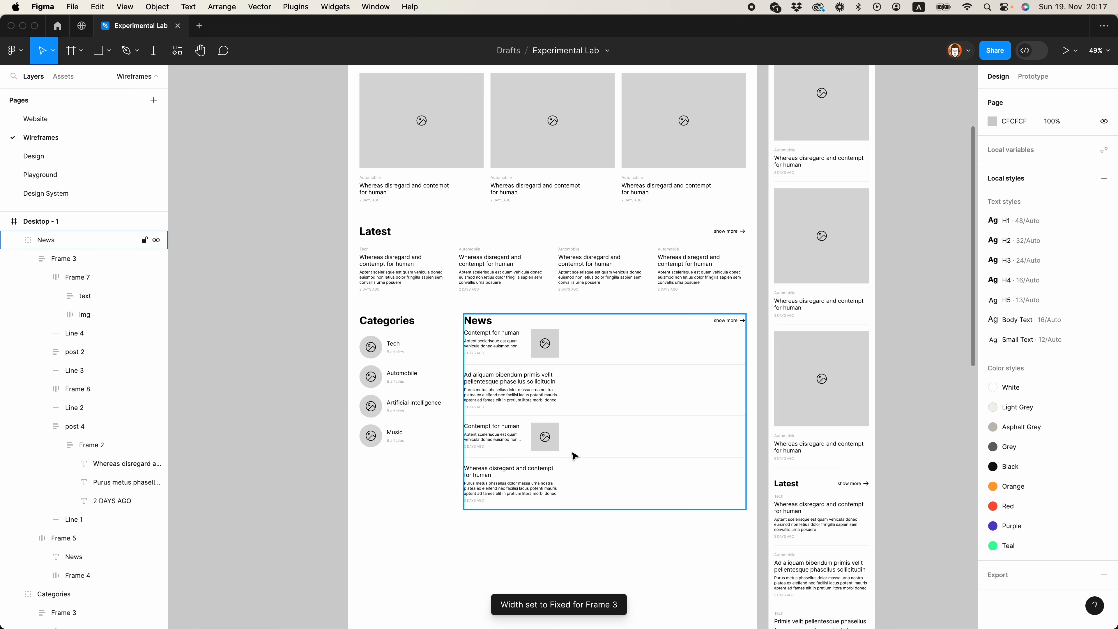
Narrow the News post list to a column at the right content margin and place a 333 px wide copy beside Categories
{"action": "scroll", "coordinate": [546, 328], "scroll_direction": "down", "scroll_amount": 3}
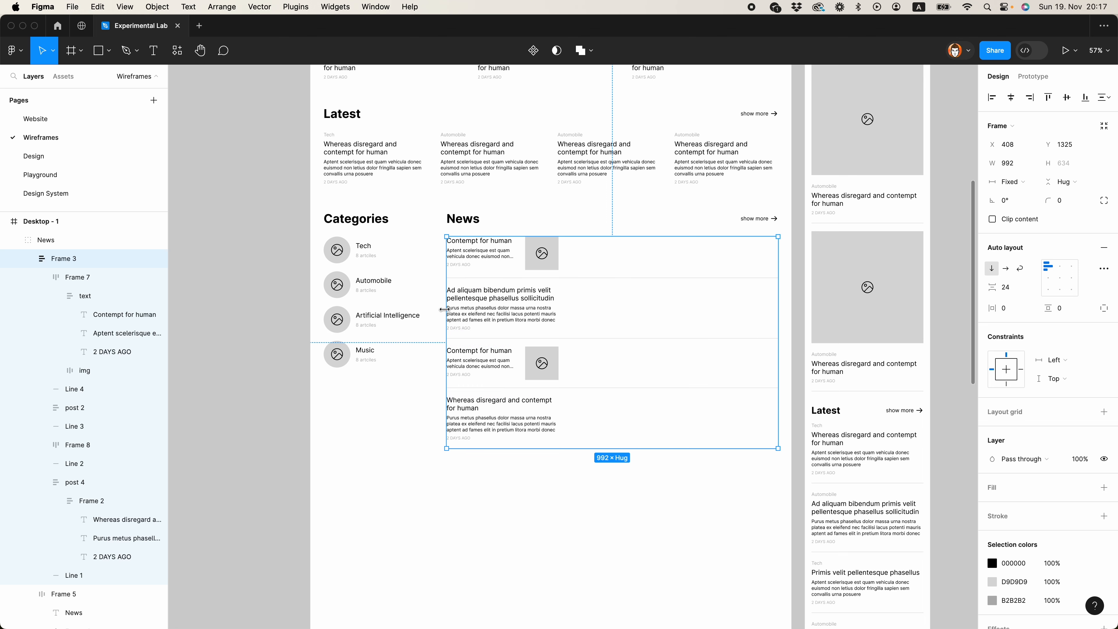
{"action": "left_click_drag", "start_coordinate": [444, 309], "coordinate": [467, 298]}
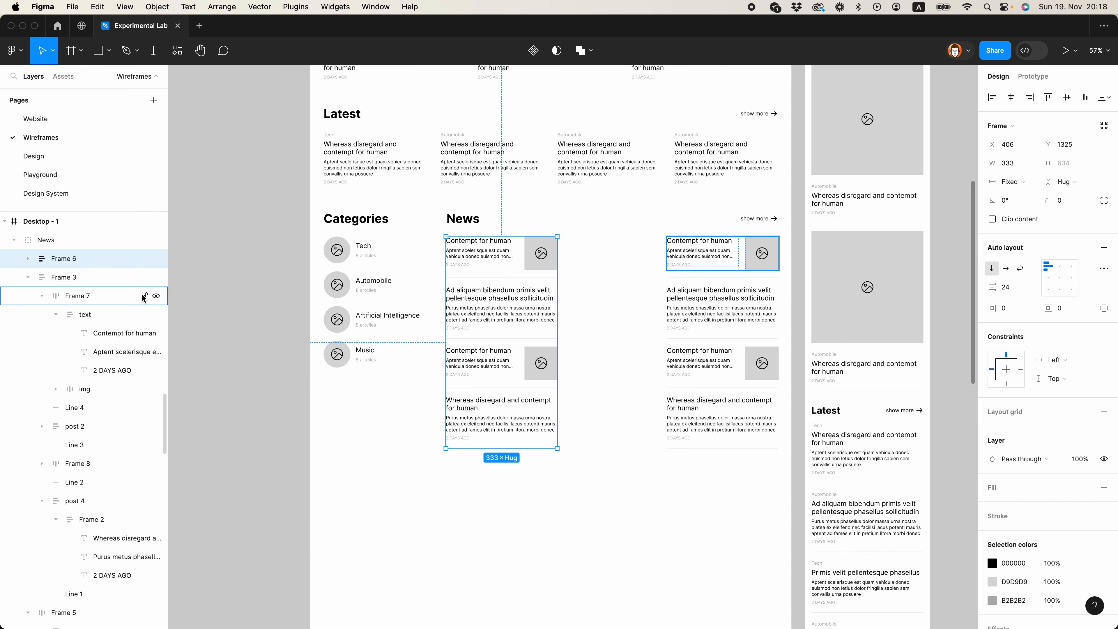
{"action": "left_click", "coordinate": [28, 276]}
Take the first post, Frame 7, out of the duplicated News list and delete the rest of that list
{"action": "left_click", "coordinate": [27, 258]}
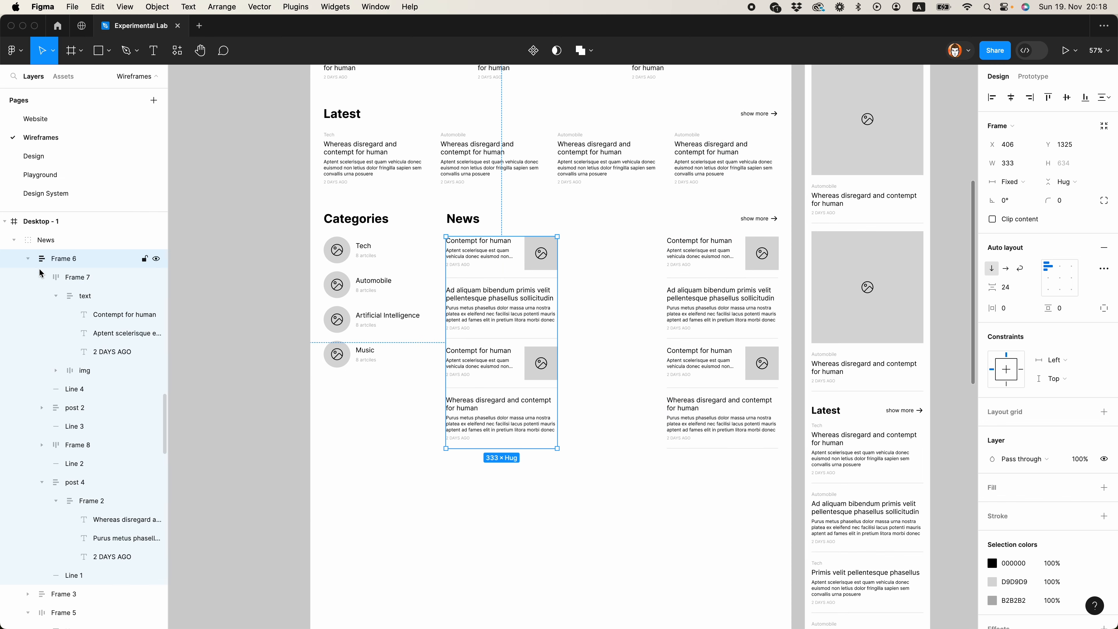
{"action": "left_click", "coordinate": [50, 279]}
{"action": "left_click", "coordinate": [46, 278]}
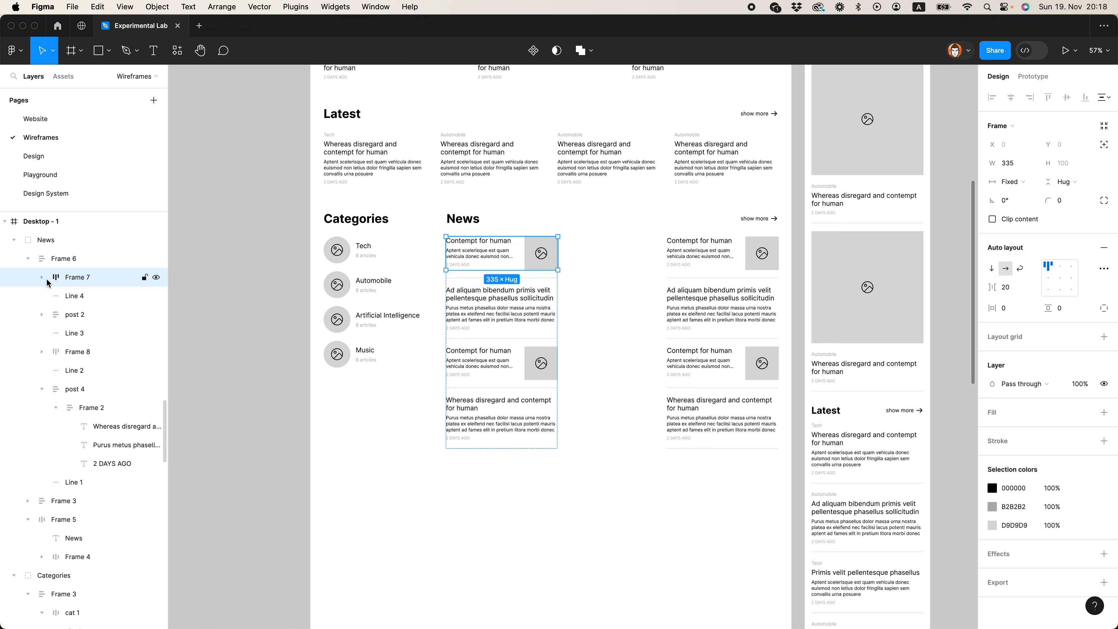
{"action": "left_click_drag", "start_coordinate": [70, 256], "coordinate": [70, 257]}
{"action": "left_click", "coordinate": [65, 279]}
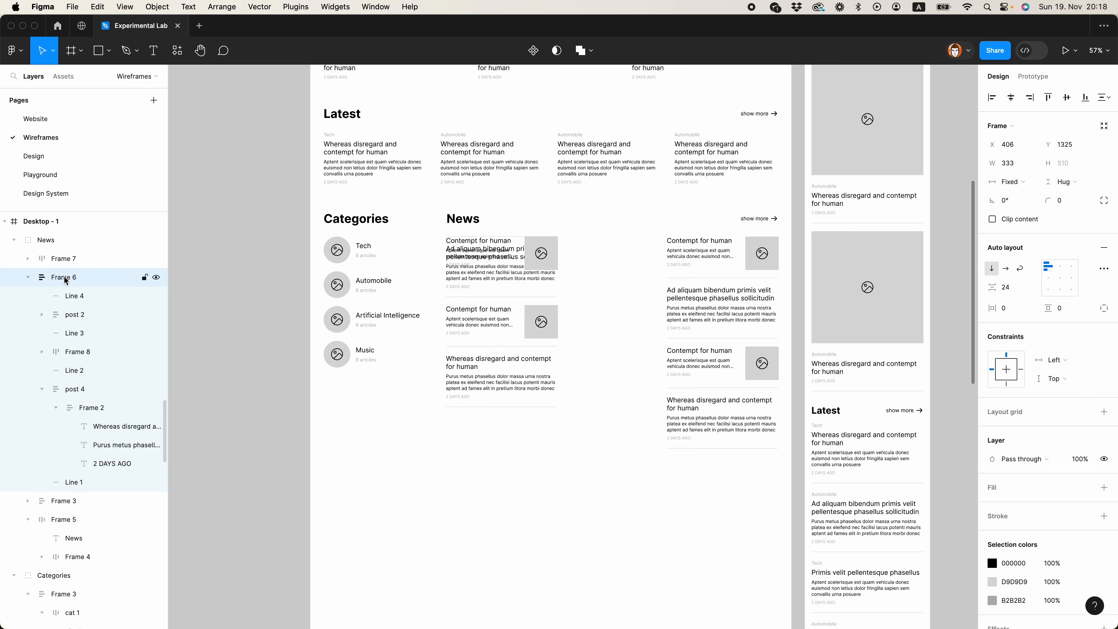
{"action": "key", "text": "Delete"}
Reorder the separated News post so its image comes before the text
{"action": "left_click", "coordinate": [502, 256], "text": "super"}
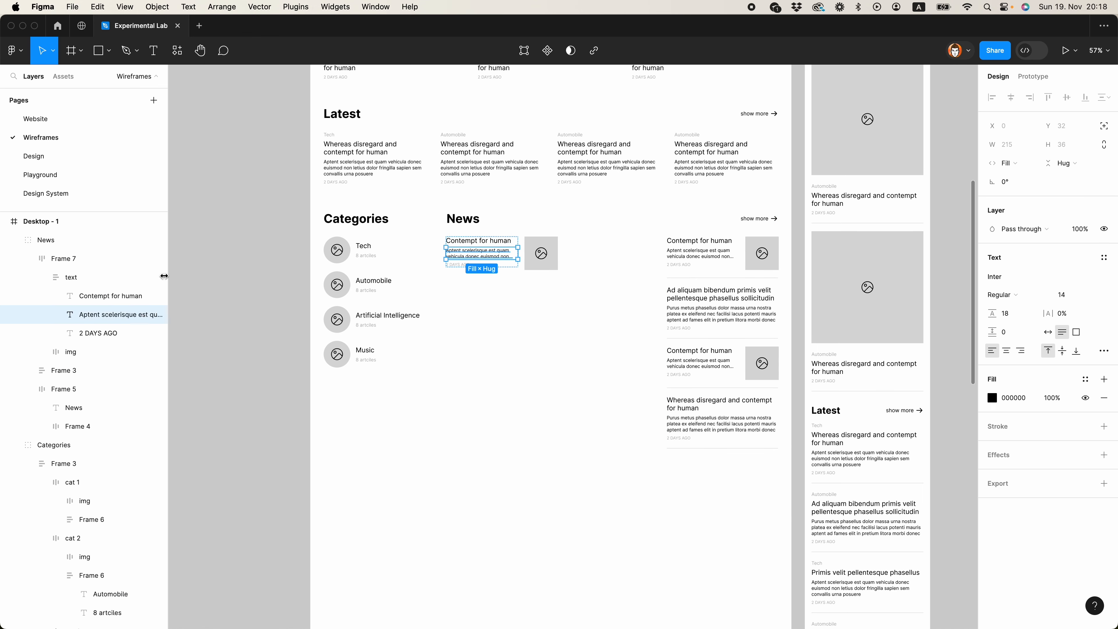
{"action": "left_click", "coordinate": [41, 276]}
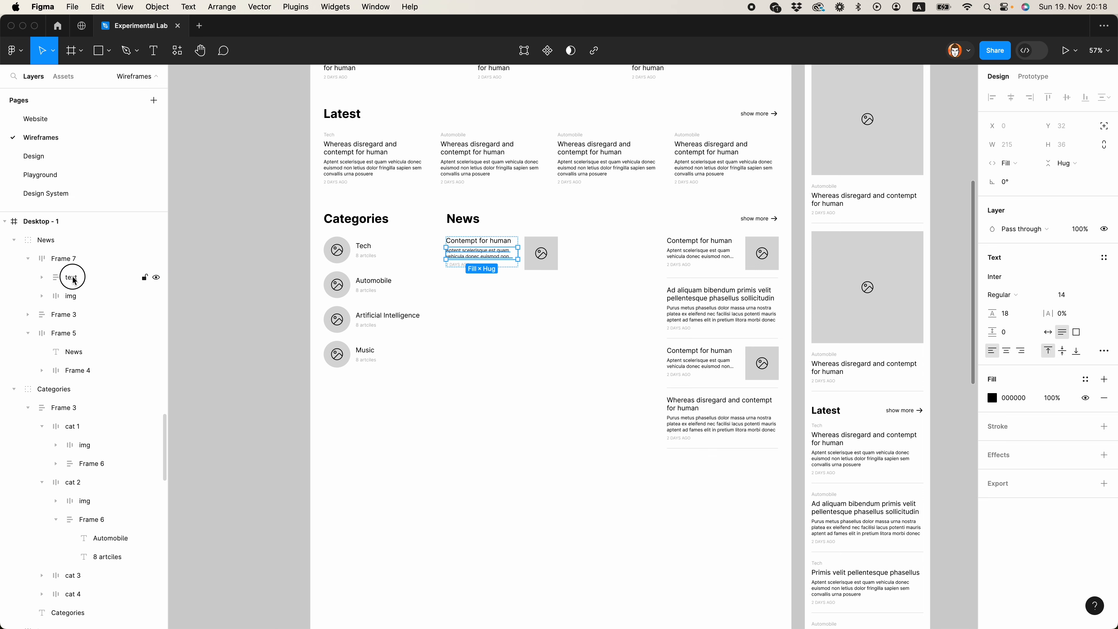
{"action": "left_click_drag", "start_coordinate": [82, 293], "coordinate": [82, 274]}
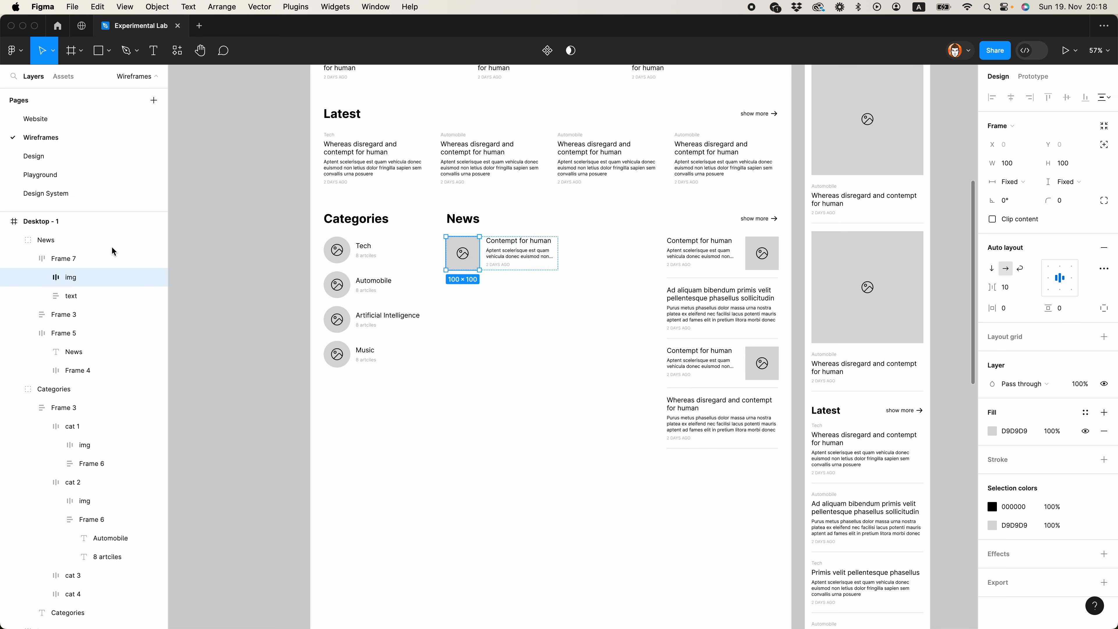
Enlarge the separated News post's image to 320 × 320 and widen the post until its text fills the space before the list
{"action": "left_click_drag", "start_coordinate": [483, 271], "coordinate": [552, 323]}
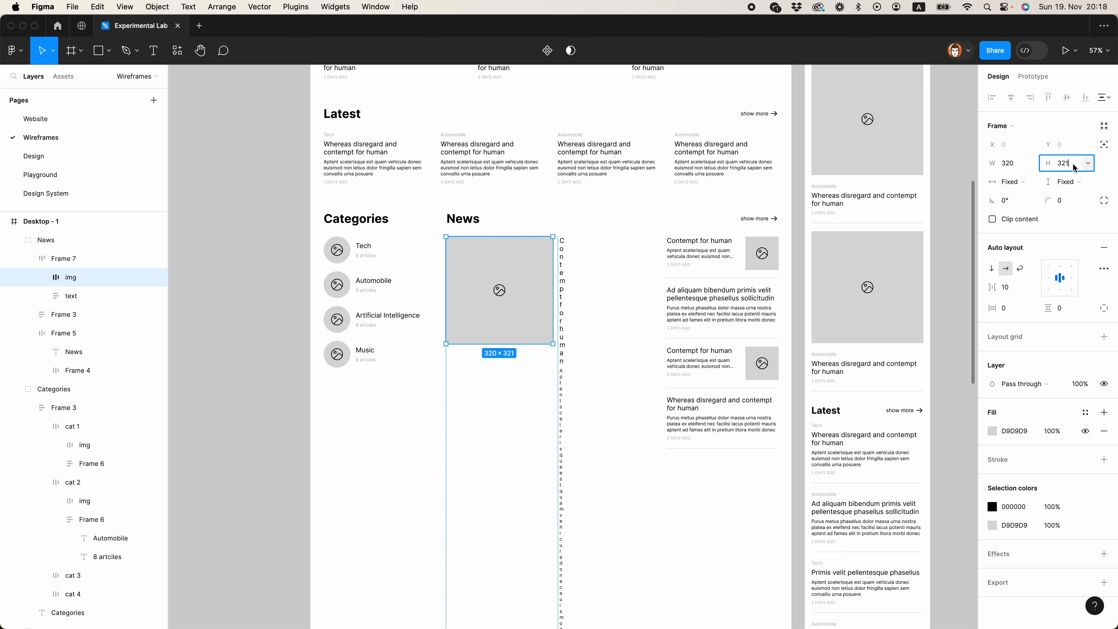
{"action": "key", "text": "Return"}
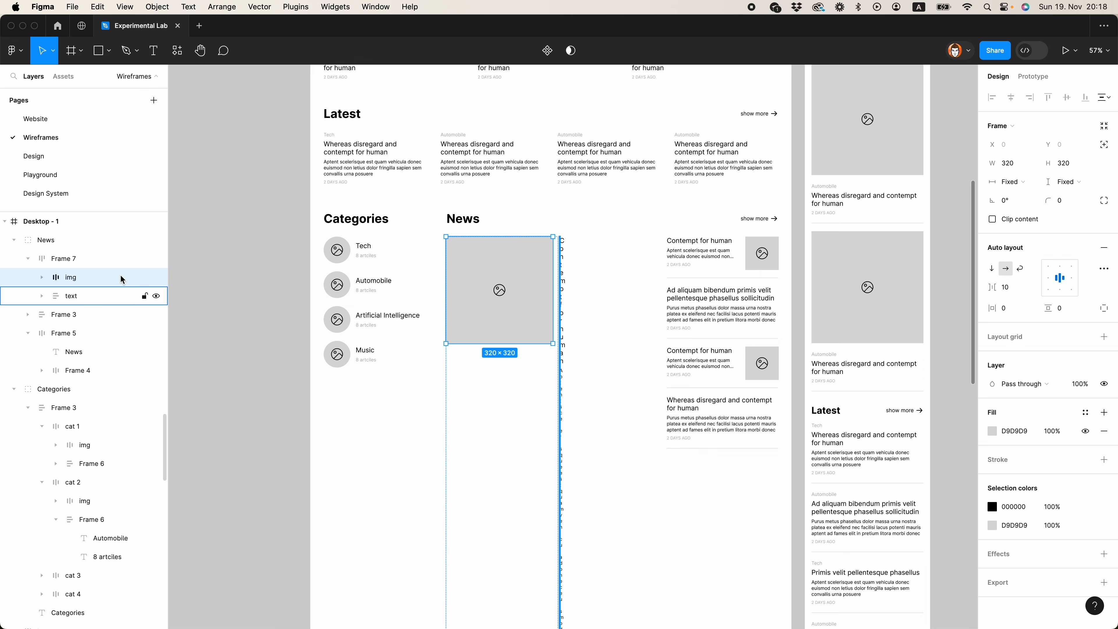
{"action": "left_click", "coordinate": [121, 258]}
{"action": "left_click_drag", "start_coordinate": [561, 317], "coordinate": [651, 305]}
{"action": "left_click", "coordinate": [1031, 164]}
{"action": "left_click", "coordinate": [1029, 168]}
{"action": "left_click", "coordinate": [615, 357]}
{"action": "left_click", "coordinate": [545, 255], "text": "super"}
{"action": "left_click", "coordinate": [591, 422]}
{"action": "scroll", "coordinate": [591, 423], "scroll_direction": "up", "scroll_amount": 2}
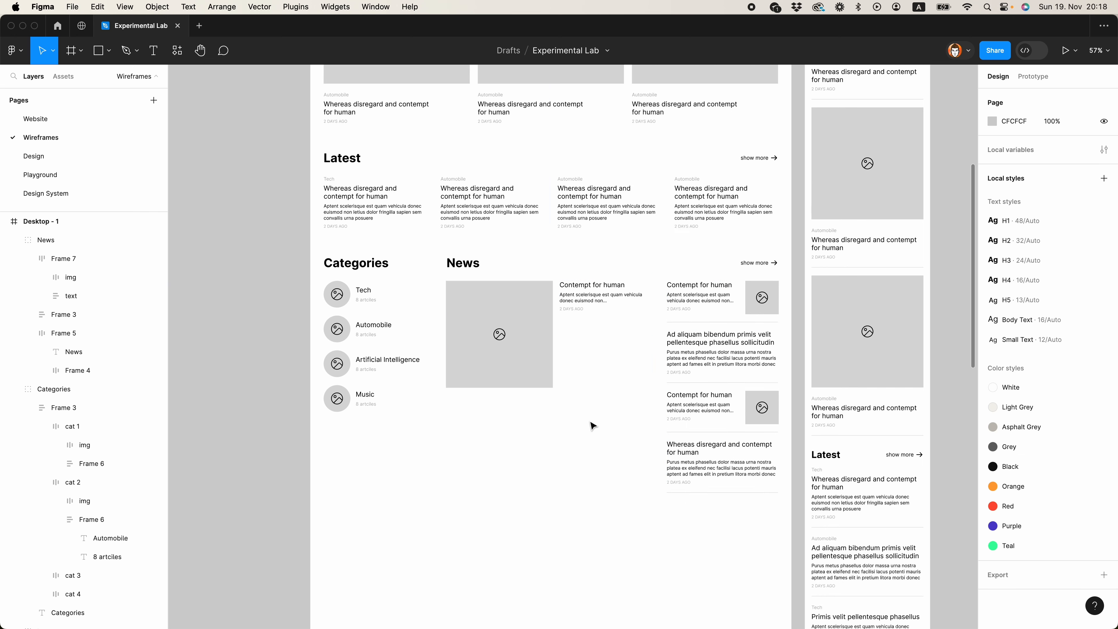
Delete the first "Contempt for human" post and its divider line from the News post list
{"action": "scroll", "coordinate": [591, 421], "scroll_direction": "up", "scroll_amount": 3}
{"action": "scroll", "coordinate": [584, 438], "scroll_direction": "up", "scroll_amount": 3}
{"action": "scroll", "coordinate": [585, 438], "scroll_direction": "down", "scroll_amount": 5}
{"action": "scroll", "coordinate": [584, 437], "scroll_direction": "down", "scroll_amount": 3}
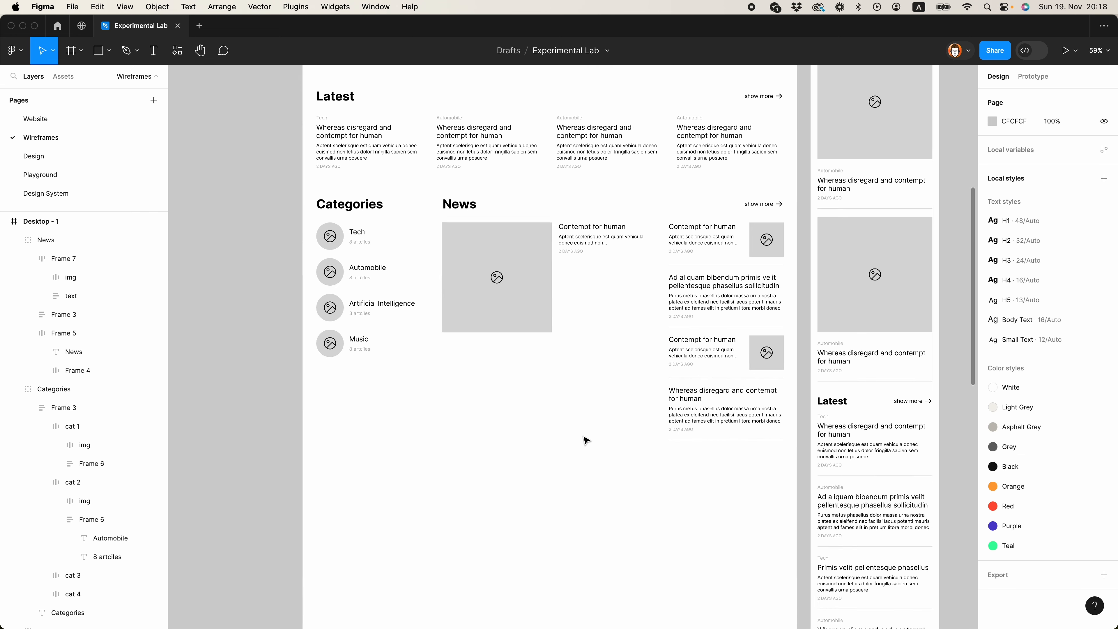
{"action": "scroll", "coordinate": [585, 440], "scroll_direction": "up", "scroll_amount": 3}
{"action": "left_click", "coordinate": [620, 331]}
{"action": "double_click", "coordinate": [704, 352]}
{"action": "key", "text": "Delete"}
{"action": "left_click", "coordinate": [721, 332], "text": "super"}
{"action": "key", "text": "Delete"}
Replace the large News post's excerpt with a Lorem Ipsum paragraph and trim it to end at "Lorem Ipsum passages."
{"action": "scroll", "coordinate": [632, 516], "scroll_direction": "up", "scroll_amount": 2}
{"action": "scroll", "coordinate": [535, 438], "scroll_direction": "down", "scroll_amount": 2}
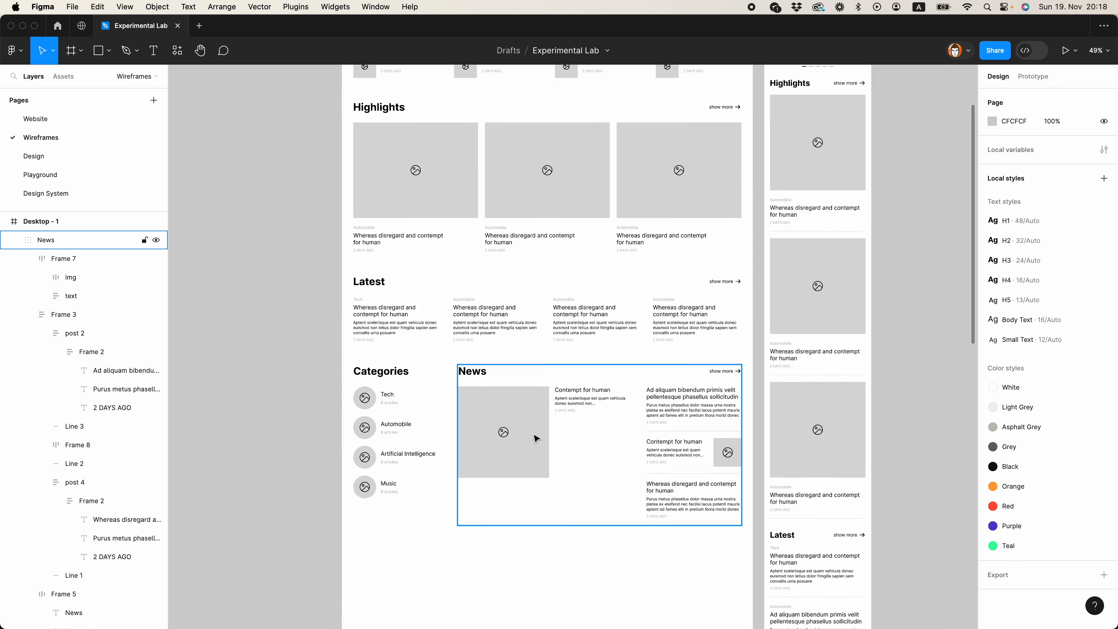
{"action": "scroll", "coordinate": [536, 439], "scroll_direction": "up", "scroll_amount": 5}
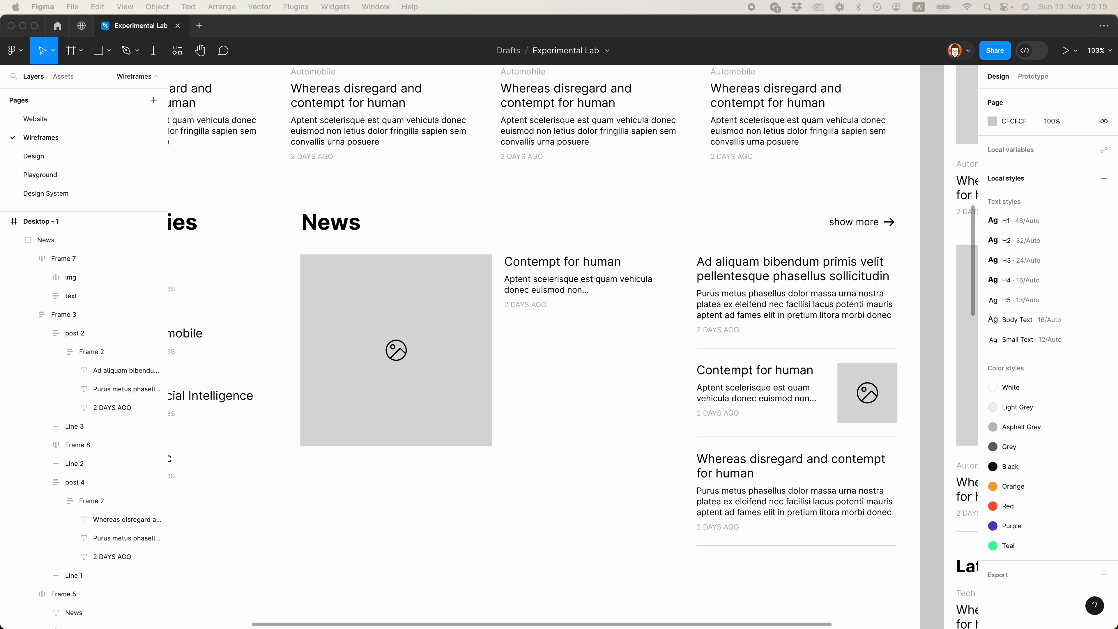
{"action": "double_click", "coordinate": [539, 283]}
{"action": "type", "text": "Lorem Ipsum is simply dummy text of the printing and typesetting industry. Lorem Ipsum has been the industry’s standard dummy text ever since the 1500s, when an unknown printer took a galley of type and scrambled it to make a type specimen book. It has survived not only five centuries, but also the leap into electronic typesetting, remaining essentially unchanged. It was popularised in the 1960s with the release of Letraset sheets containing Lorem Ipsum passages, and more recently with desktop publishing software like Aldus PageMaker including versions of Lorem Ipsum."}
{"action": "left_click_drag", "start_coordinate": [567, 443], "coordinate": [569, 410]}
{"action": "type", "text": "."}
{"action": "left_click", "coordinate": [570, 487]}
{"action": "scroll", "coordinate": [569, 487], "scroll_direction": "down", "scroll_amount": 4}
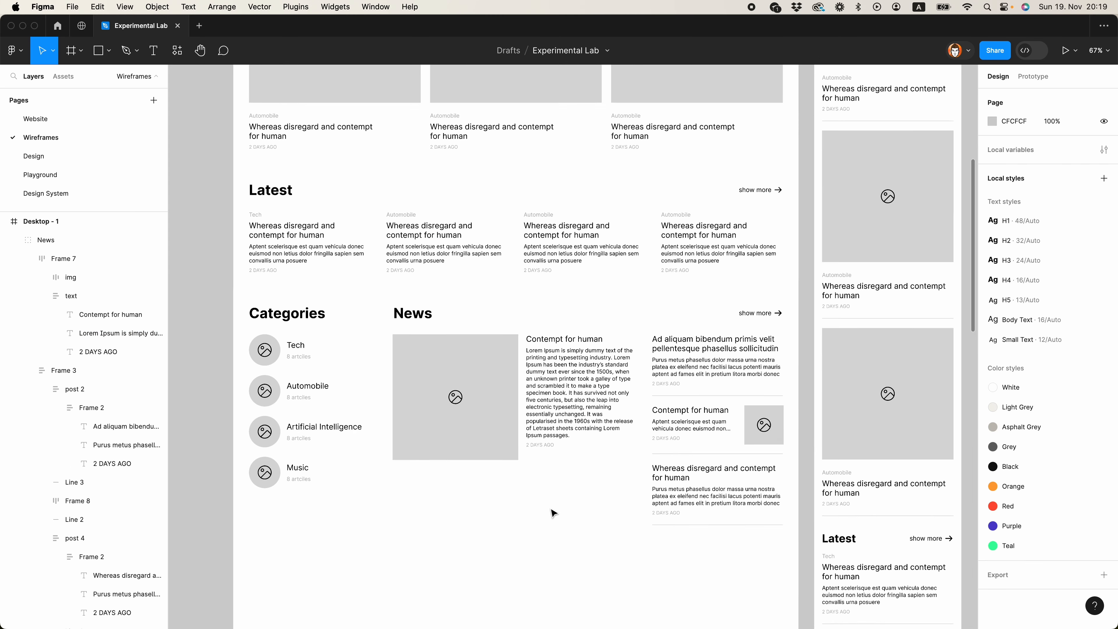
Enlarge the large News post's image to 360 × 360
{"action": "scroll", "coordinate": [553, 513], "scroll_direction": "down", "scroll_amount": 3}
{"action": "scroll", "coordinate": [537, 427], "scroll_direction": "down", "scroll_amount": 3}
{"action": "left_click", "coordinate": [519, 345]}
{"action": "scroll", "coordinate": [532, 327], "scroll_direction": "up", "scroll_amount": 5}
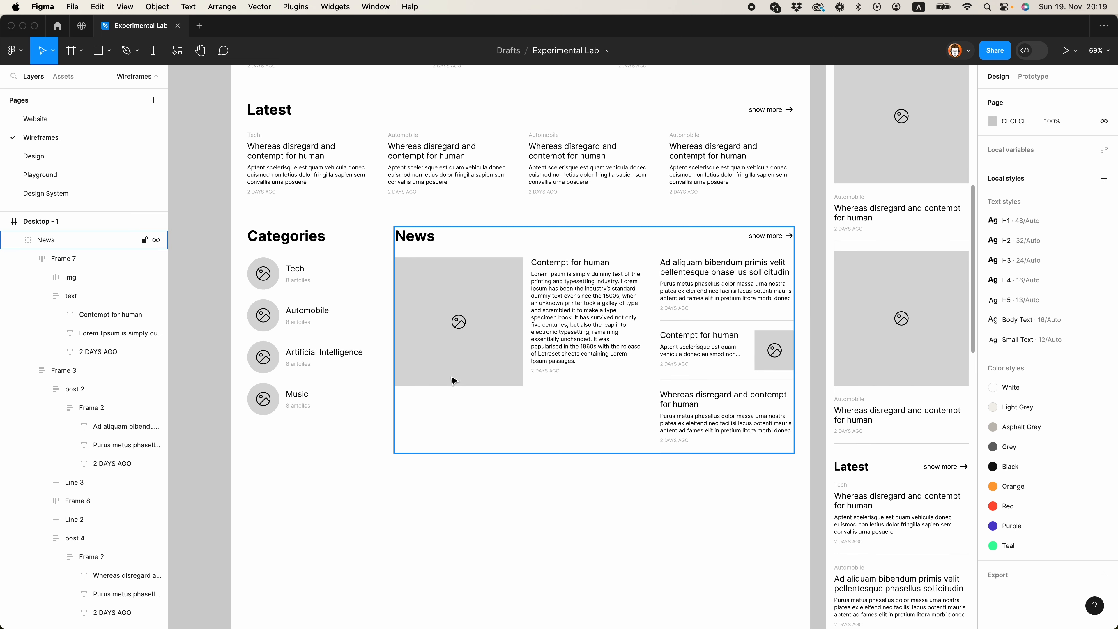
{"action": "scroll", "coordinate": [452, 379], "scroll_direction": "up", "scroll_amount": 3}
{"action": "scroll", "coordinate": [452, 380], "scroll_direction": "down", "scroll_amount": 5}
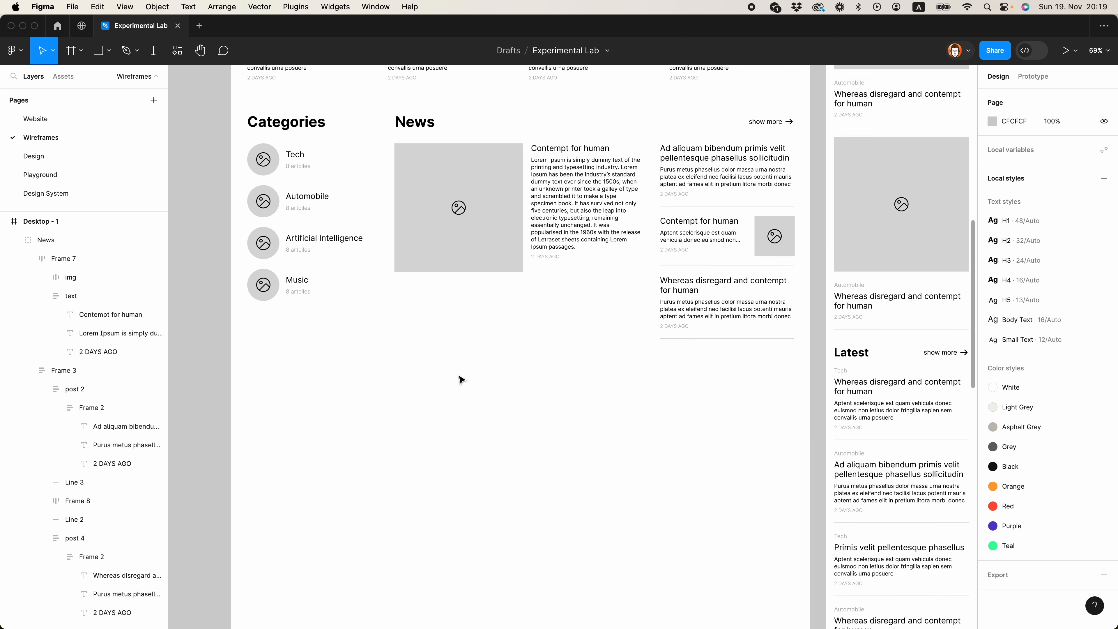
{"action": "scroll", "coordinate": [460, 380], "scroll_direction": "up", "scroll_amount": 3}
{"action": "left_click", "coordinate": [460, 378]}
{"action": "left_click_drag", "start_coordinate": [524, 384], "coordinate": [538, 403]}
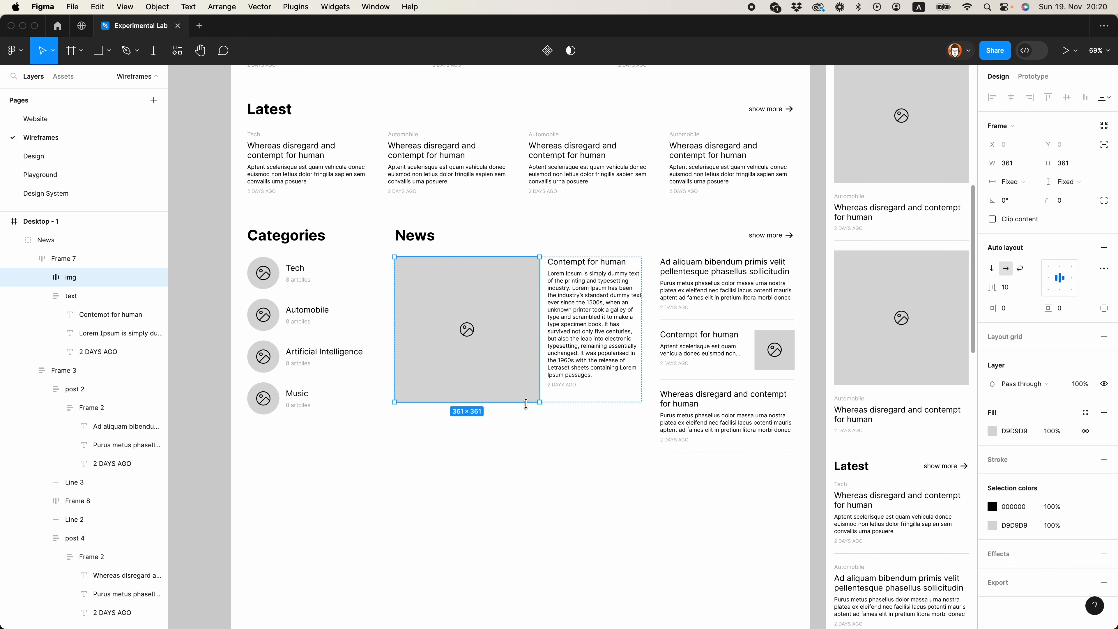
{"action": "scroll", "coordinate": [526, 403], "scroll_direction": "up", "scroll_amount": 5}
{"action": "left_click_drag", "start_coordinate": [547, 398], "coordinate": [548, 399]}
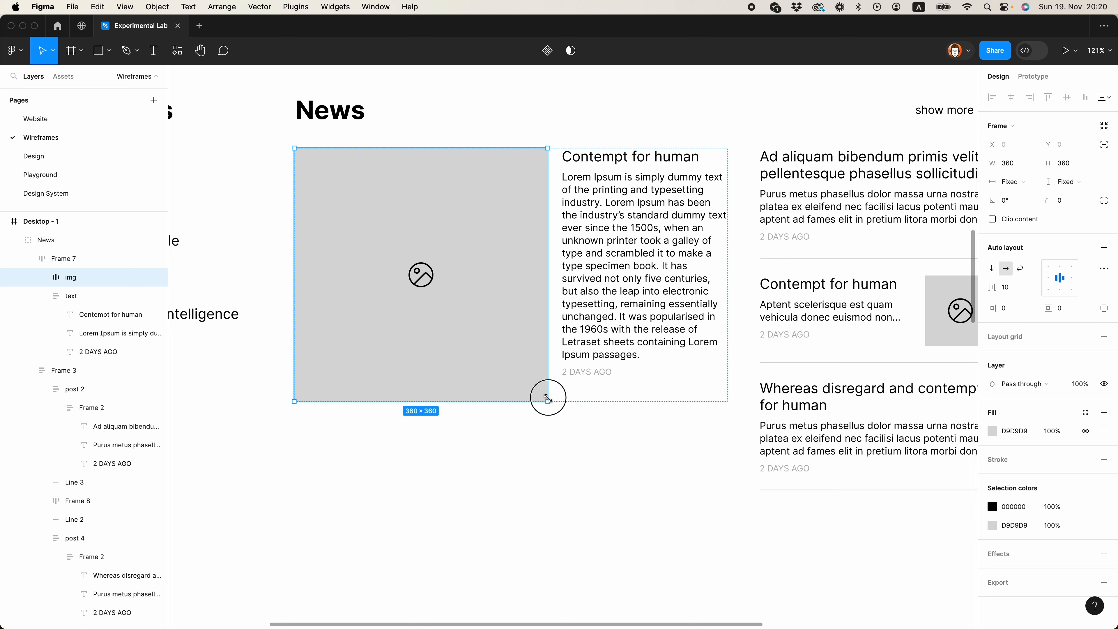
{"action": "left_click", "coordinate": [556, 447]}
Swap the News and Categories sections so News comes first and Categories sits at the right content margin
{"action": "scroll", "coordinate": [556, 447], "scroll_direction": "down", "scroll_amount": 6}
{"action": "scroll", "coordinate": [529, 474], "scroll_direction": "up", "scroll_amount": 1}
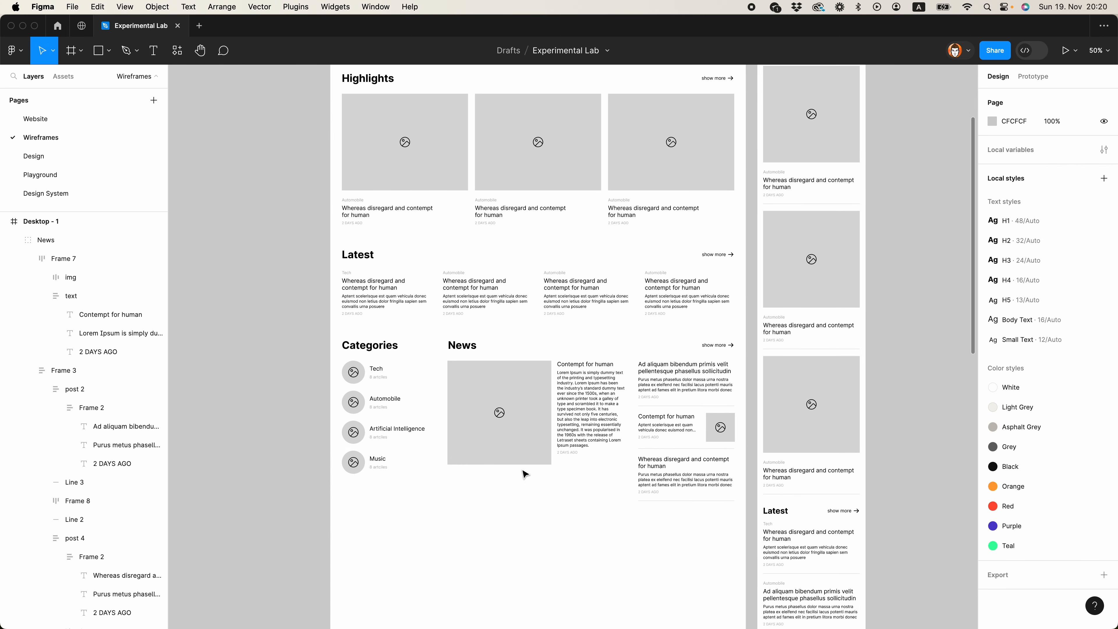
{"action": "scroll", "coordinate": [535, 516], "scroll_direction": "up", "scroll_amount": 3}
{"action": "scroll", "coordinate": [529, 485], "scroll_direction": "down", "scroll_amount": 5}
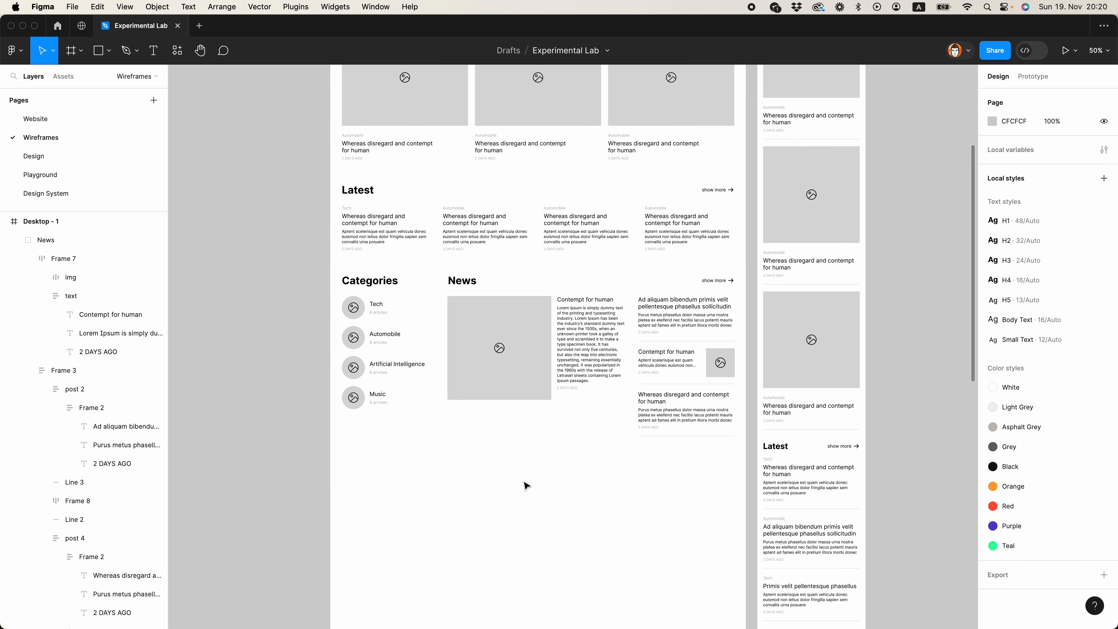
{"action": "scroll", "coordinate": [523, 399], "scroll_direction": "down", "scroll_amount": 3}
{"action": "left_click", "coordinate": [512, 276]}
{"action": "left_click", "coordinate": [383, 242], "text": "shift"}
{"action": "left_click_drag", "start_coordinate": [383, 229], "coordinate": [544, 234]}
{"action": "left_click", "coordinate": [620, 418]}
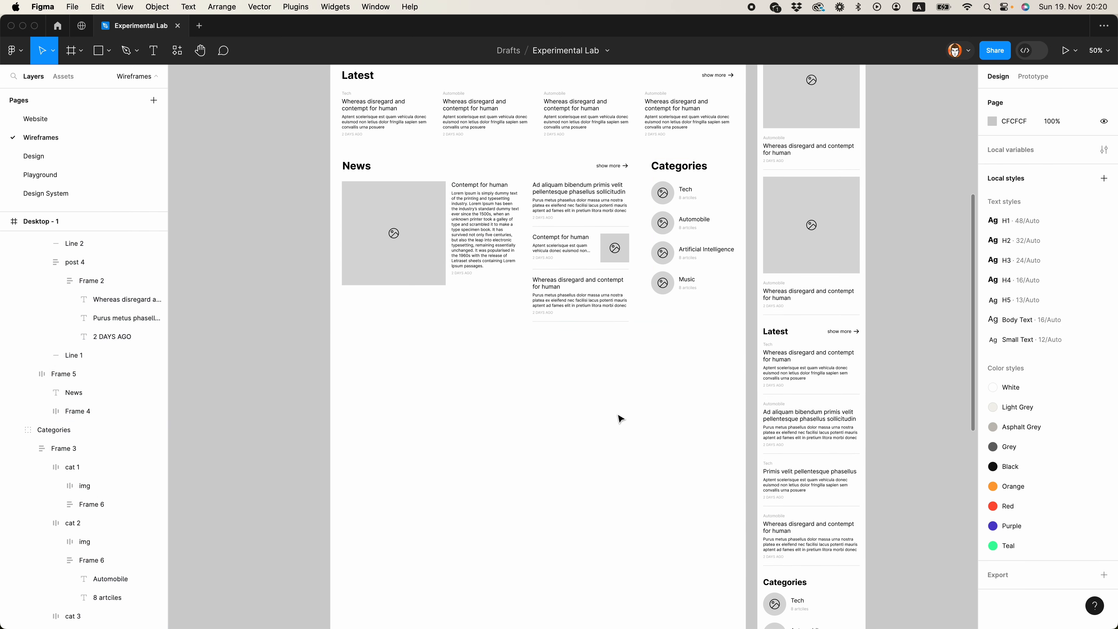
Add a 1 px inside stroke along only the bottom edge of the desktop Highlights title row
{"action": "scroll", "coordinate": [619, 419], "scroll_direction": "up", "scroll_amount": 5}
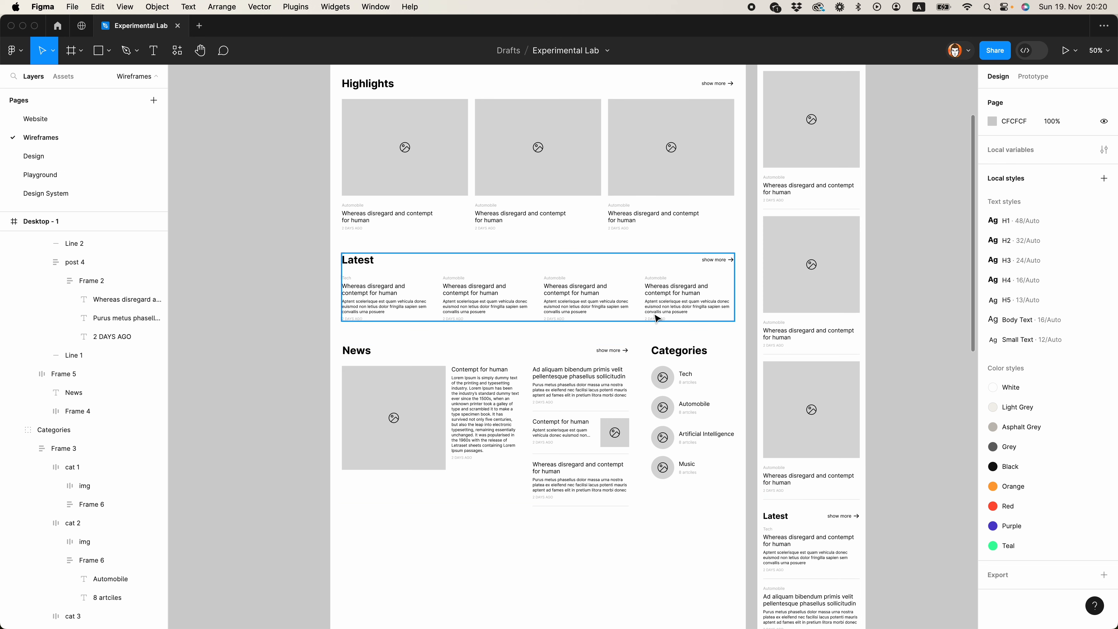
{"action": "scroll", "coordinate": [633, 288], "scroll_direction": "up", "scroll_amount": 3}
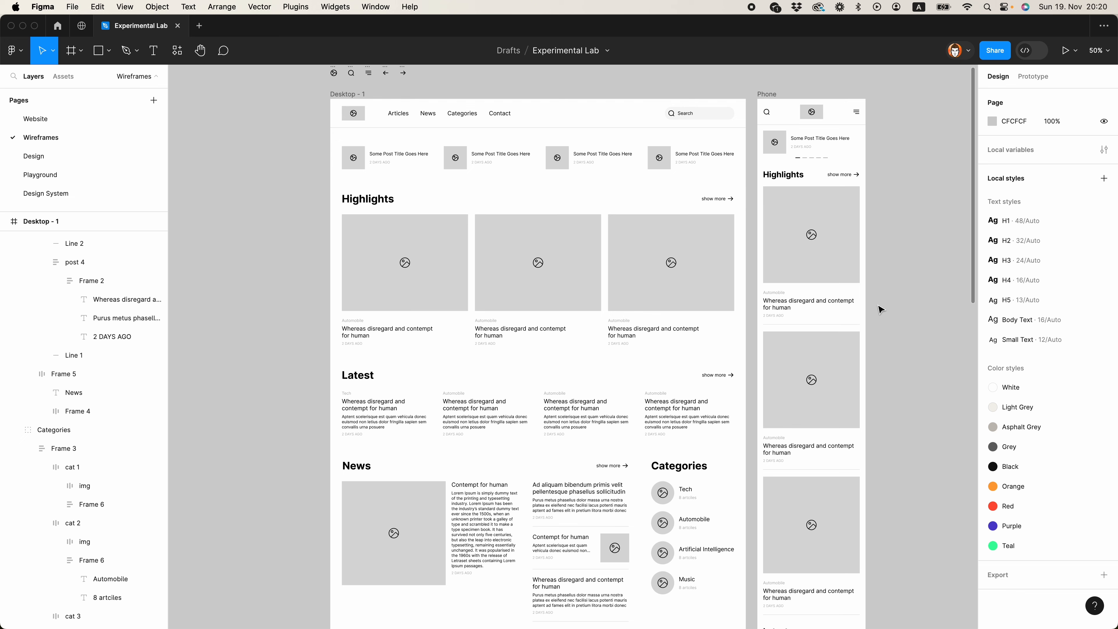
{"action": "left_click", "coordinate": [408, 230], "text": "super"}
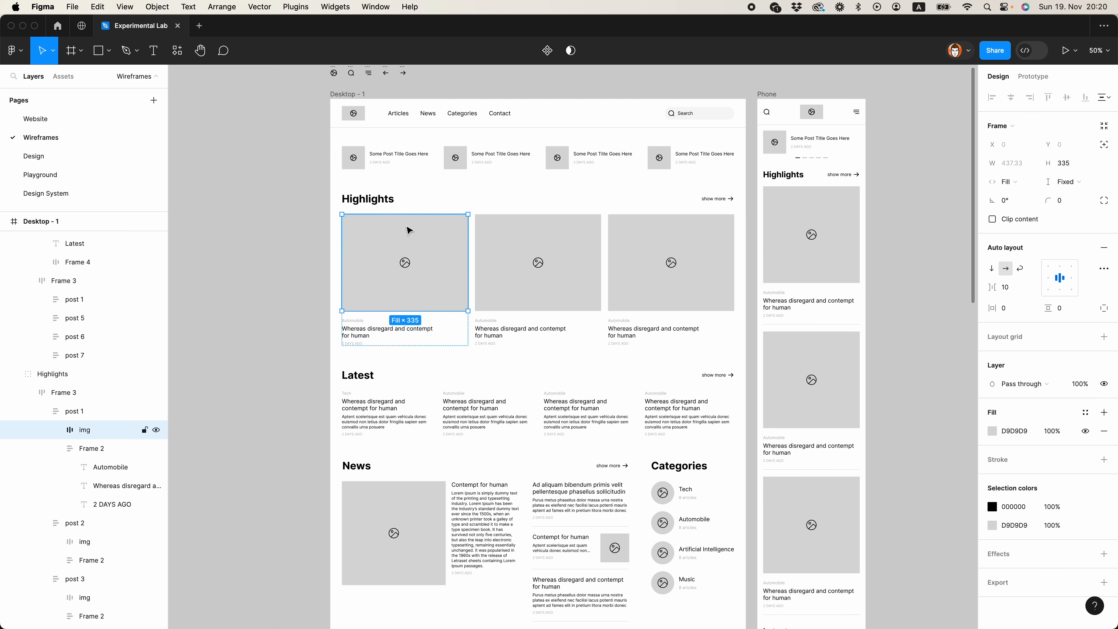
{"action": "left_click", "coordinate": [409, 199]}
{"action": "scroll", "coordinate": [1101, 441], "scroll_direction": "down", "scroll_amount": 2}
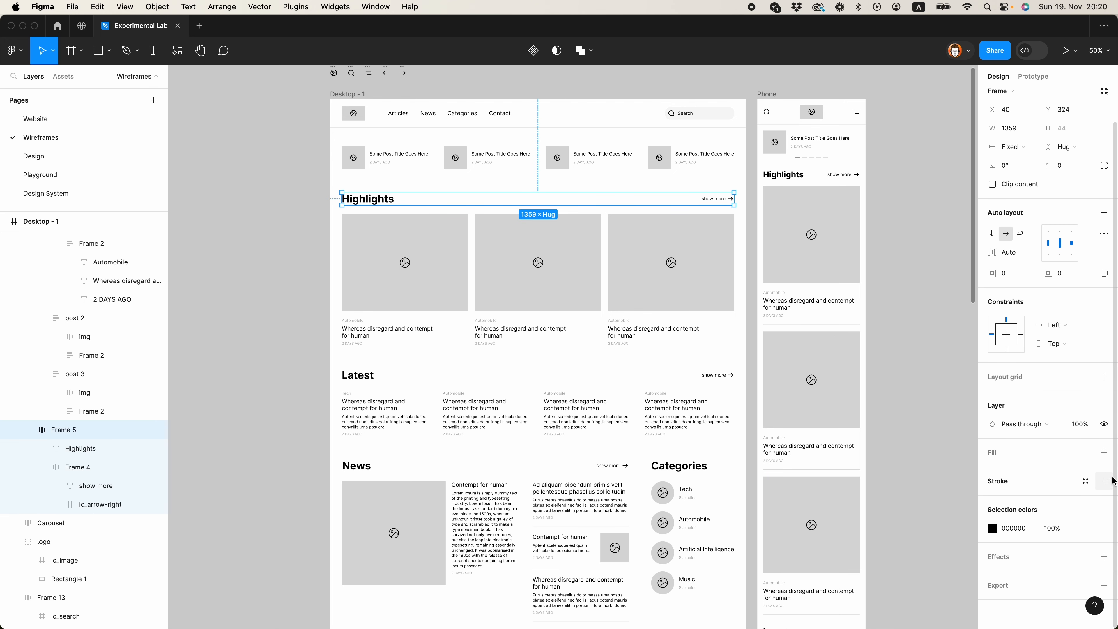
{"action": "left_click", "coordinate": [1104, 481]}
{"action": "scroll", "coordinate": [1070, 489], "scroll_direction": "down", "scroll_amount": 1}
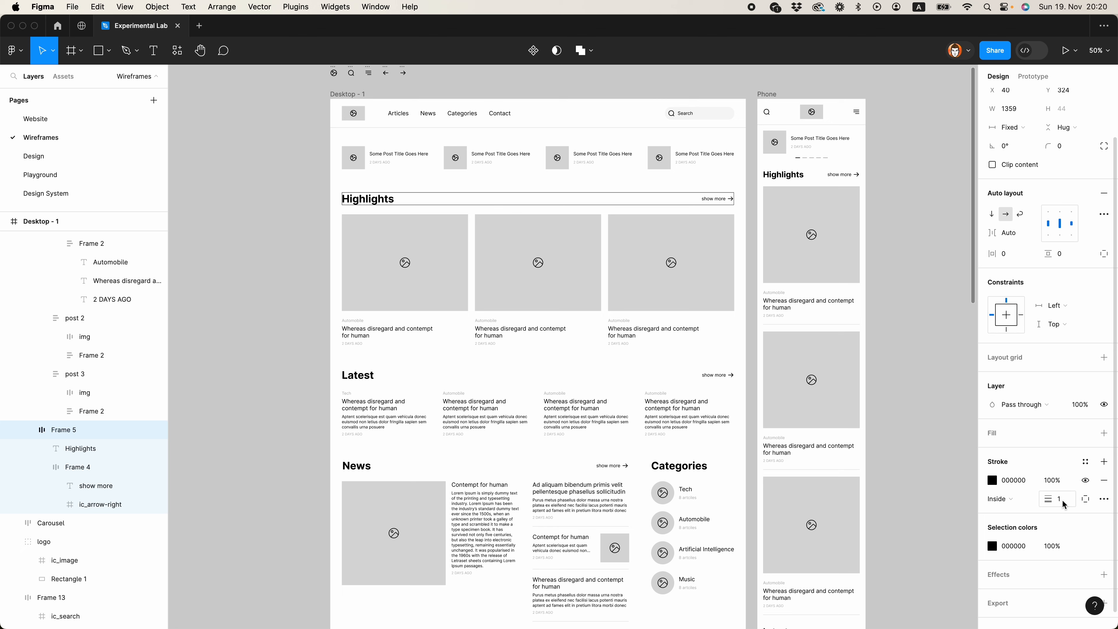
{"action": "left_click", "coordinate": [1086, 498]}
{"action": "left_click", "coordinate": [1069, 554]}
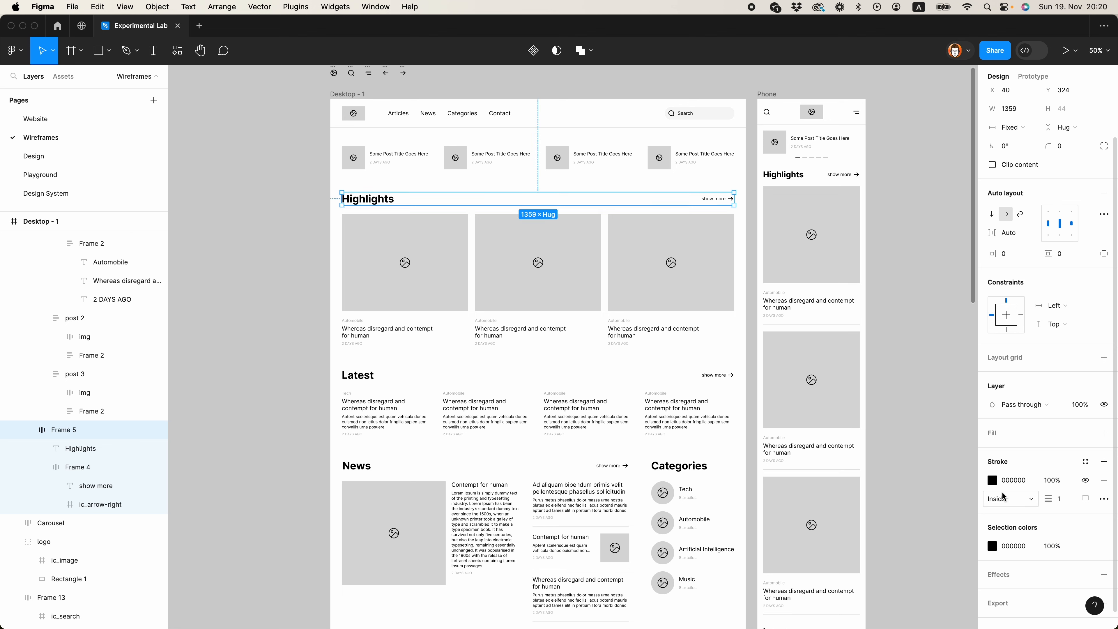
Recolor the Highlights title row's bottom stroke to light grey EFEFEF
{"action": "left_click", "coordinate": [993, 481]}
{"action": "key", "text": "i"}
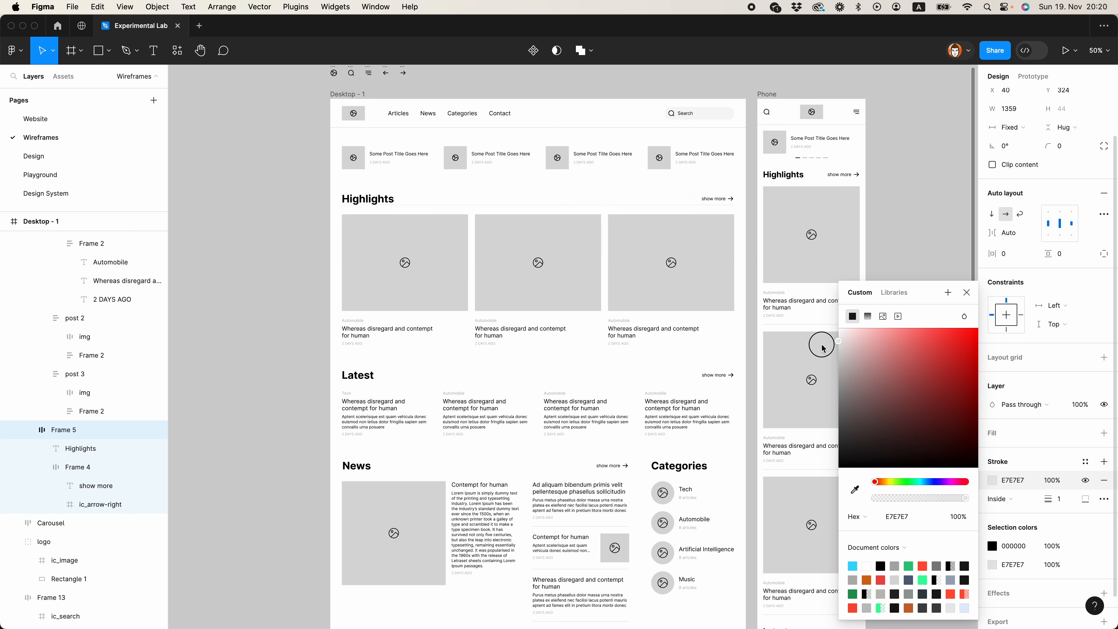
{"action": "left_click", "coordinate": [819, 344]}
{"action": "left_click", "coordinate": [967, 293]}
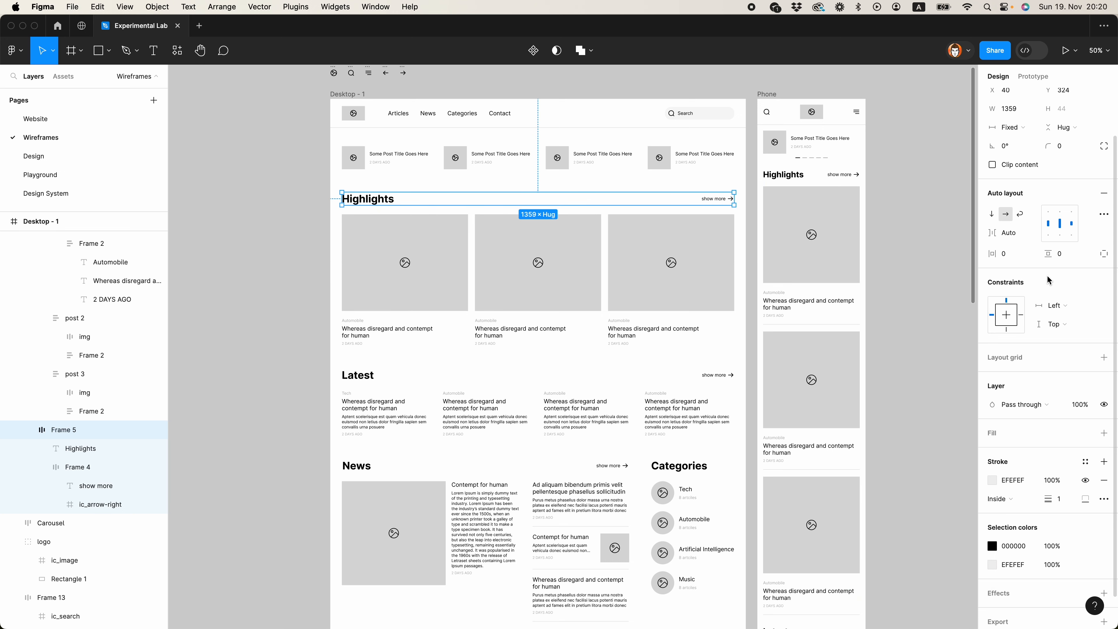
Give the Highlights title row a separate bottom padding of 20
{"action": "left_click", "coordinate": [1104, 254]}
{"action": "left_click", "coordinate": [1069, 272]}
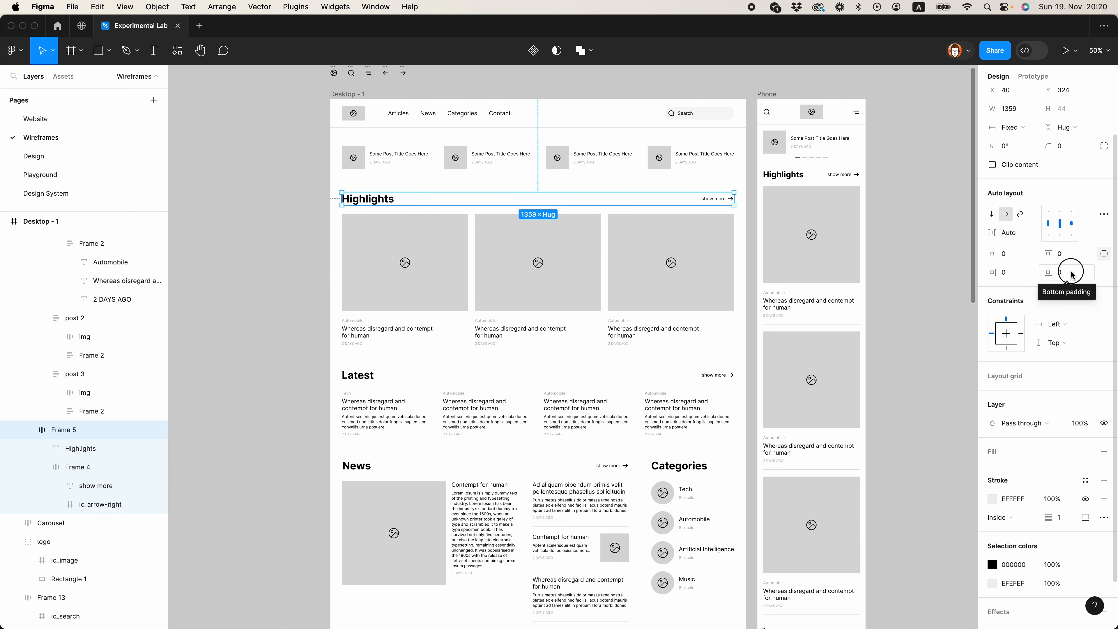
{"action": "type", "text": "20"}
{"action": "key", "text": "Return"}
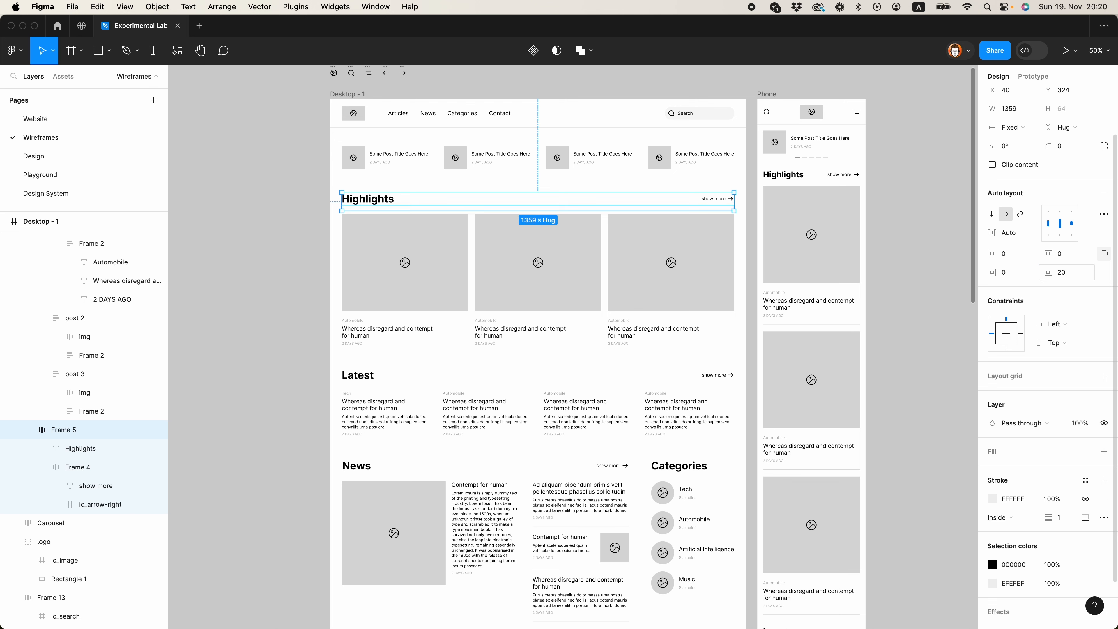
{"action": "left_click", "coordinate": [876, 341]}
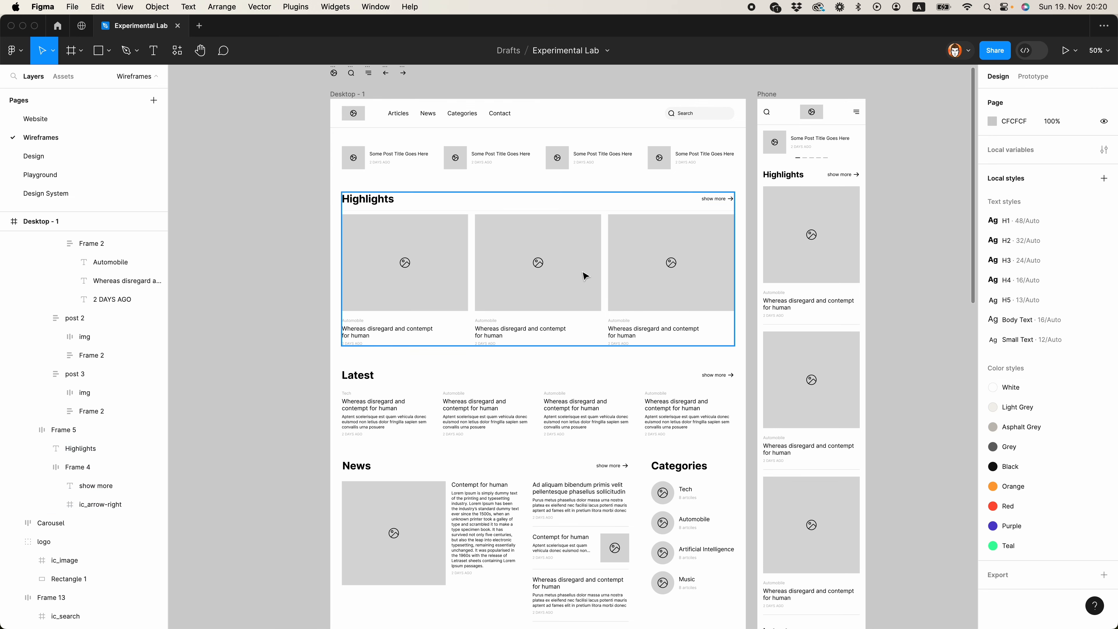
Move the Highlights post row down to about 40 px below the title row's divider
{"action": "left_click", "coordinate": [349, 197], "text": "super"}
{"action": "left_click", "coordinate": [415, 277]}
{"action": "key", "text": "alt"}
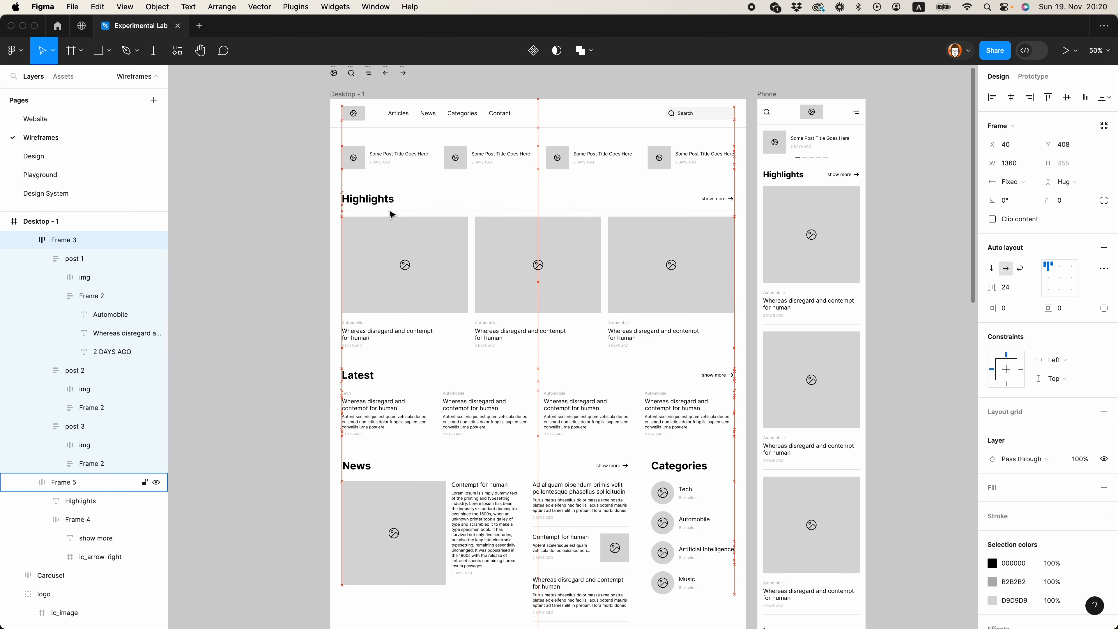
{"action": "left_click_drag", "start_coordinate": [392, 214], "coordinate": [403, 260]}
Copy the Highlights title row's properties and paste them onto the Latest title row
{"action": "left_click", "coordinate": [408, 211]}
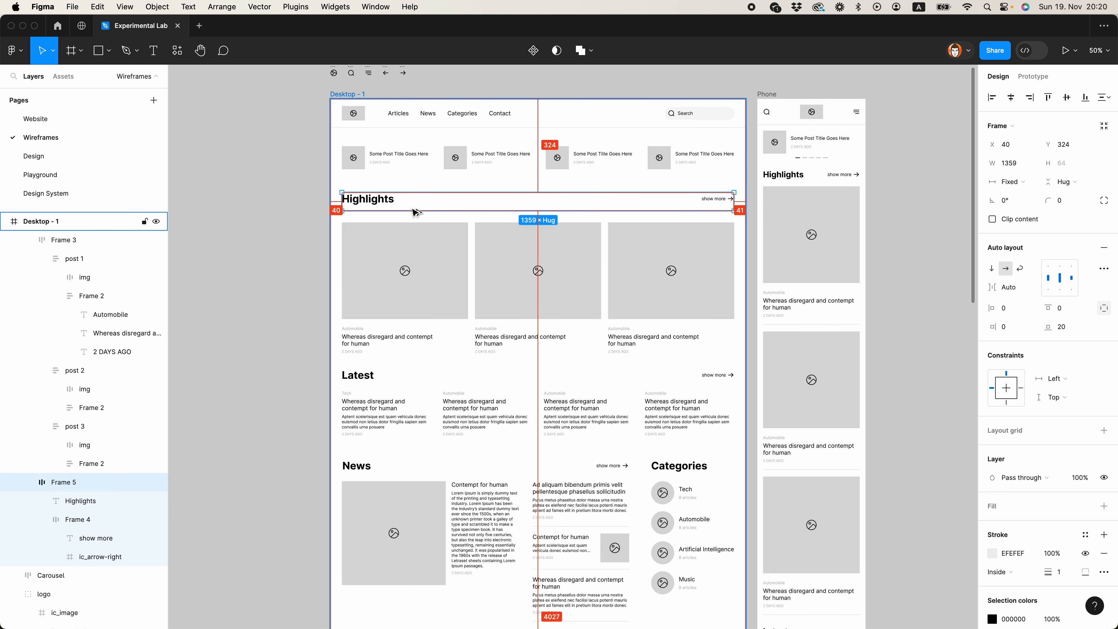
{"action": "scroll", "coordinate": [489, 252], "scroll_direction": "down", "scroll_amount": 2}
{"action": "double_click", "coordinate": [367, 330]}
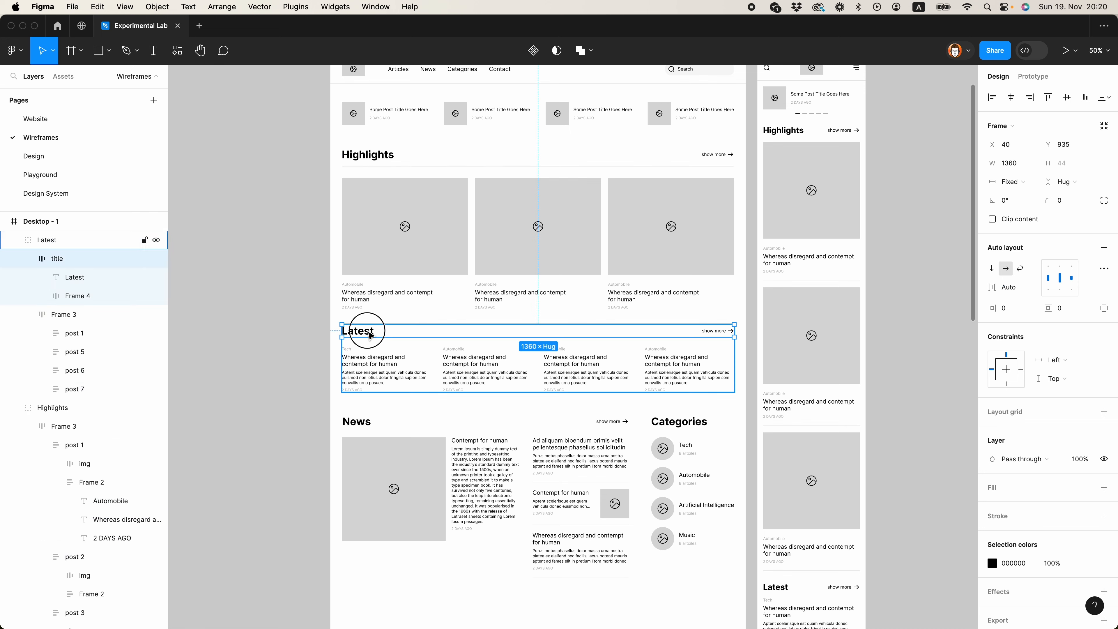
{"action": "key", "text": "alt+super+v"}
Move the Latest post row down to Y 1039, 40 px below its title row
{"action": "left_click", "coordinate": [416, 385]}
{"action": "key", "text": "alt"}
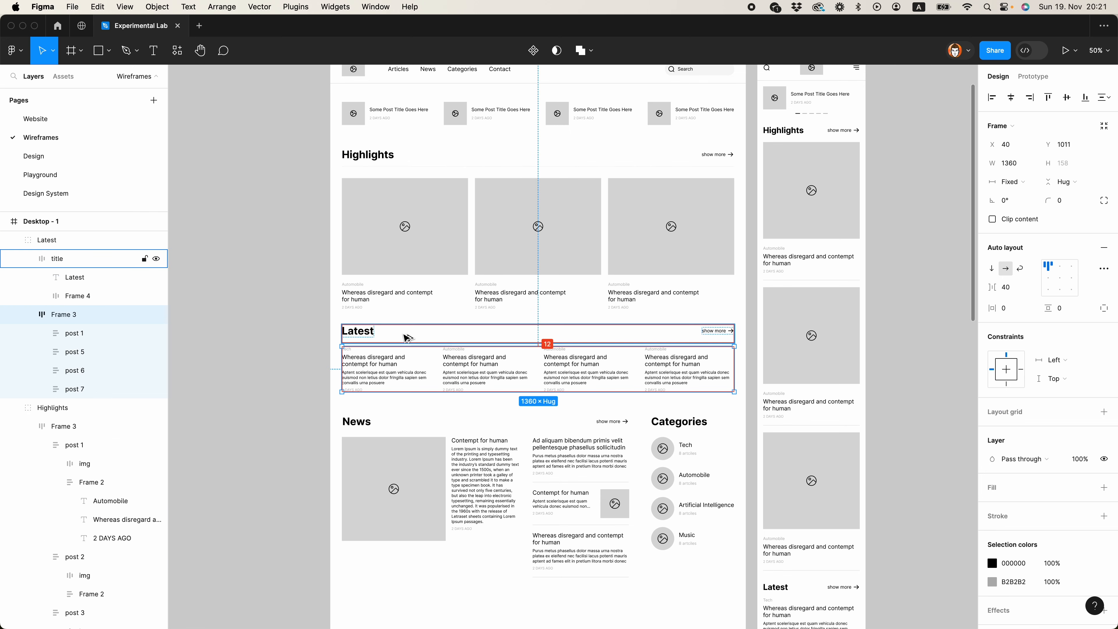
{"action": "key", "text": "Up"}
{"action": "key", "text": "Up"}
{"action": "key", "text": "shift+Down"}
{"action": "key", "text": "shift+Down"}
{"action": "key", "text": "shift+Down"}
{"action": "key", "text": "alt"}
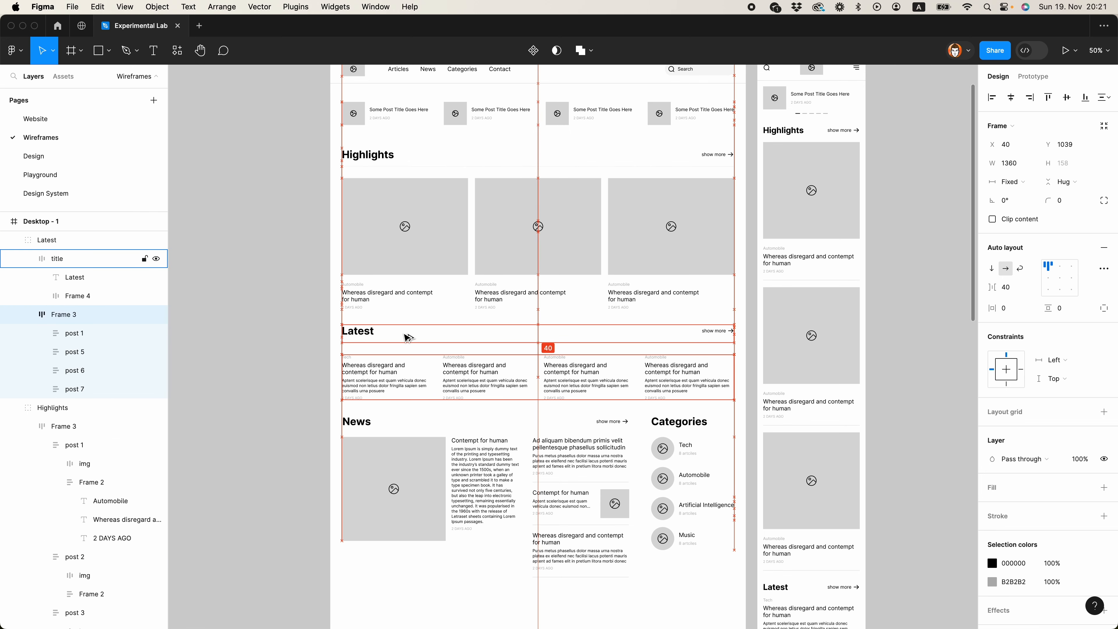
Move the whole Latest section down to Y 963 to widen its gap below Highlights
{"action": "key", "text": "shift+Return"}
{"action": "key", "text": "alt"}
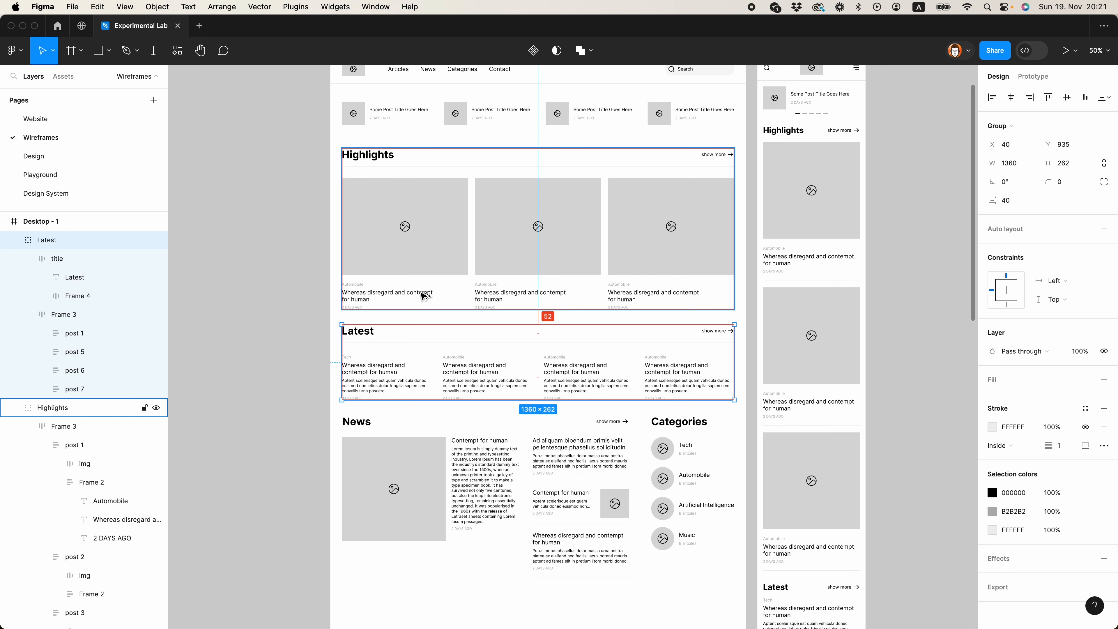
{"action": "key", "text": "Up"}
{"action": "key", "text": "Up"}
{"action": "key", "text": "shift+Down"}
{"action": "key", "text": "shift+Down"}
{"action": "key", "text": "alt"}
{"action": "key", "text": "shift+Down"}
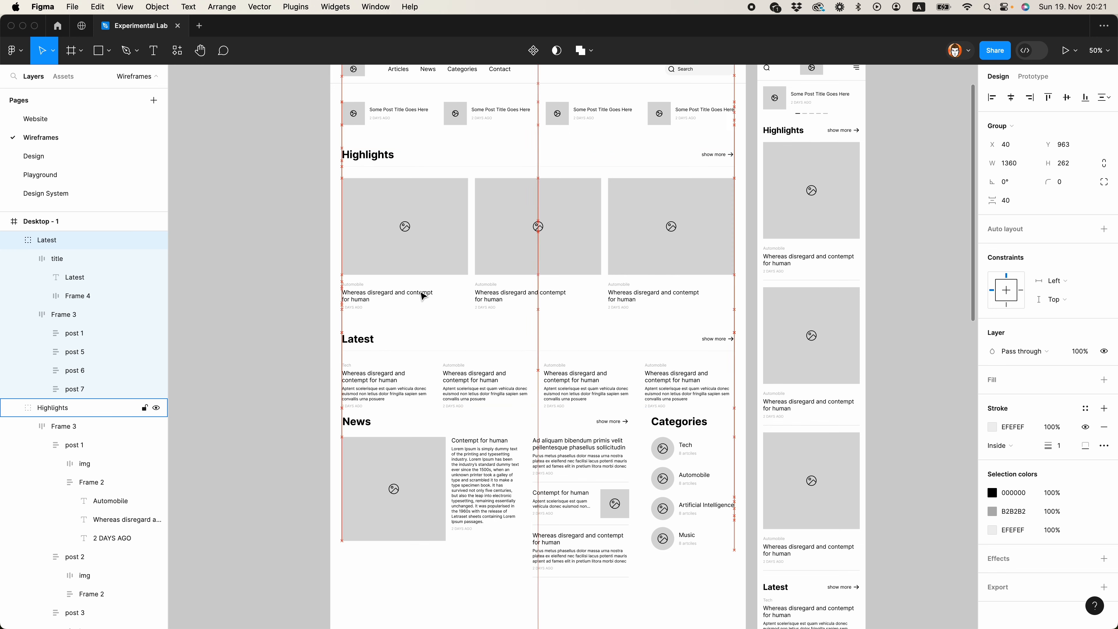
Move the News image, article text and side post list down together to open space beneath the News title row's divider
{"action": "scroll", "coordinate": [474, 370], "scroll_direction": "down", "scroll_amount": 3}
{"action": "left_click", "coordinate": [383, 379], "text": "super"}
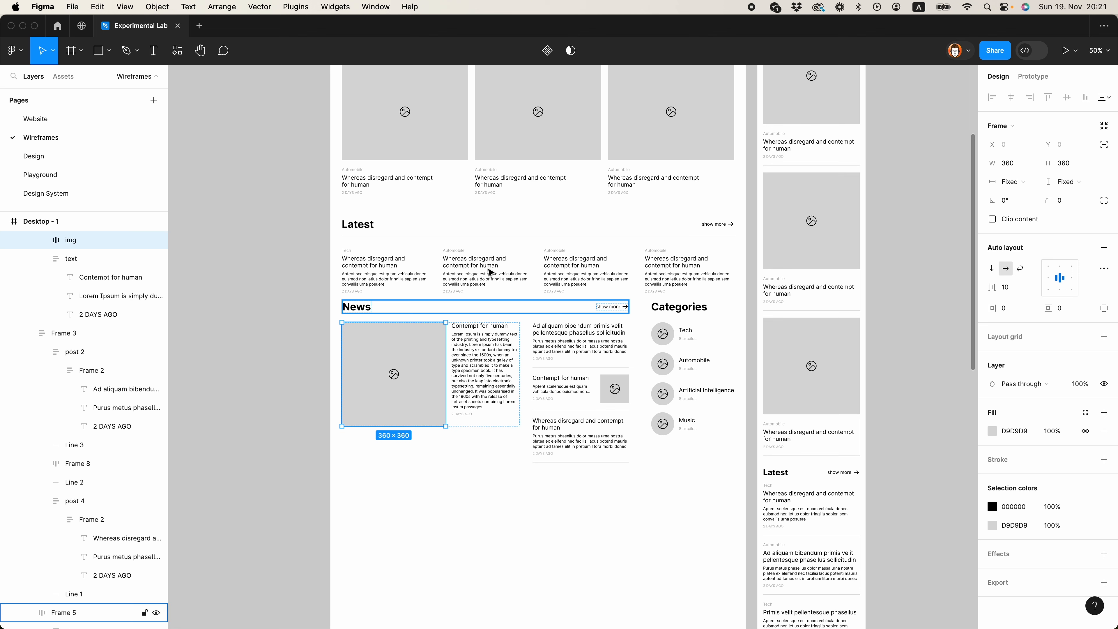
{"action": "scroll", "coordinate": [704, 226], "scroll_direction": "up", "scroll_amount": 5}
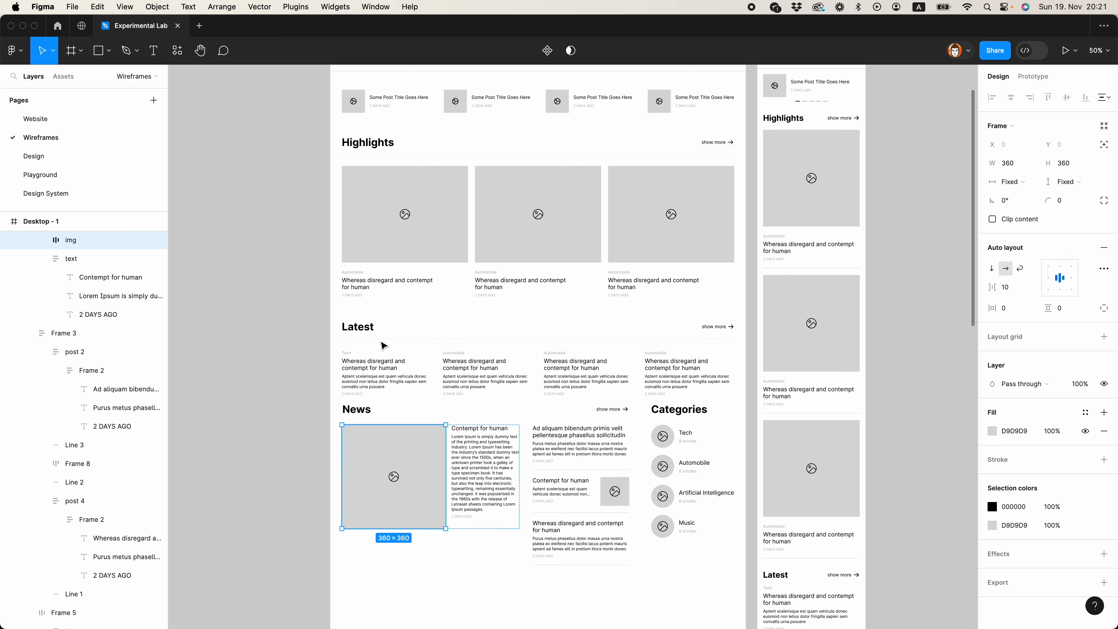
{"action": "scroll", "coordinate": [549, 359], "scroll_direction": "down", "scroll_amount": 5}
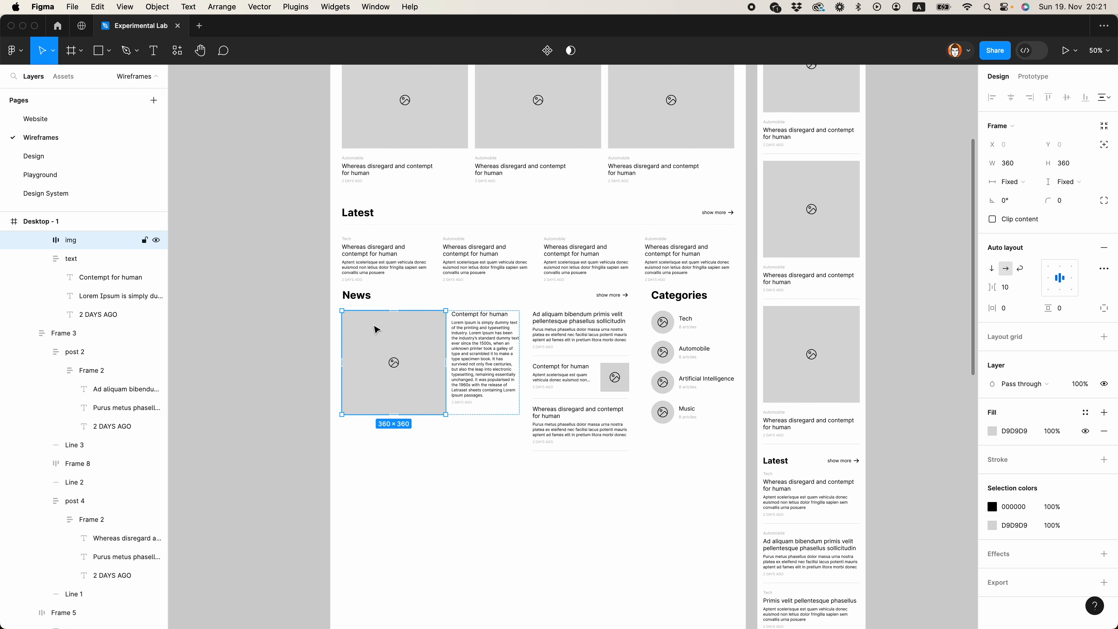
{"action": "left_click", "coordinate": [371, 297]}
{"action": "key", "text": "alt"}
{"action": "left_click", "coordinate": [423, 333]}
{"action": "left_click", "coordinate": [564, 351], "text": "shift"}
{"action": "key", "text": "alt"}
{"action": "key", "text": "Up"}
{"action": "key", "text": "Up"}
{"action": "key", "text": "shift+Down"}
{"action": "key", "text": "shift+Down"}
{"action": "key", "text": "shift+Down"}
Wrap the Categories title in an auto layout frame and give it the News title row's copied properties
{"action": "left_click", "coordinate": [659, 362]}
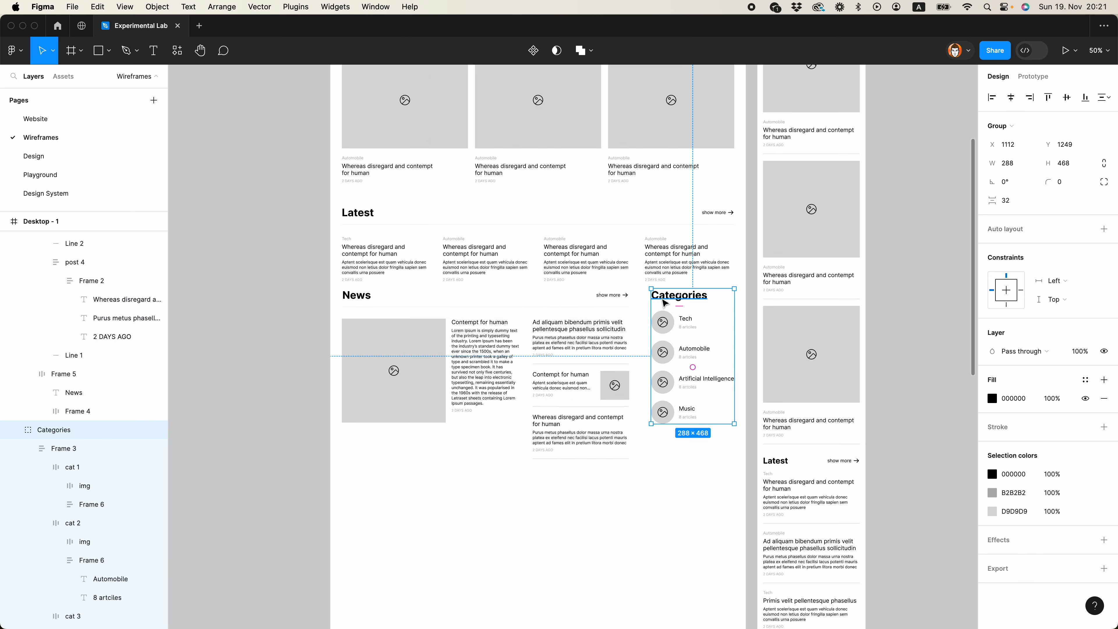
{"action": "double_click", "coordinate": [665, 301]}
{"action": "key", "text": "shift+a"}
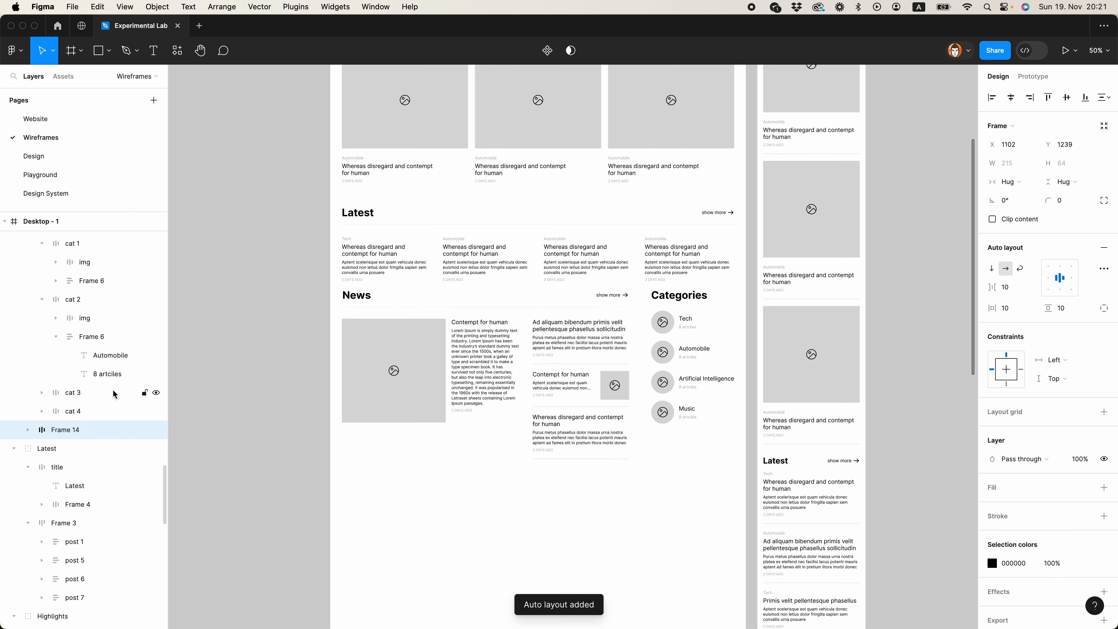
{"action": "left_click", "coordinate": [573, 301]}
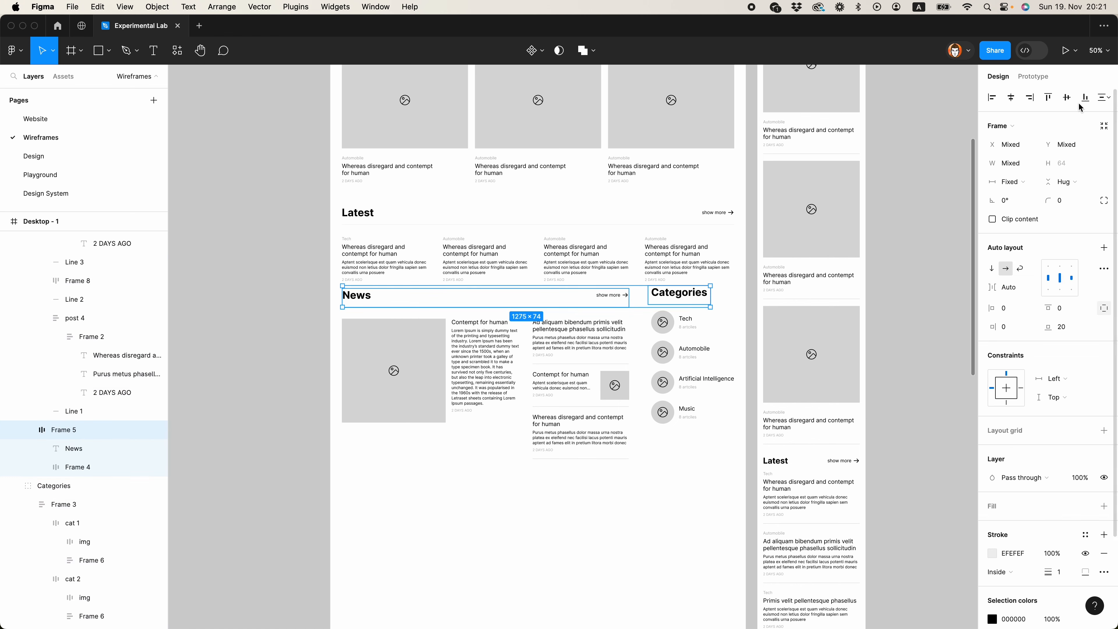
Align the Categories title row and category list on their left edges and move the list down to match the News content spacing
{"action": "left_click", "coordinate": [654, 375]}
{"action": "key", "text": "shift+a"}
{"action": "left_click", "coordinate": [991, 97]}
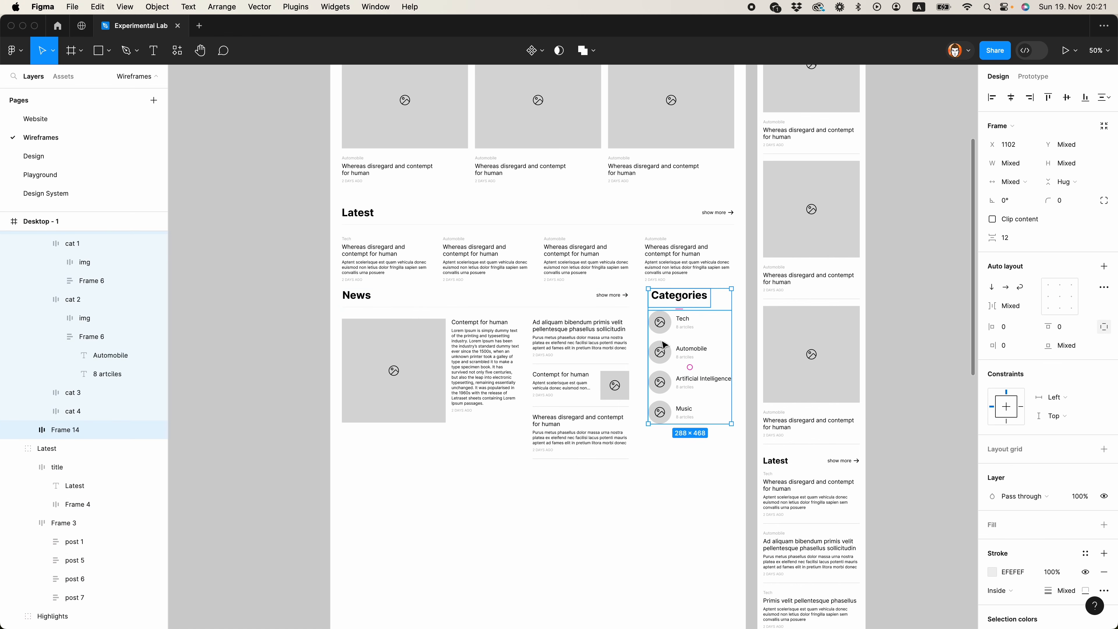
{"action": "left_click", "coordinate": [681, 338]}
{"action": "key", "text": "alt+Down"}
{"action": "key", "text": "alt+Down"}
{"action": "key", "text": "alt+Down"}
{"action": "key", "text": "alt+Down"}
{"action": "key", "text": "alt+Down"}
{"action": "key", "text": "alt+Down"}
{"action": "key", "text": "alt+Down"}
{"action": "key", "text": "alt+Down"}
{"action": "key", "text": "alt+shift+Down"}
{"action": "key", "text": "alt+shift+Down"}
{"action": "left_click", "coordinate": [612, 554]}
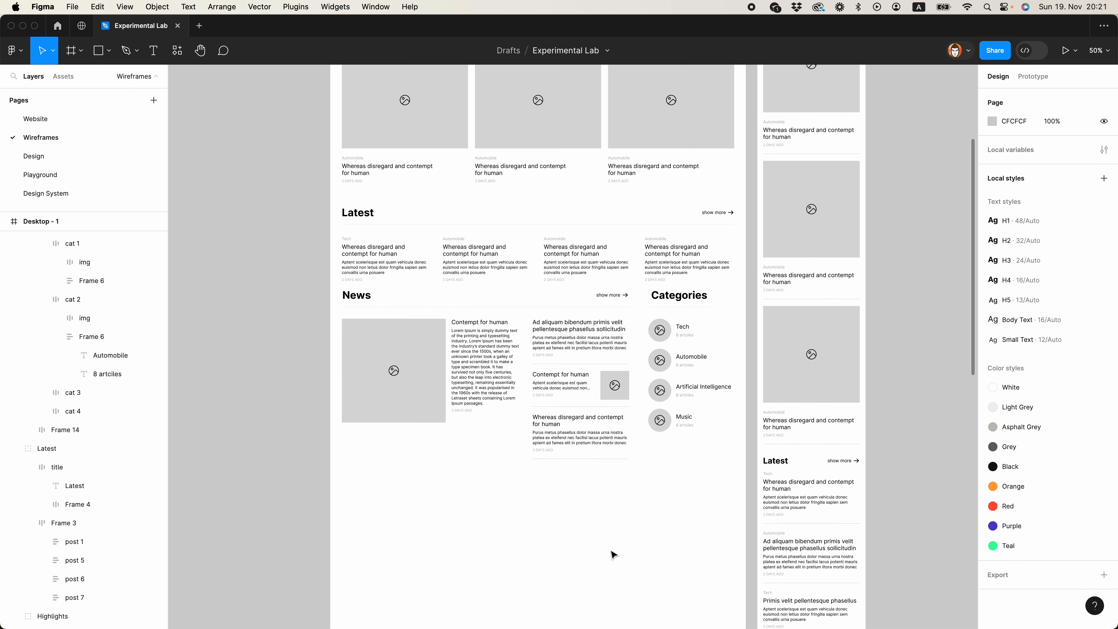
Place a copy of the phone's Subscribe section in the desktop frame below News, at about X 70, Y 1996
{"action": "scroll", "coordinate": [612, 554], "scroll_direction": "up", "scroll_amount": 5}
{"action": "scroll", "coordinate": [609, 534], "scroll_direction": "down", "scroll_amount": 15}
{"action": "scroll", "coordinate": [689, 429], "scroll_direction": "down", "scroll_amount": 5}
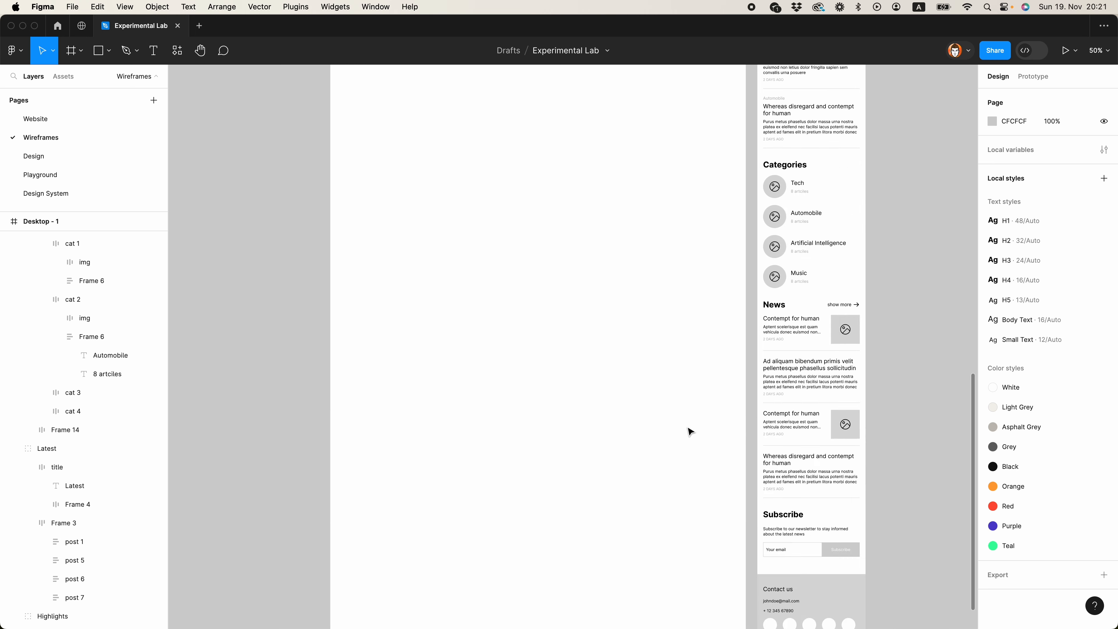
{"action": "scroll", "coordinate": [627, 402], "scroll_direction": "up", "scroll_amount": 20}
{"action": "scroll", "coordinate": [629, 404], "scroll_direction": "down", "scroll_amount": 20}
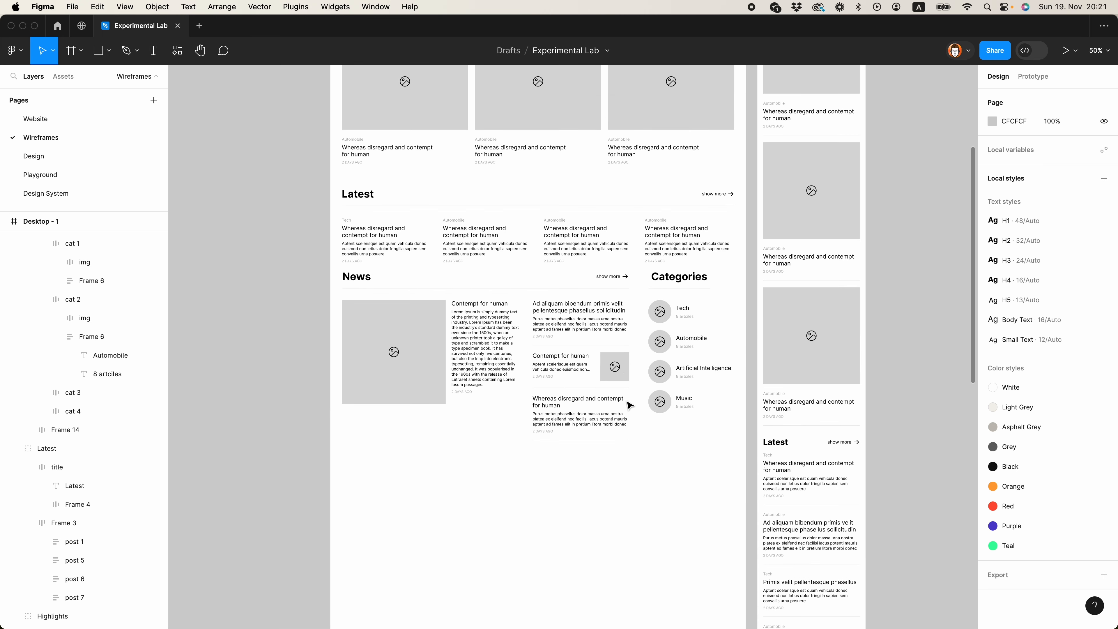
{"action": "scroll", "coordinate": [629, 404], "scroll_direction": "down", "scroll_amount": 3}
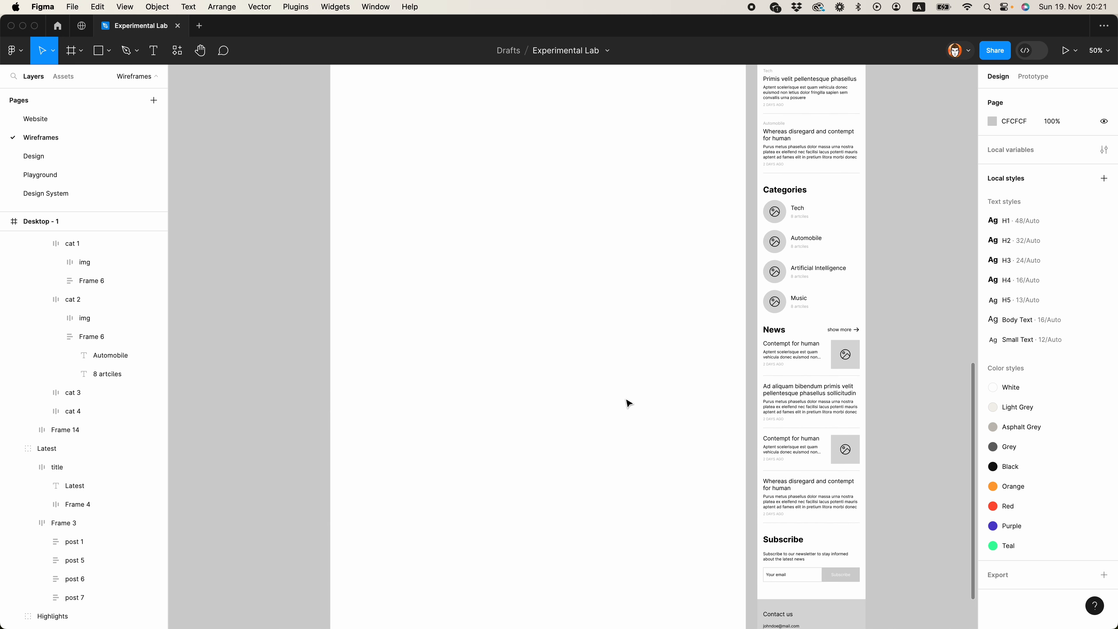
{"action": "scroll", "coordinate": [629, 403], "scroll_direction": "down", "scroll_amount": 3}
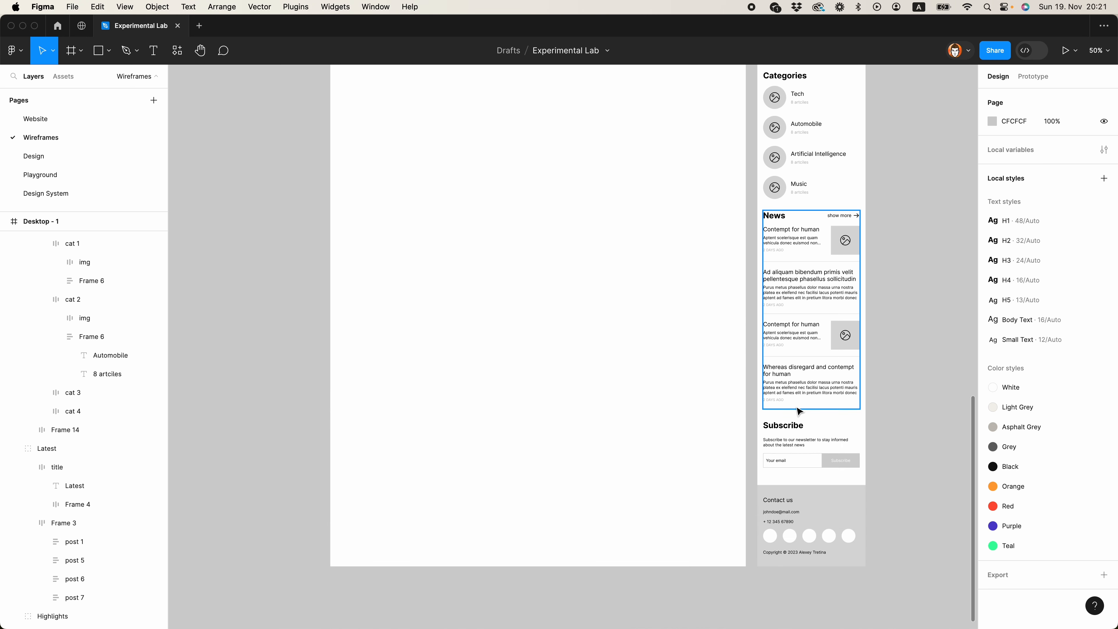
{"action": "left_click", "coordinate": [800, 435]}
{"action": "left_click_drag", "start_coordinate": [799, 441], "coordinate": [502, 142]}
{"action": "scroll", "coordinate": [499, 159], "scroll_direction": "up", "scroll_amount": 9}
{"action": "left_click_drag", "start_coordinate": [500, 465], "coordinate": [386, 203]}
{"action": "scroll", "coordinate": [454, 222], "scroll_direction": "up", "scroll_amount": 3}
{"action": "left_click", "coordinate": [469, 275]}
{"action": "scroll", "coordinate": [493, 368], "scroll_direction": "up", "scroll_amount": 4}
{"action": "scroll", "coordinate": [493, 435], "scroll_direction": "down", "scroll_amount": 3}
{"action": "left_click_drag", "start_coordinate": [390, 357], "coordinate": [396, 381]}
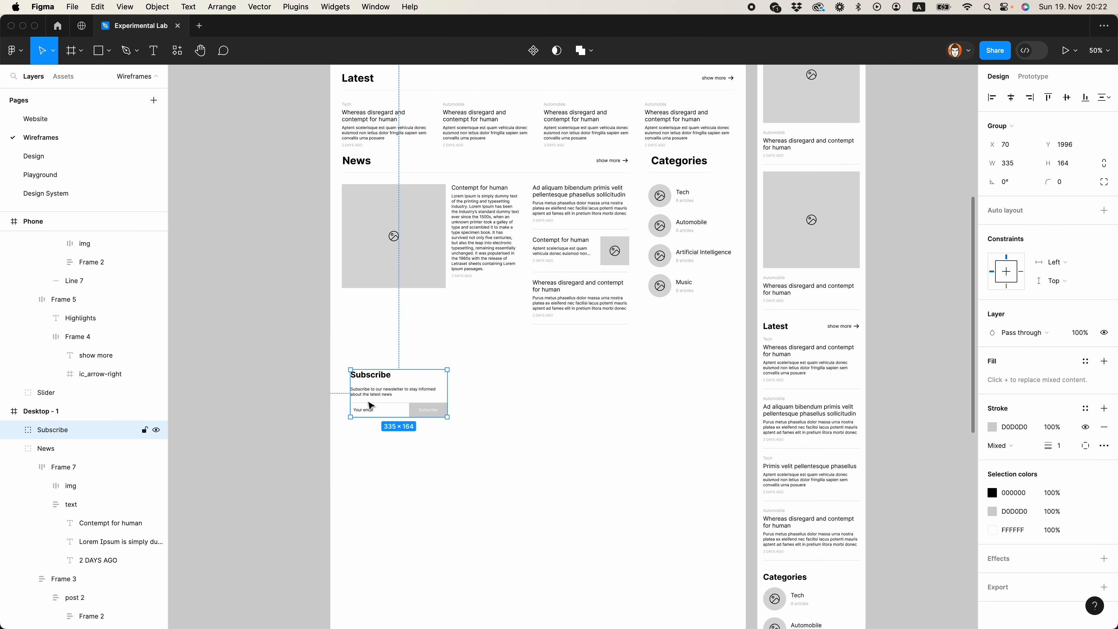
Copy the News title's text properties and paste them onto the Subscribe title
{"action": "left_click", "coordinate": [363, 162], "text": "super"}
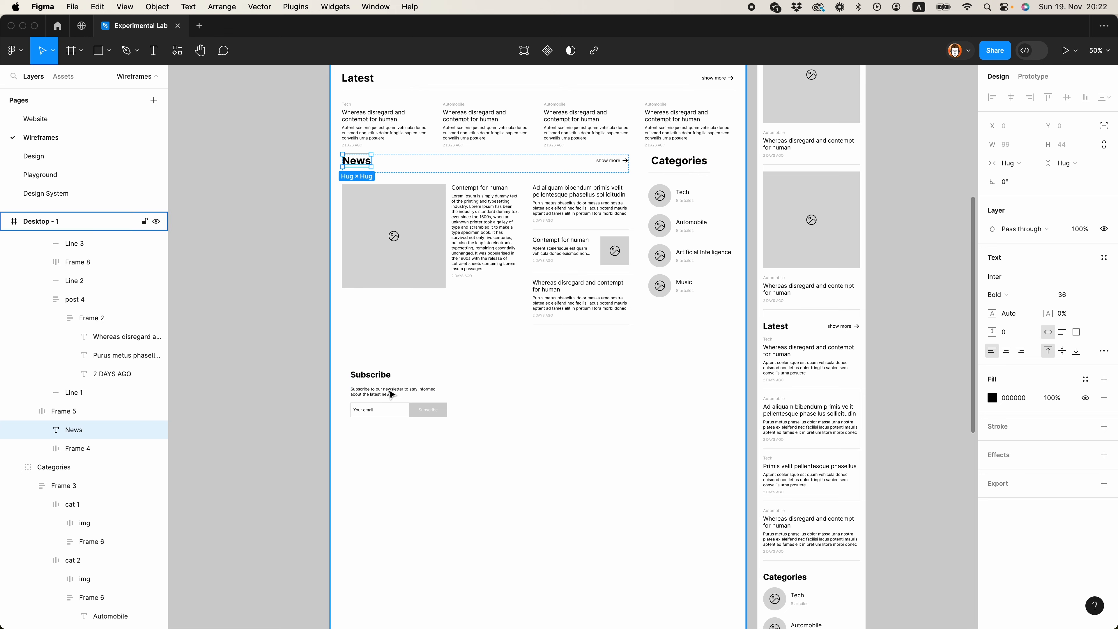
{"action": "left_click", "coordinate": [376, 376], "text": "super"}
{"action": "key", "text": "alt+super+v"}
{"action": "left_click", "coordinate": [399, 468]}
Combine the newsletter text and email input into a horizontal auto layout row with a 20 px gap, vertically centred
{"action": "scroll", "coordinate": [365, 400], "scroll_direction": "up", "scroll_amount": 3}
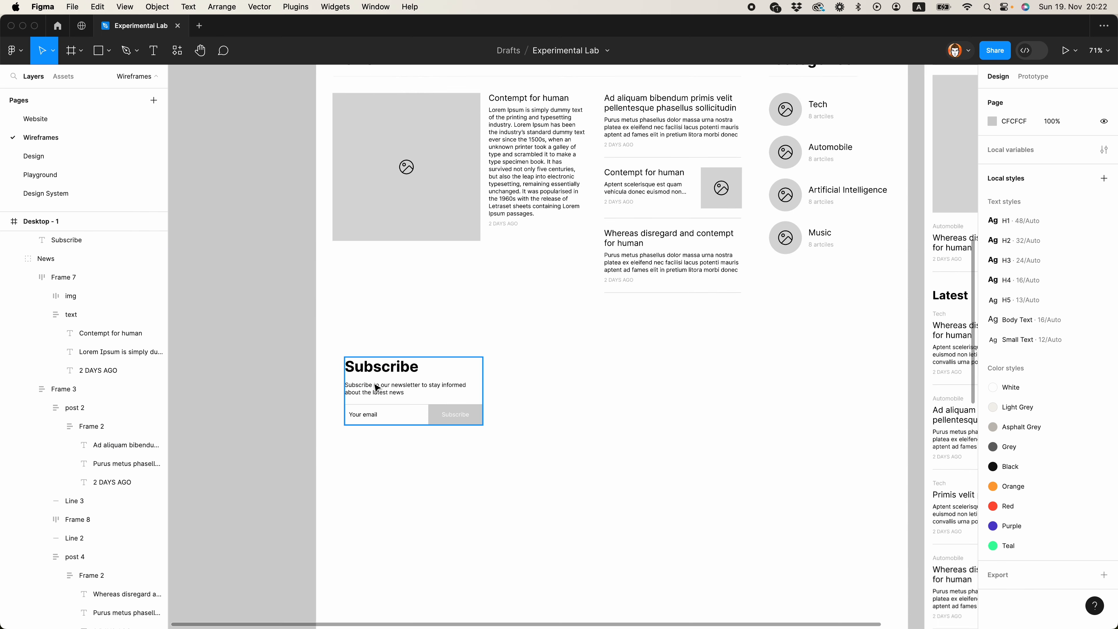
{"action": "left_click", "coordinate": [381, 391], "text": "super"}
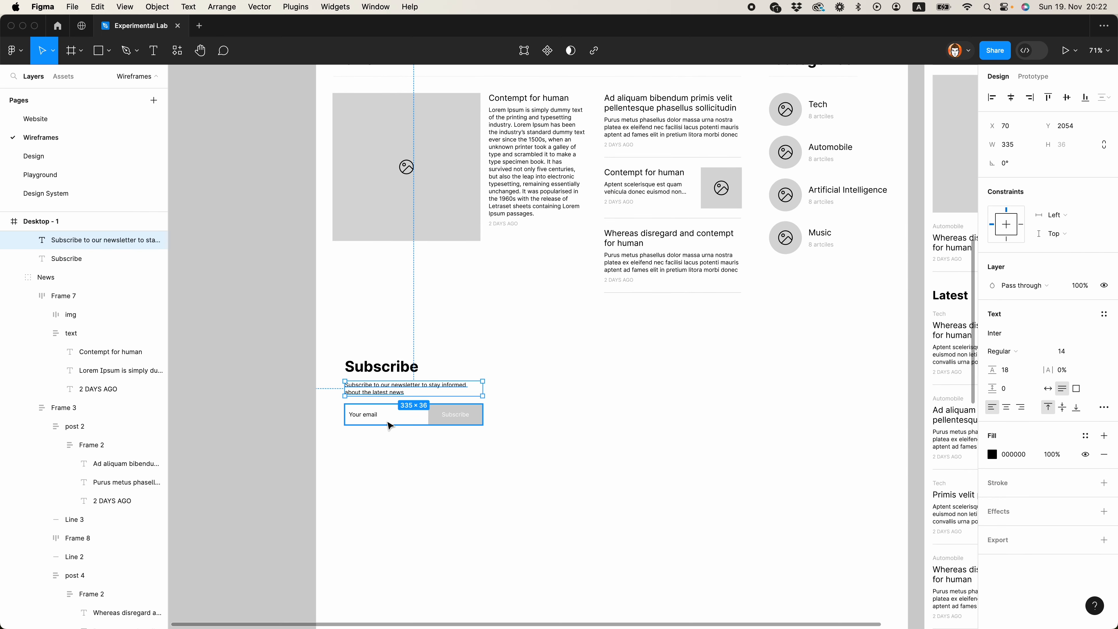
{"action": "left_click", "coordinate": [388, 422], "text": "shift"}
{"action": "key", "text": "shift+a"}
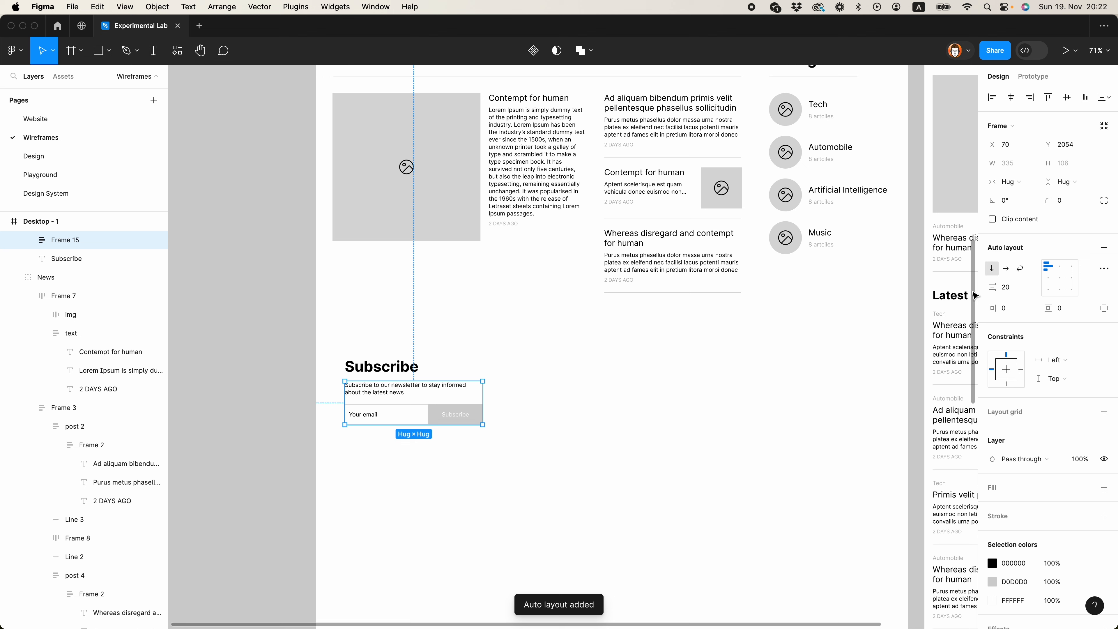
{"action": "left_click", "coordinate": [1006, 268]}
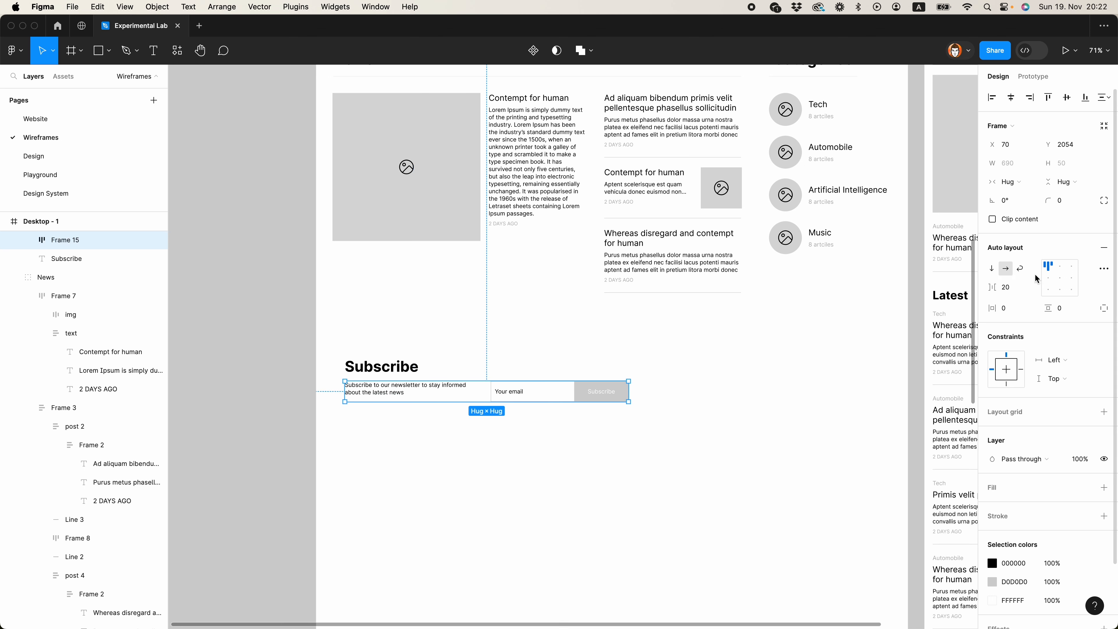
{"action": "left_click", "coordinate": [1048, 278]}
{"action": "left_click", "coordinate": [587, 463]}
Move the newsletter row down to Y 2080 to widen the gap below the Subscribe title
{"action": "left_click", "coordinate": [391, 364]}
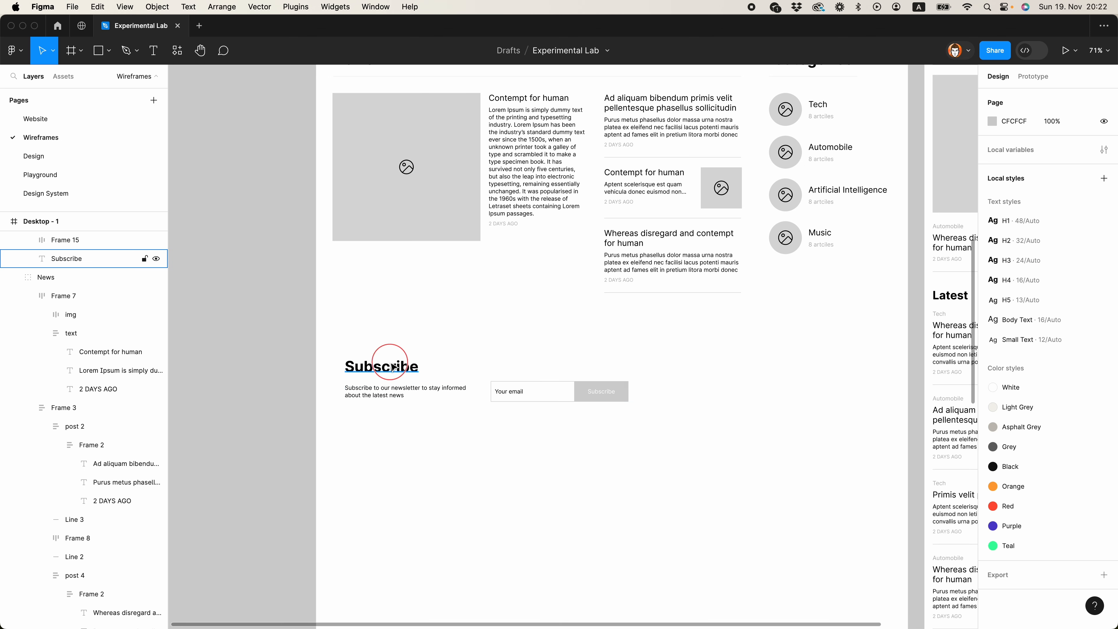
{"action": "left_click", "coordinate": [422, 400]}
{"action": "left_click_drag", "start_coordinate": [421, 400], "coordinate": [422, 411]}
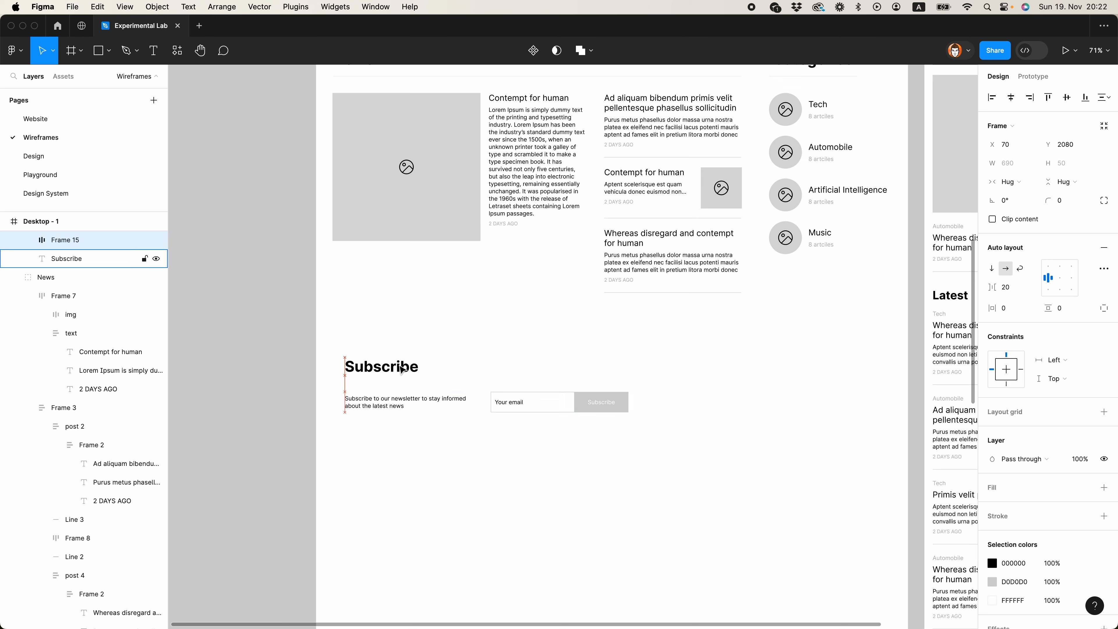
{"action": "left_click", "coordinate": [491, 458]}
Widen the email input until it reaches the News section's right edge, making the Subscribe section about 965 px wide
{"action": "scroll", "coordinate": [469, 441], "scroll_direction": "down", "scroll_amount": 5}
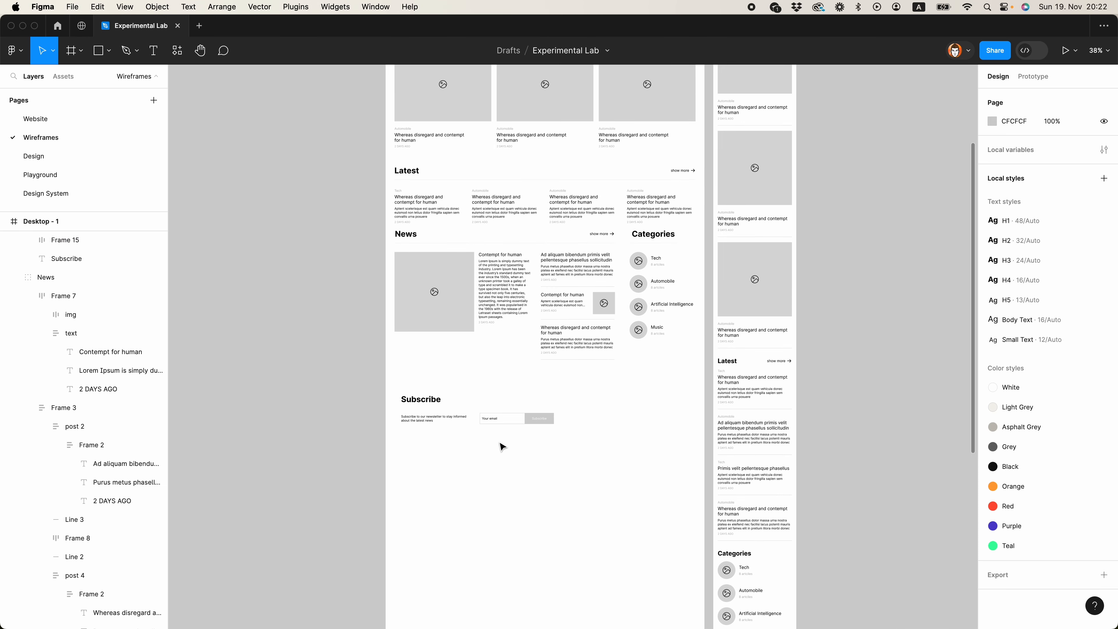
{"action": "scroll", "coordinate": [502, 447], "scroll_direction": "up", "scroll_amount": 3}
{"action": "left_click", "coordinate": [366, 447]}
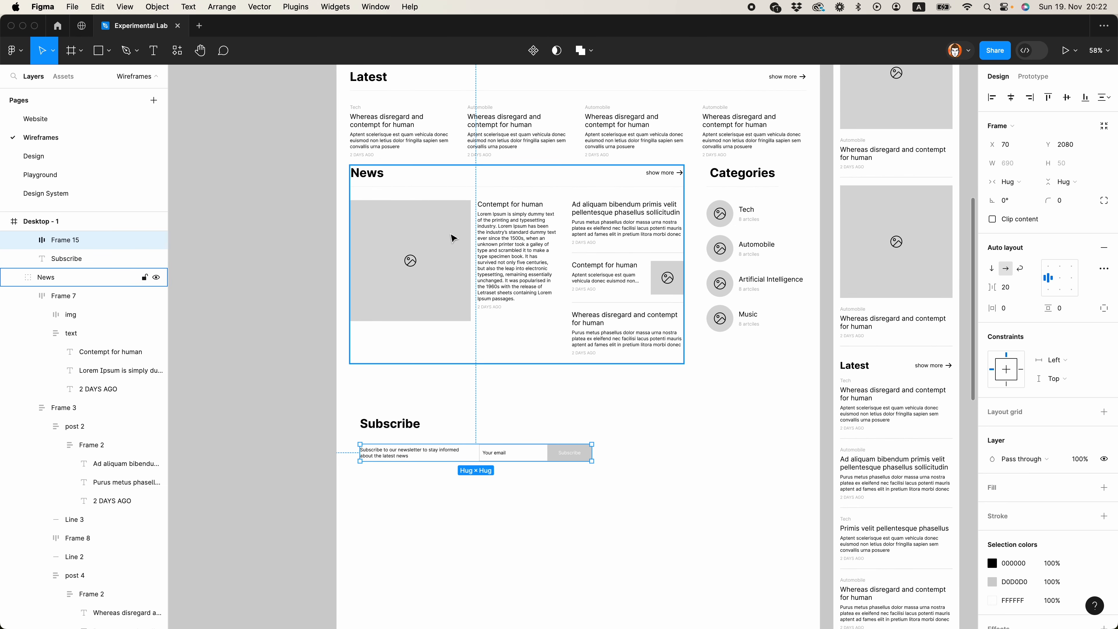
{"action": "scroll", "coordinate": [481, 469], "scroll_direction": "up", "scroll_amount": 2}
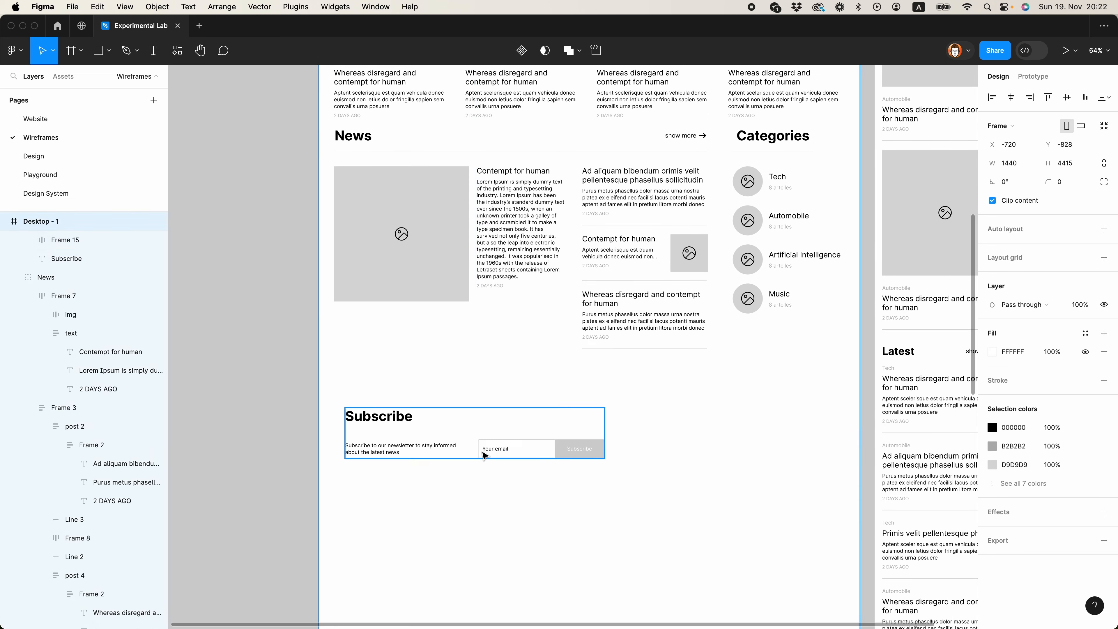
{"action": "left_click", "coordinate": [495, 453]}
{"action": "left_click_drag", "start_coordinate": [604, 442], "coordinate": [707, 450]}
{"action": "left_click", "coordinate": [726, 457]}
{"action": "scroll", "coordinate": [608, 379], "scroll_direction": "down", "scroll_amount": 2}
Move the Subscribe section up to Y 1919 and align its left edge with the News section at X 40
{"action": "left_click", "coordinate": [609, 379]}
{"action": "key", "text": "shift+Up"}
{"action": "key", "text": "shift+Up"}
{"action": "key", "text": "shift+Up"}
{"action": "key", "text": "shift+Up"}
{"action": "key", "text": "shift+Up"}
{"action": "key", "text": "shift+Up"}
{"action": "key", "text": "shift+Up"}
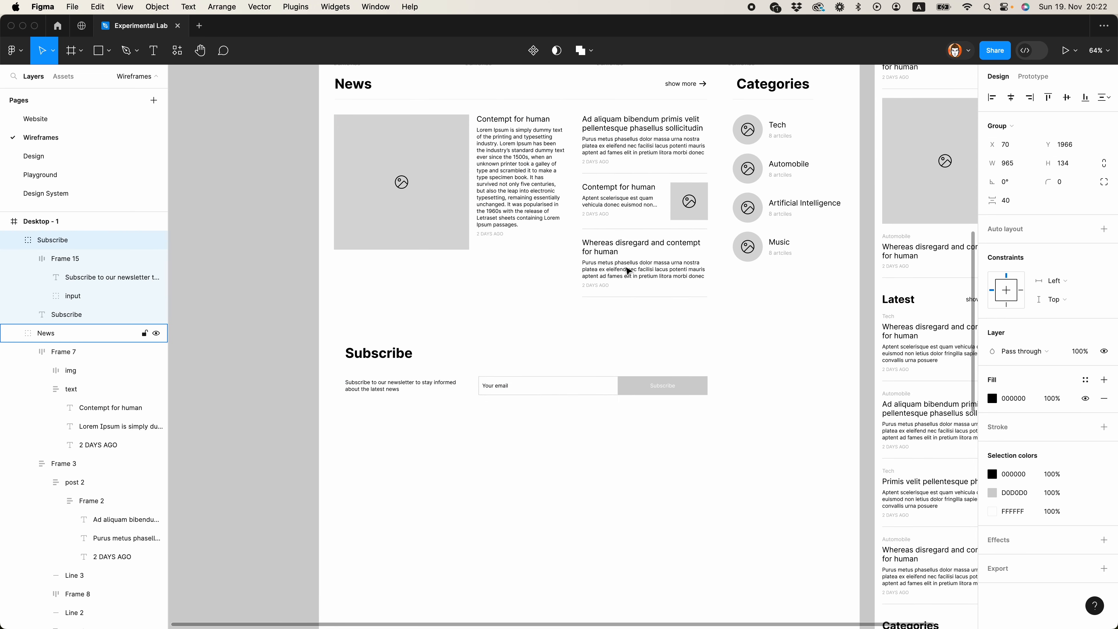
{"action": "key", "text": "Up"}
{"action": "key", "text": "Up"}
{"action": "key", "text": "Up"}
{"action": "key", "text": "Up"}
{"action": "key", "text": "Up"}
{"action": "key", "text": "shift+Up"}
{"action": "key", "text": "shift+Up"}
{"action": "left_click", "coordinate": [437, 217], "text": "shift"}
{"action": "key", "text": "alt+a"}
{"action": "left_click", "coordinate": [694, 439]}
Extend the email input to 640 px wide so it ends level with the News section again
{"action": "scroll", "coordinate": [694, 439], "scroll_direction": "up", "scroll_amount": 1}
{"action": "double_click", "coordinate": [704, 401]}
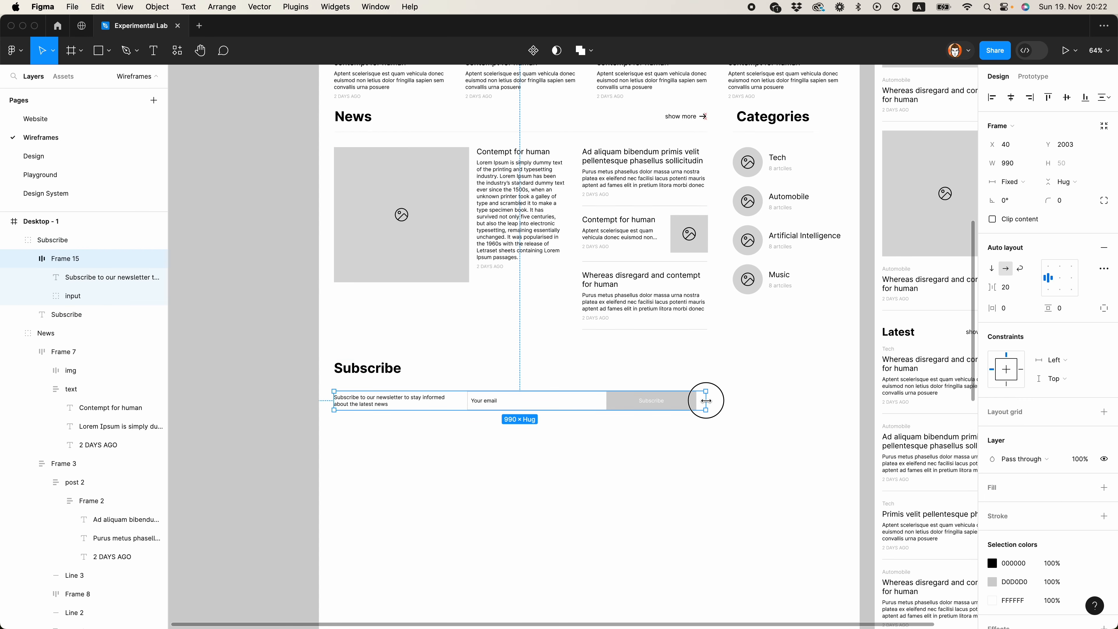
{"action": "left_click", "coordinate": [696, 401]}
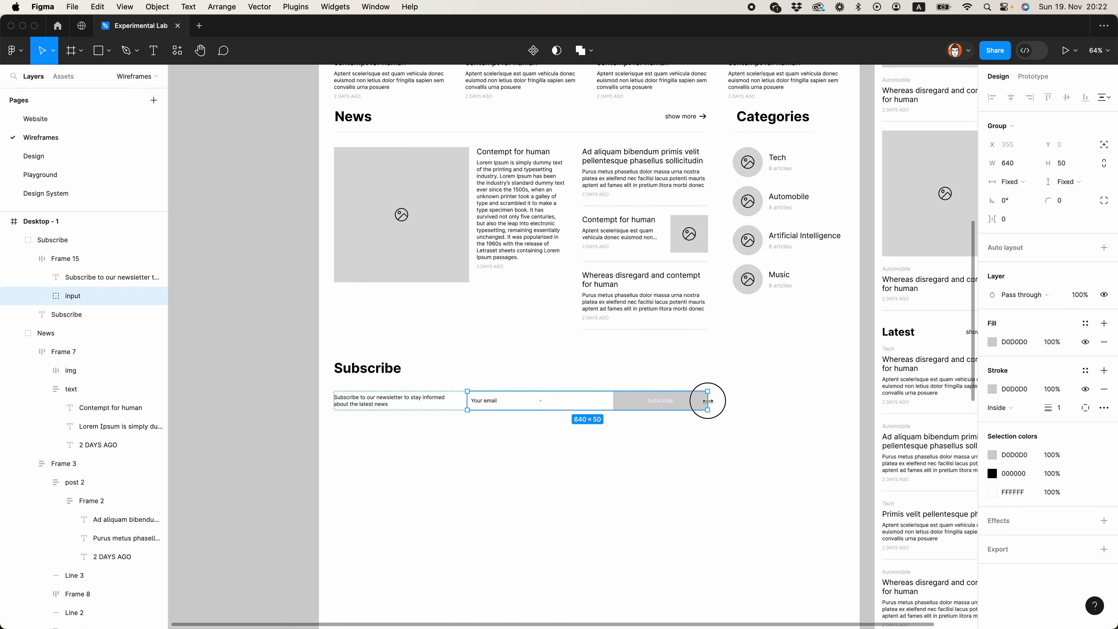
{"action": "left_click", "coordinate": [756, 436]}
Wrap the Subscribe section's contents in a vertical auto layout frame and fill the frame with F6F6F6
{"action": "scroll", "coordinate": [756, 436], "scroll_direction": "down", "scroll_amount": 1}
{"action": "scroll", "coordinate": [586, 468], "scroll_direction": "down", "scroll_amount": 3}
{"action": "left_click_drag", "start_coordinate": [621, 410], "coordinate": [422, 395]}
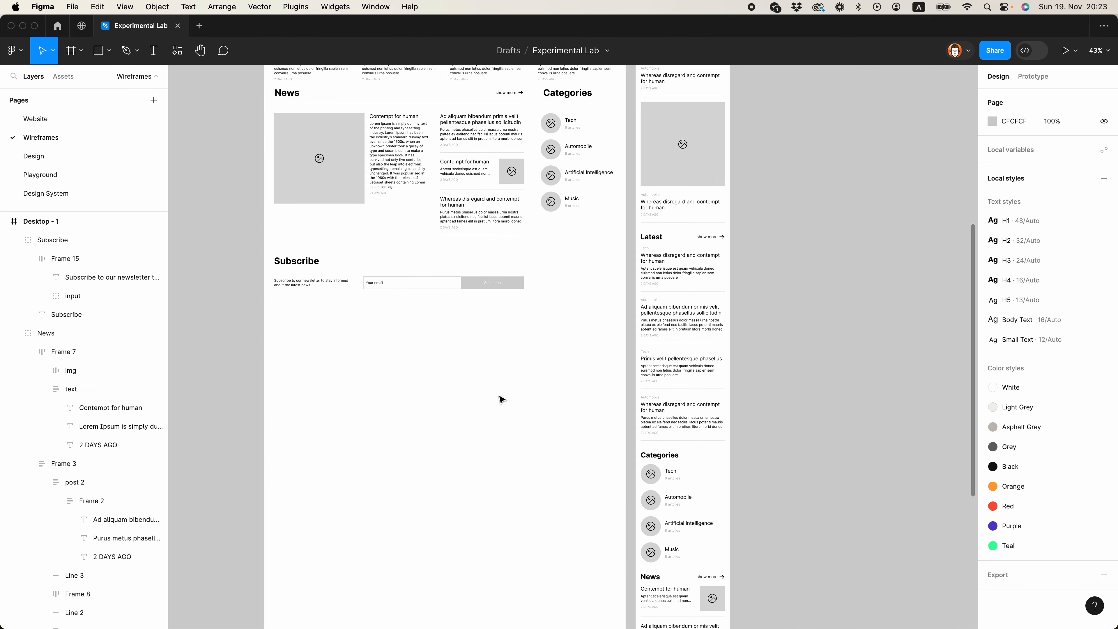
{"action": "scroll", "coordinate": [329, 243], "scroll_direction": "up", "scroll_amount": 1}
{"action": "scroll", "coordinate": [331, 247], "scroll_direction": "up", "scroll_amount": 3}
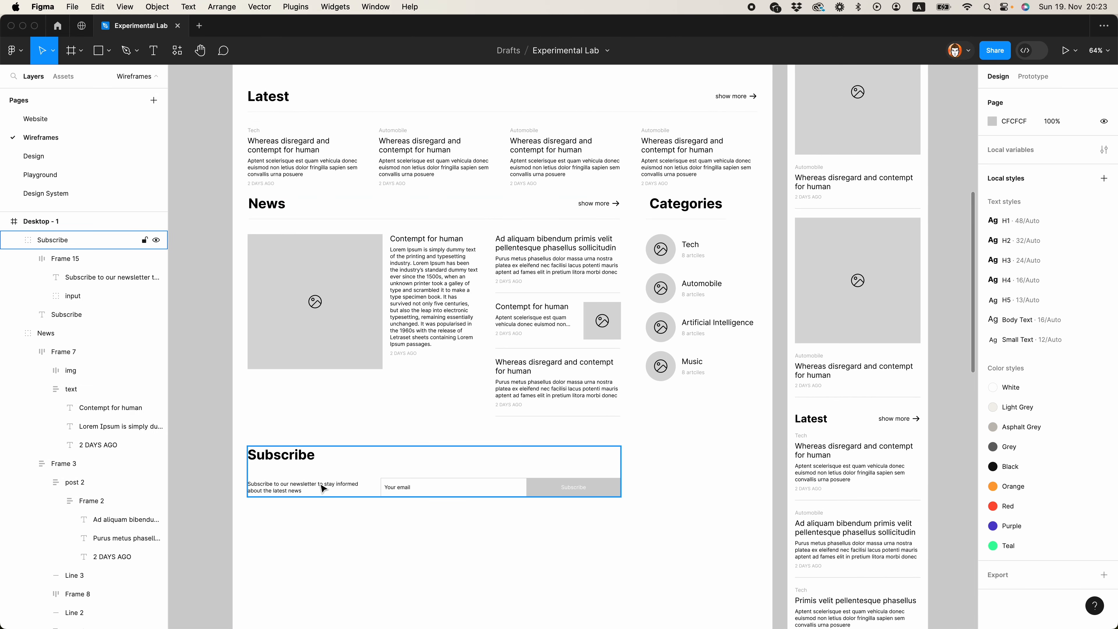
{"action": "left_click", "coordinate": [18, 240]}
{"action": "key", "text": "shift+a"}
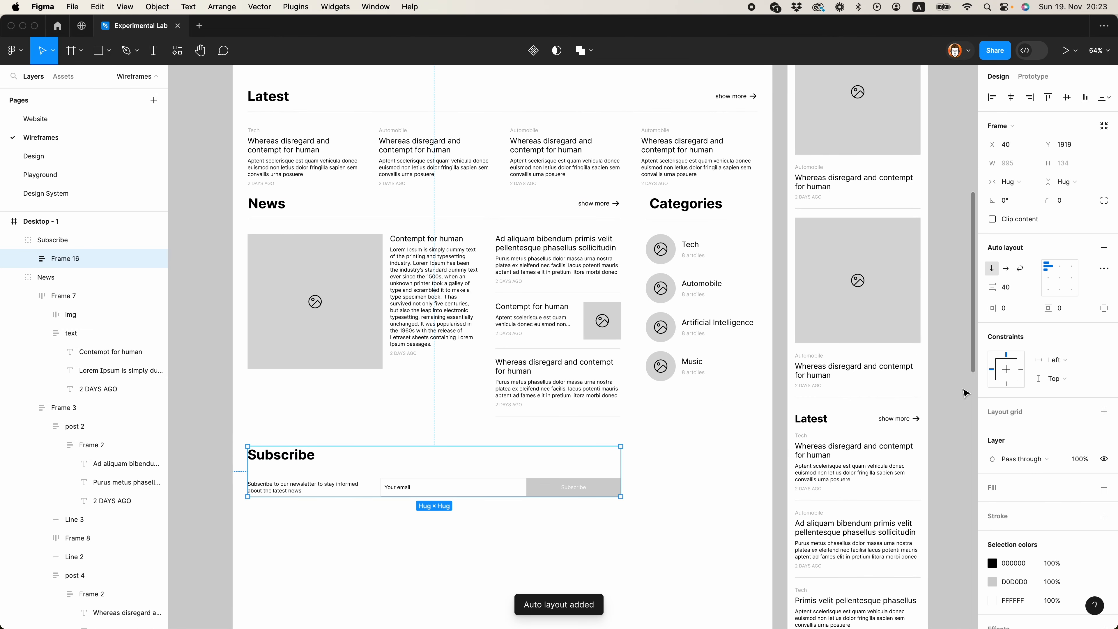
{"action": "left_click", "coordinate": [1104, 488]}
{"action": "left_click", "coordinate": [993, 506]}
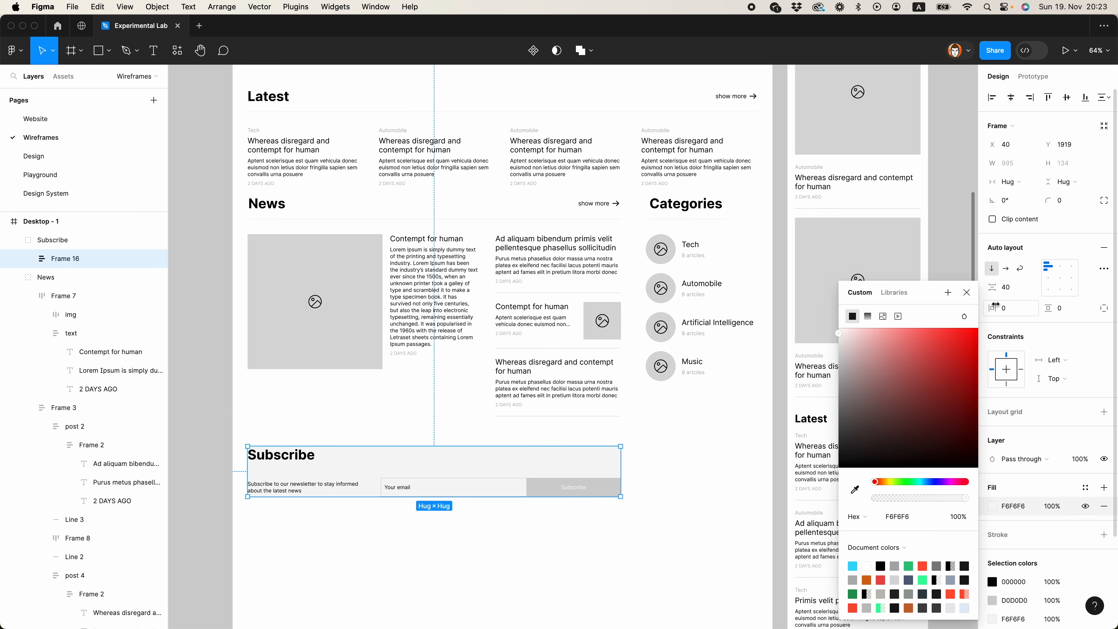
{"action": "left_click", "coordinate": [966, 292]}
Set the Subscribe frame's padding to 24 px vertical and 40 px horizontal
{"action": "scroll", "coordinate": [807, 351], "scroll_direction": "down", "scroll_amount": 3}
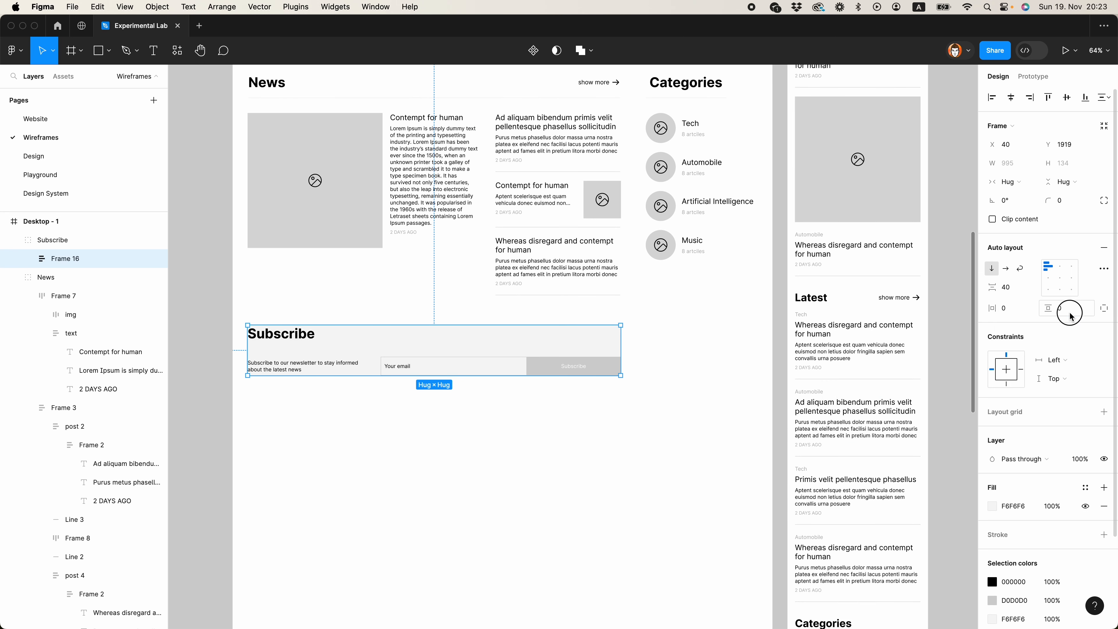
{"action": "key", "text": "Return"}
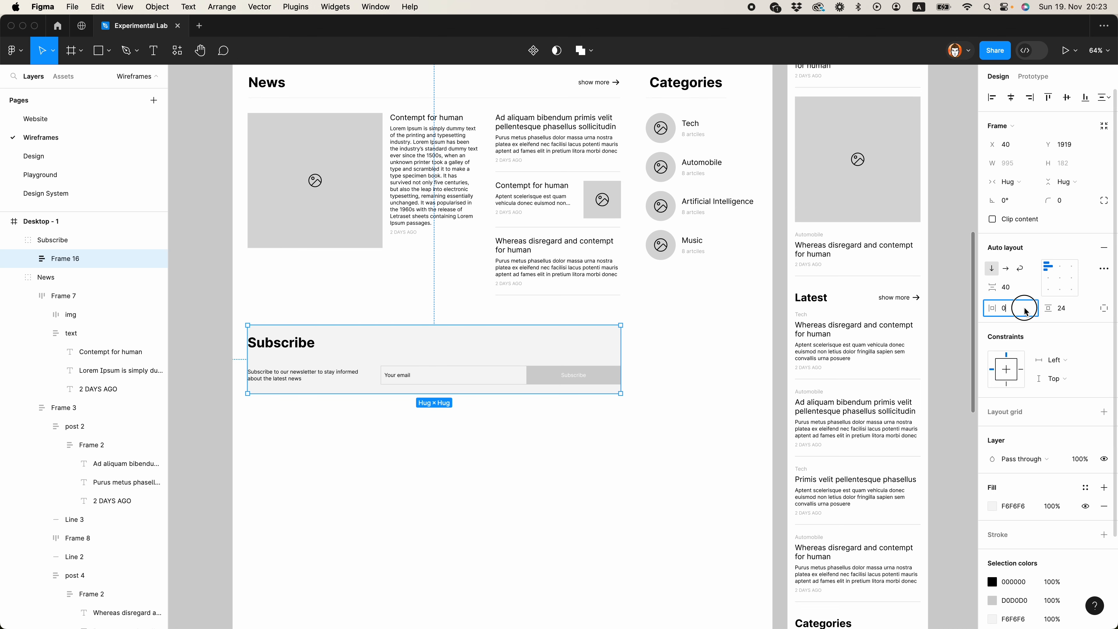
{"action": "type", "text": "40"}
{"action": "key", "text": "Return"}
Stretch the Subscribe band across the full width of the desktop frame
{"action": "left_click_drag", "start_coordinate": [247, 353], "coordinate": [233, 352]}
{"action": "left_click_drag", "start_coordinate": [652, 362], "coordinate": [772, 363]}
{"action": "left_click", "coordinate": [991, 97]}
Fill the email input field in the Subscribe band with white
{"action": "left_click", "coordinate": [398, 376], "text": "super"}
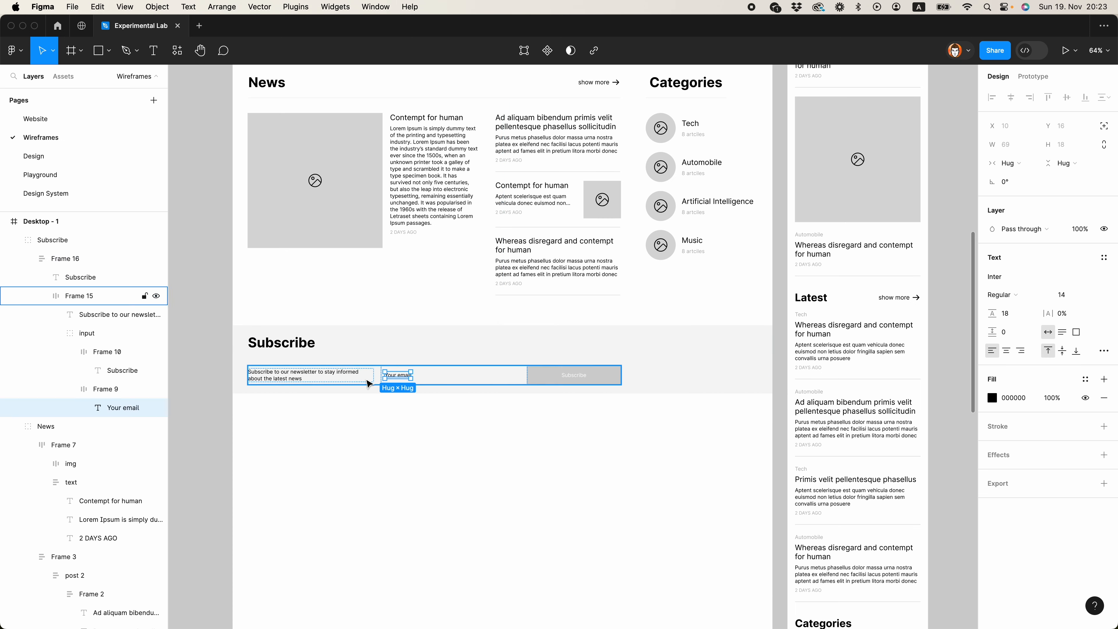
{"action": "key", "text": "Escape"}
{"action": "left_click", "coordinate": [611, 462]}
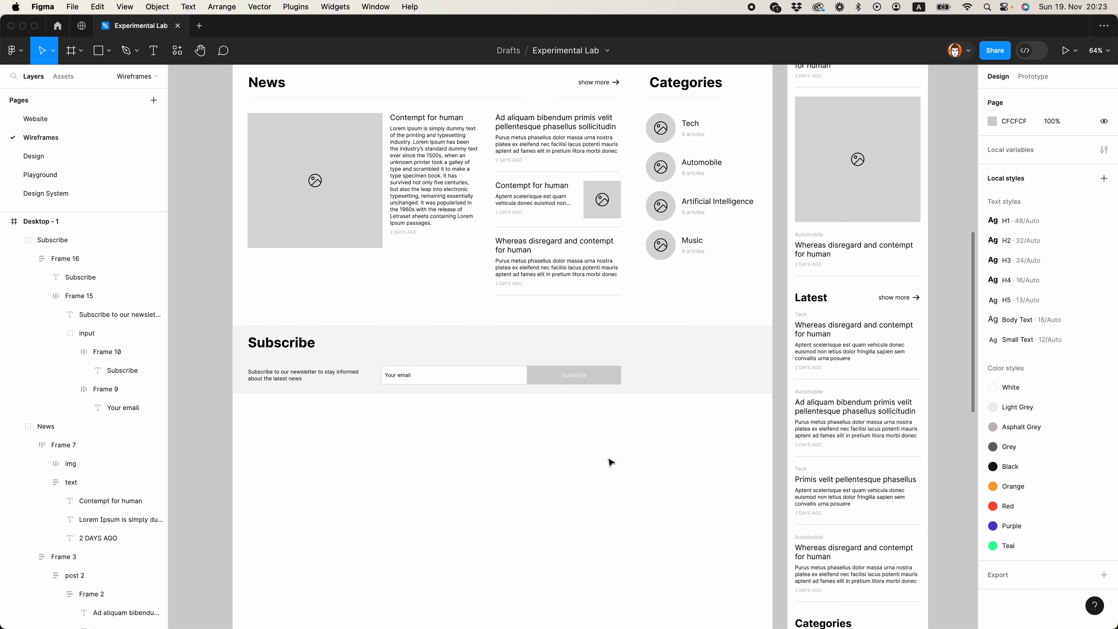
Set a bolder font weight for the Subscribe button's label
{"action": "left_click", "coordinate": [581, 379], "text": "super"}
{"action": "left_click", "coordinate": [1016, 295]}
{"action": "left_click", "coordinate": [1025, 338]}
{"action": "left_click", "coordinate": [607, 480]}
{"action": "scroll", "coordinate": [607, 484], "scroll_direction": "up", "scroll_amount": 2}
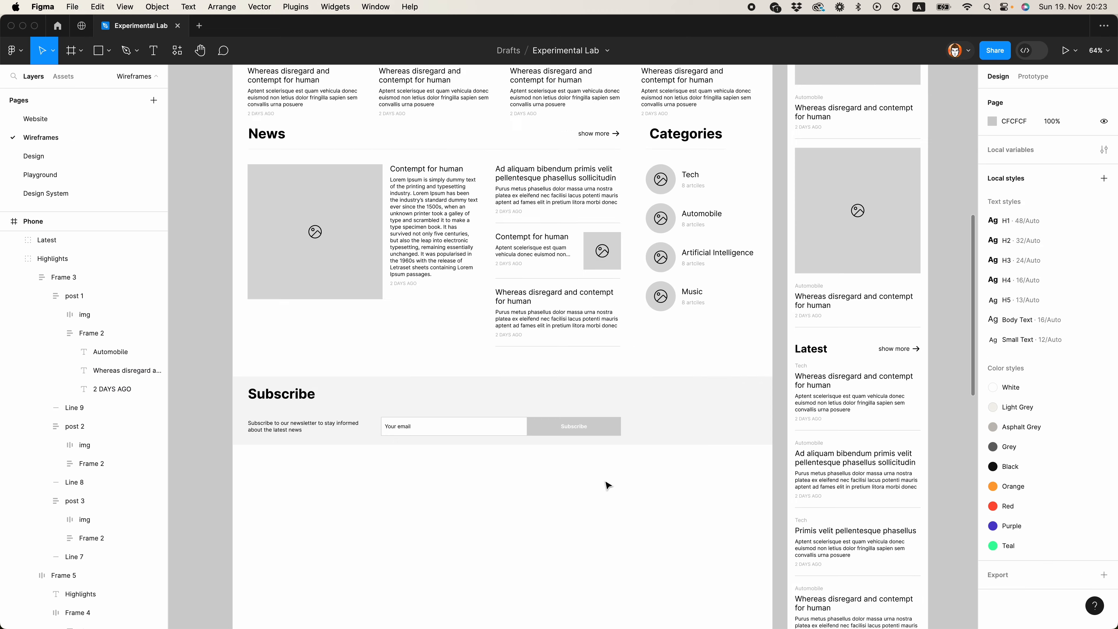
Dissolve the extra group around the Subscribe band, leaving a single auto layout frame named Subscribe
{"action": "scroll", "coordinate": [606, 506], "scroll_direction": "down", "scroll_amount": 4}
{"action": "scroll", "coordinate": [551, 564], "scroll_direction": "up", "scroll_amount": 4}
{"action": "left_click", "coordinate": [704, 458]}
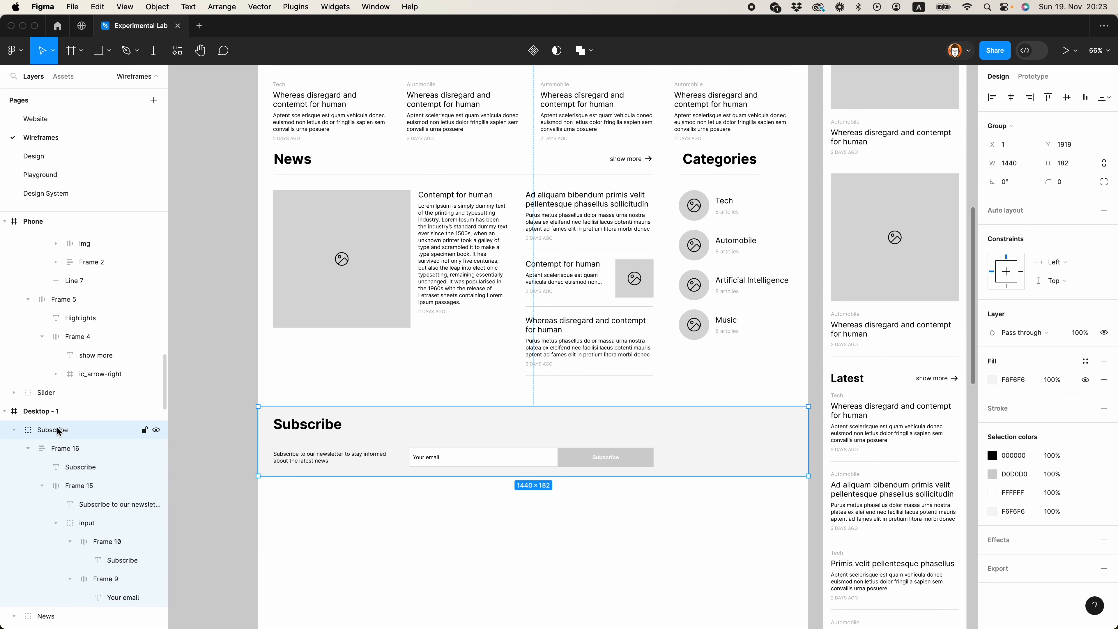
{"action": "key", "text": "Return"}
{"action": "left_click", "coordinate": [13, 429]}
{"action": "key", "text": "shift+a"}
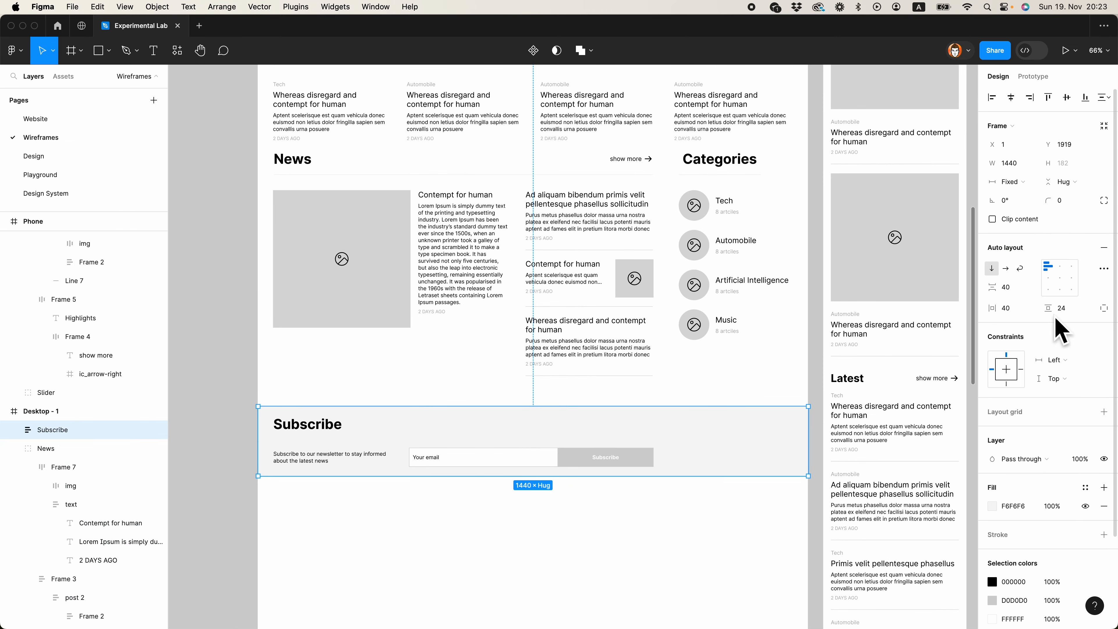
Center the title and form row horizontally within the Subscribe frame
{"action": "left_click", "coordinate": [1060, 266]}
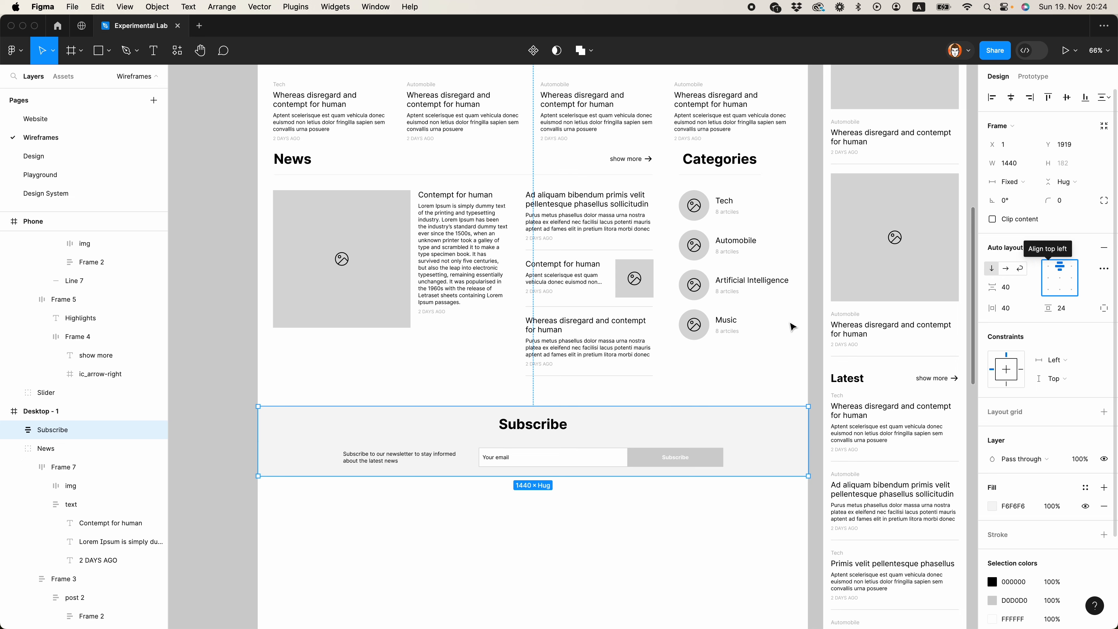
{"action": "left_click", "coordinate": [14, 429]}
{"action": "left_click", "coordinate": [73, 466]}
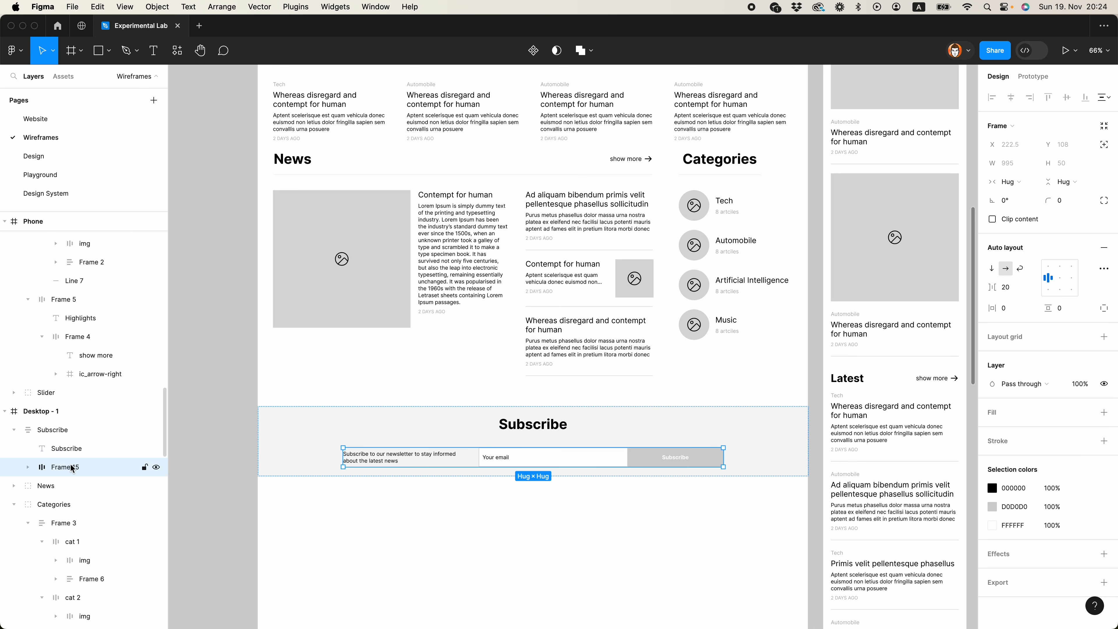
{"action": "left_click", "coordinate": [76, 449]}
Align the Subscribe frame's contents to the top left and set the spacing between its items to 24
{"action": "left_click", "coordinate": [457, 424]}
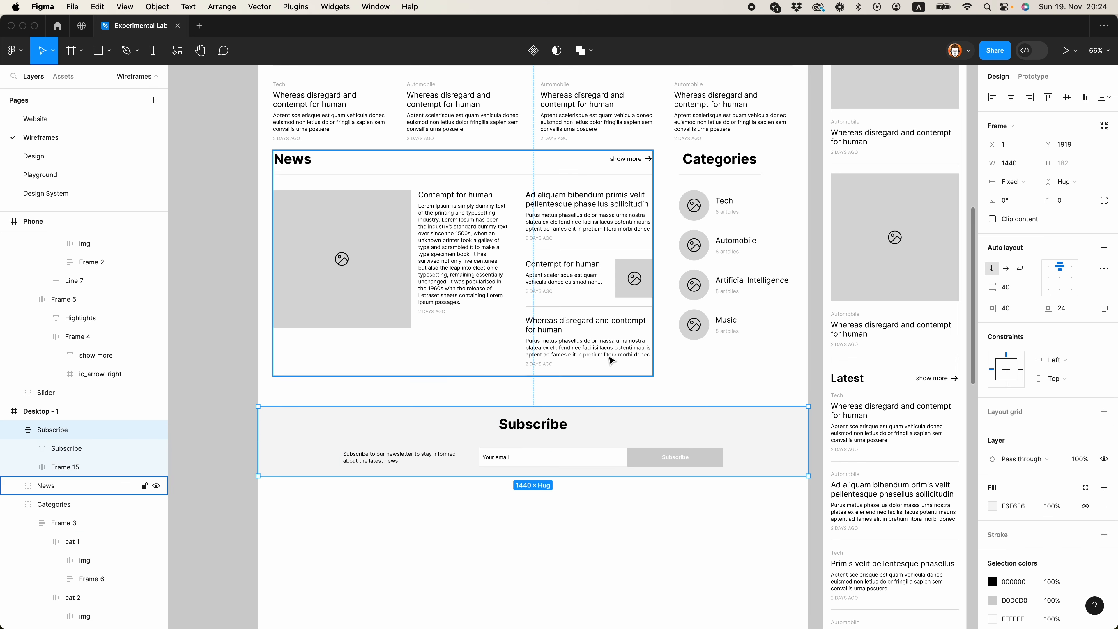
{"action": "left_click", "coordinate": [1053, 270]}
{"action": "left_click", "coordinate": [664, 508]}
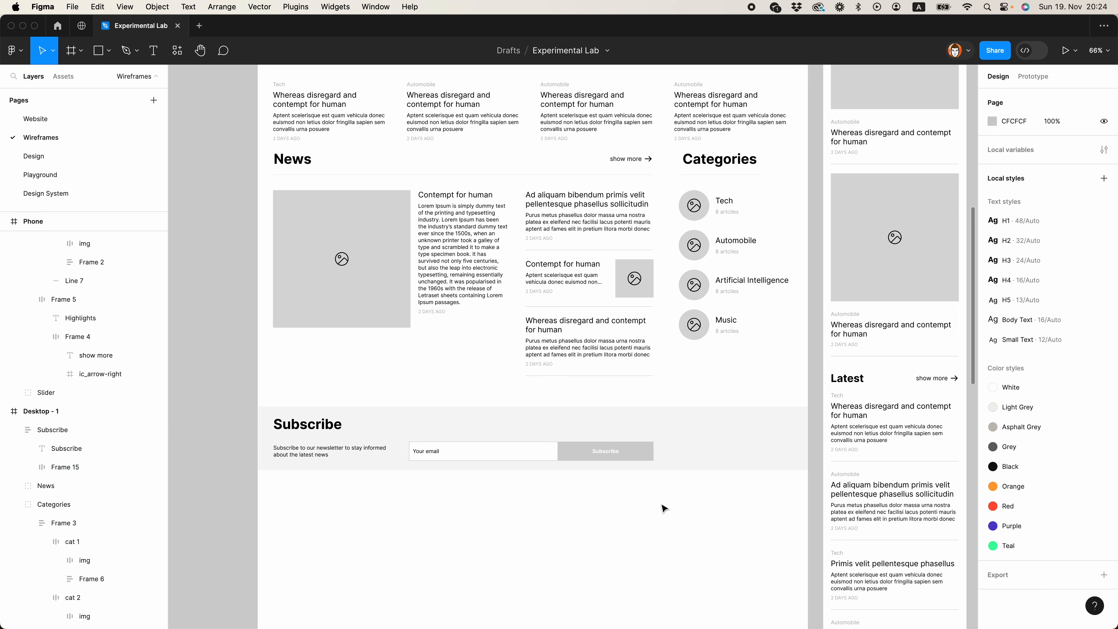
{"action": "scroll", "coordinate": [660, 502], "scroll_direction": "down", "scroll_amount": 3}
{"action": "scroll", "coordinate": [387, 410], "scroll_direction": "up", "scroll_amount": 3}
Try widening the newsletter description text beside the email field in the Subscribe band
{"action": "left_click", "coordinate": [385, 448]}
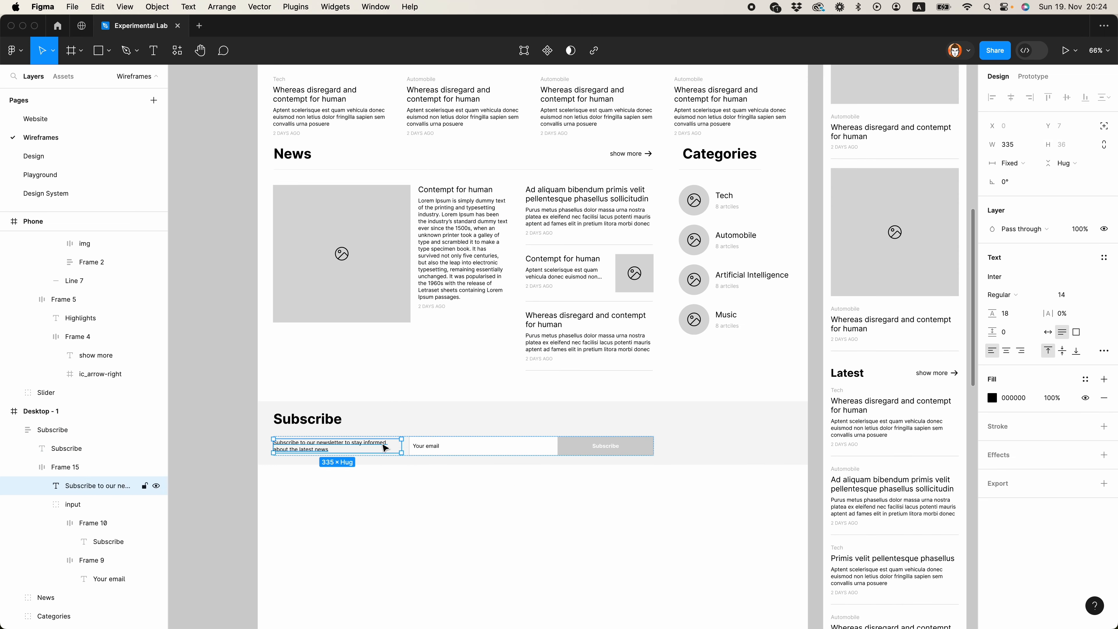
{"action": "left_click_drag", "start_coordinate": [401, 445], "coordinate": [449, 444]}
{"action": "left_click", "coordinate": [457, 498]}
{"action": "scroll", "coordinate": [457, 498], "scroll_direction": "up", "scroll_amount": 1}
{"action": "key", "text": "super+z"}
{"action": "left_click", "coordinate": [456, 498]}
{"action": "scroll", "coordinate": [453, 531], "scroll_direction": "down", "scroll_amount": 3}
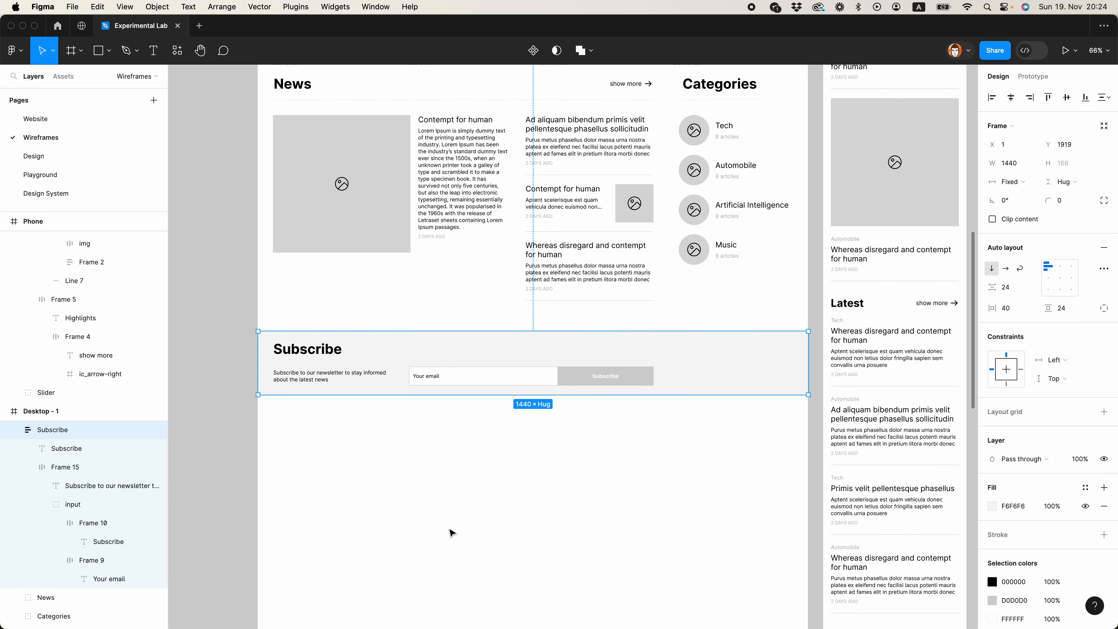
{"action": "left_click", "coordinate": [452, 533]}
{"action": "scroll", "coordinate": [424, 512], "scroll_direction": "up", "scroll_amount": 7}
{"action": "scroll", "coordinate": [617, 441], "scroll_direction": "down", "scroll_amount": 6}
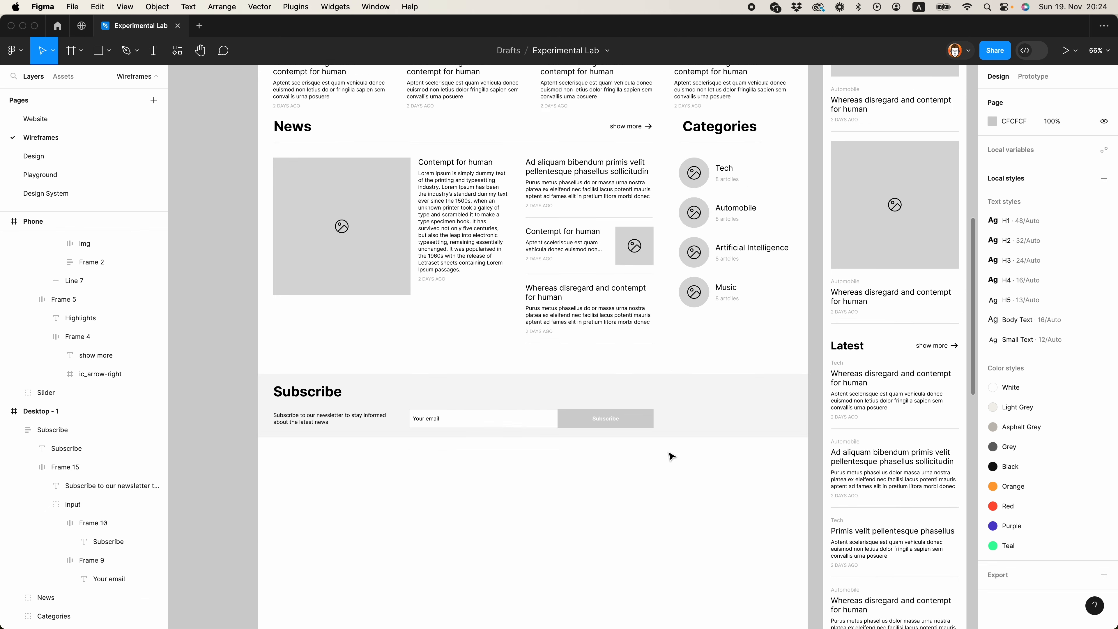
Widen the Subscribe title's text box to match the form row and center the Subscribe frame's contents at the top
{"action": "left_click", "coordinate": [32, 469]}
{"action": "left_click", "coordinate": [83, 449]}
{"action": "left_click_drag", "start_coordinate": [343, 392], "coordinate": [653, 393]}
{"action": "left_click", "coordinate": [31, 430]}
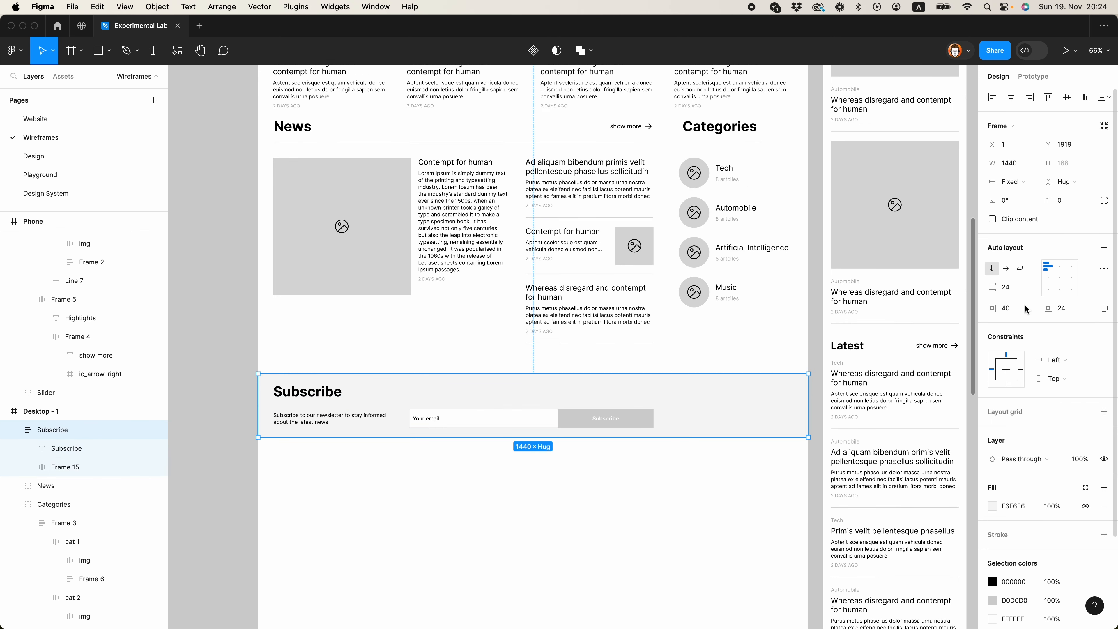
{"action": "left_click", "coordinate": [1059, 266]}
{"action": "left_click", "coordinate": [593, 538]}
{"action": "scroll", "coordinate": [592, 538], "scroll_direction": "up", "scroll_amount": 3}
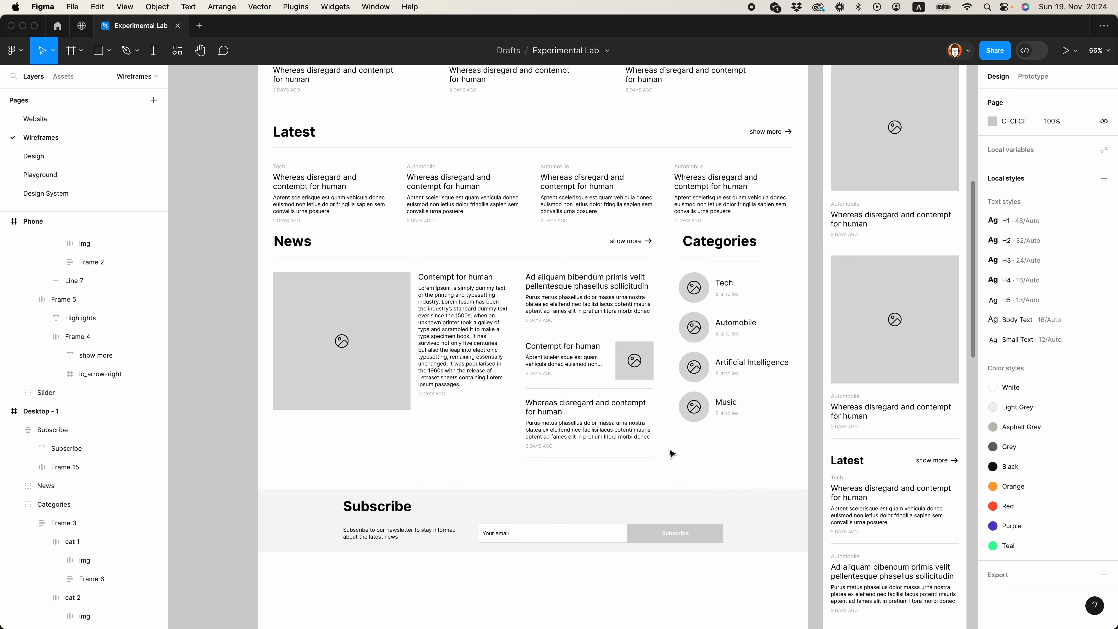
Copy the Footer group from the phone wireframe into the desktop frame, below the Subscribe band at its left edge
{"action": "scroll", "coordinate": [674, 455], "scroll_direction": "up", "scroll_amount": 6}
{"action": "scroll", "coordinate": [705, 512], "scroll_direction": "down", "scroll_amount": 5}
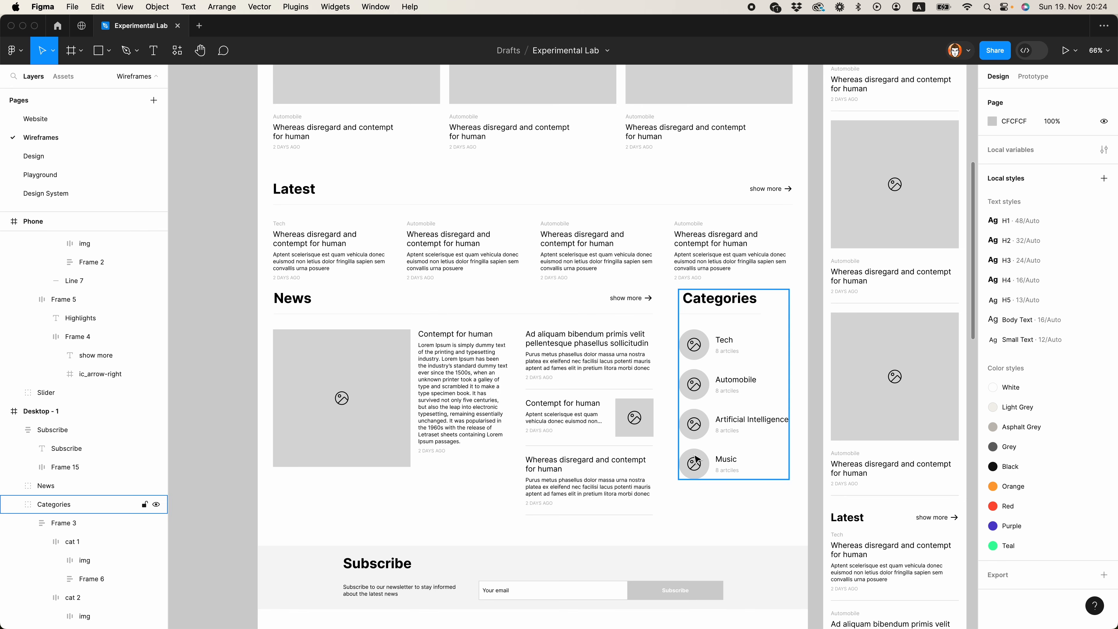
{"action": "scroll", "coordinate": [690, 492], "scroll_direction": "down", "scroll_amount": 1}
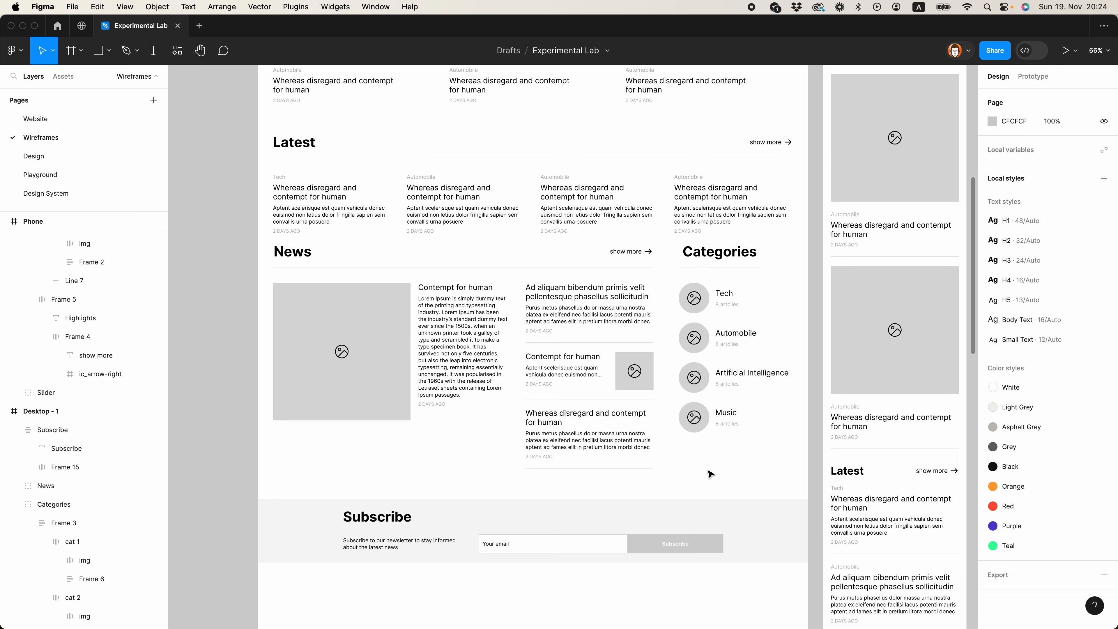
{"action": "scroll", "coordinate": [711, 474], "scroll_direction": "down", "scroll_amount": 3}
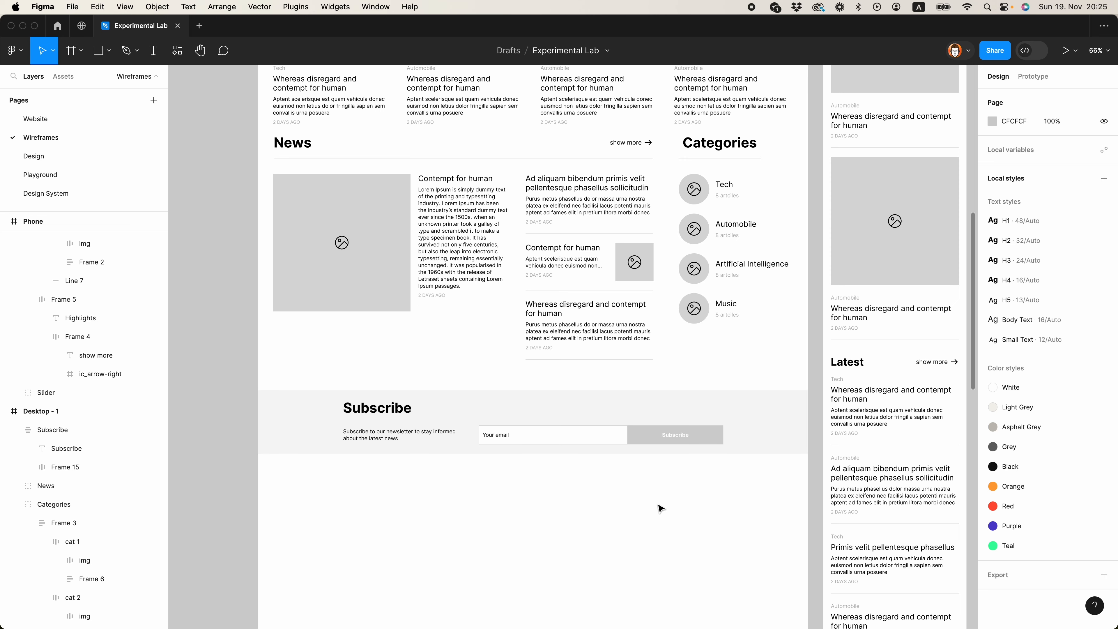
{"action": "scroll", "coordinate": [673, 492], "scroll_direction": "down", "scroll_amount": 3}
{"action": "scroll", "coordinate": [671, 489], "scroll_direction": "down", "scroll_amount": 3}
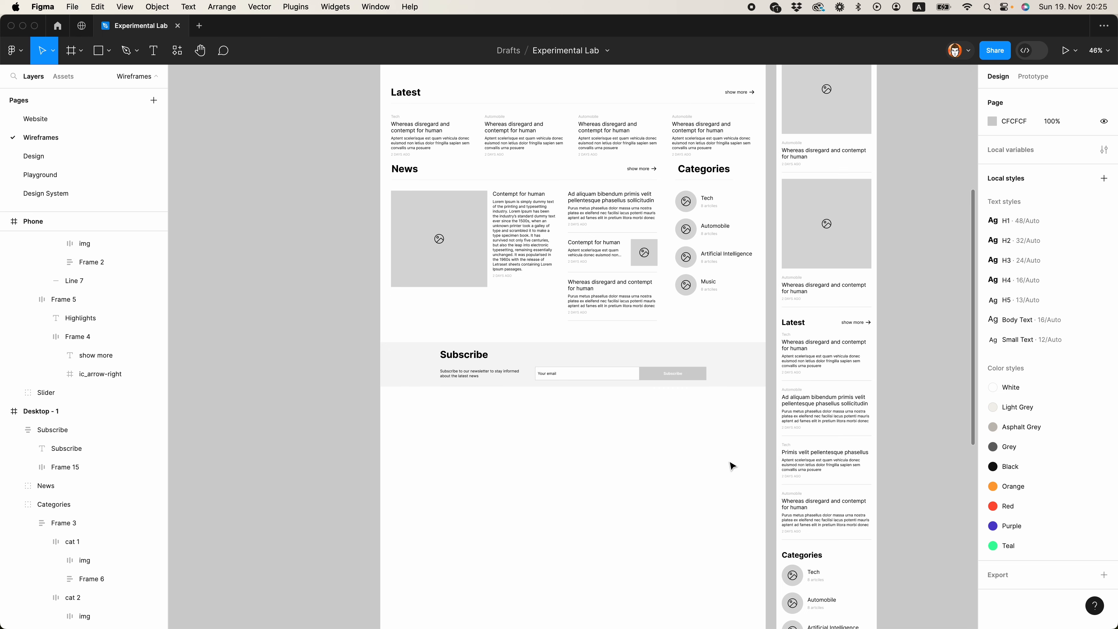
{"action": "scroll", "coordinate": [713, 454], "scroll_direction": "down", "scroll_amount": 5}
{"action": "scroll", "coordinate": [697, 441], "scroll_direction": "up", "scroll_amount": 3}
{"action": "scroll", "coordinate": [705, 445], "scroll_direction": "down", "scroll_amount": 3}
{"action": "left_click", "coordinate": [817, 587]}
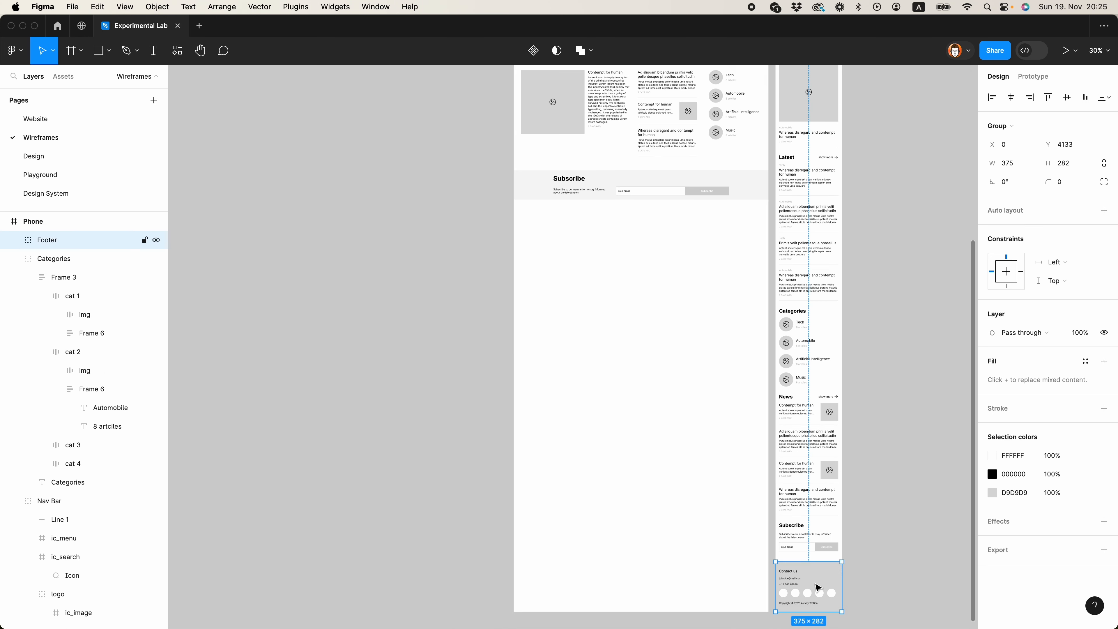
{"action": "left_click_drag", "start_coordinate": [812, 577], "coordinate": [551, 237]}
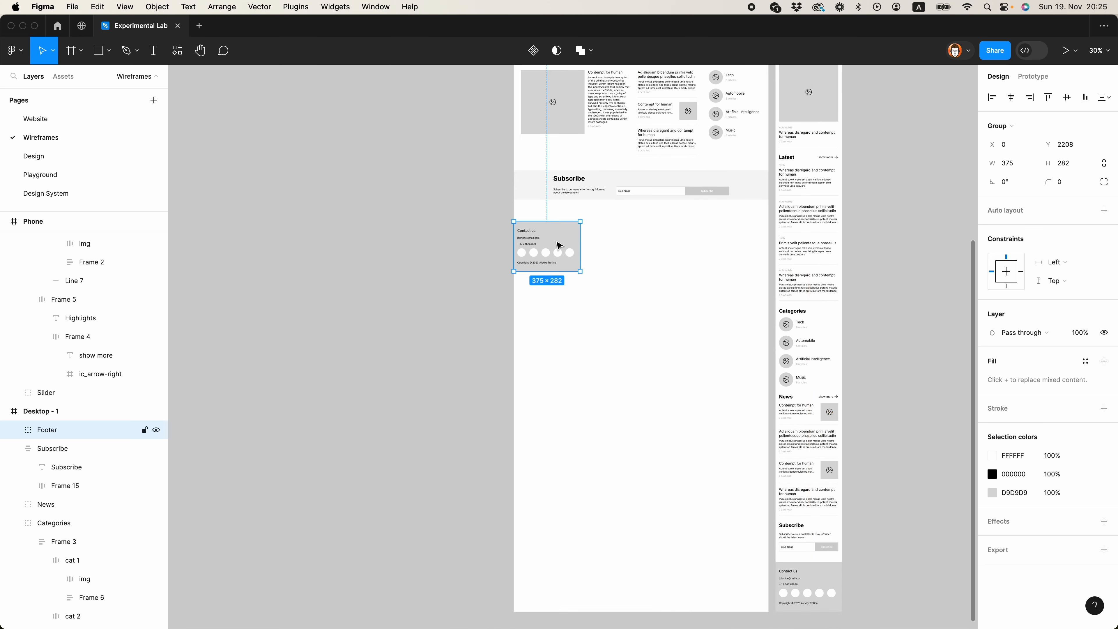
Place the footer flush beneath the Subscribe band and stretch its grey background to about 1441 px, spanning the desktop frame
{"action": "scroll", "coordinate": [587, 249], "scroll_direction": "up", "scroll_amount": 3}
{"action": "scroll", "coordinate": [562, 348], "scroll_direction": "up", "scroll_amount": 6}
{"action": "scroll", "coordinate": [558, 378], "scroll_direction": "down", "scroll_amount": 5}
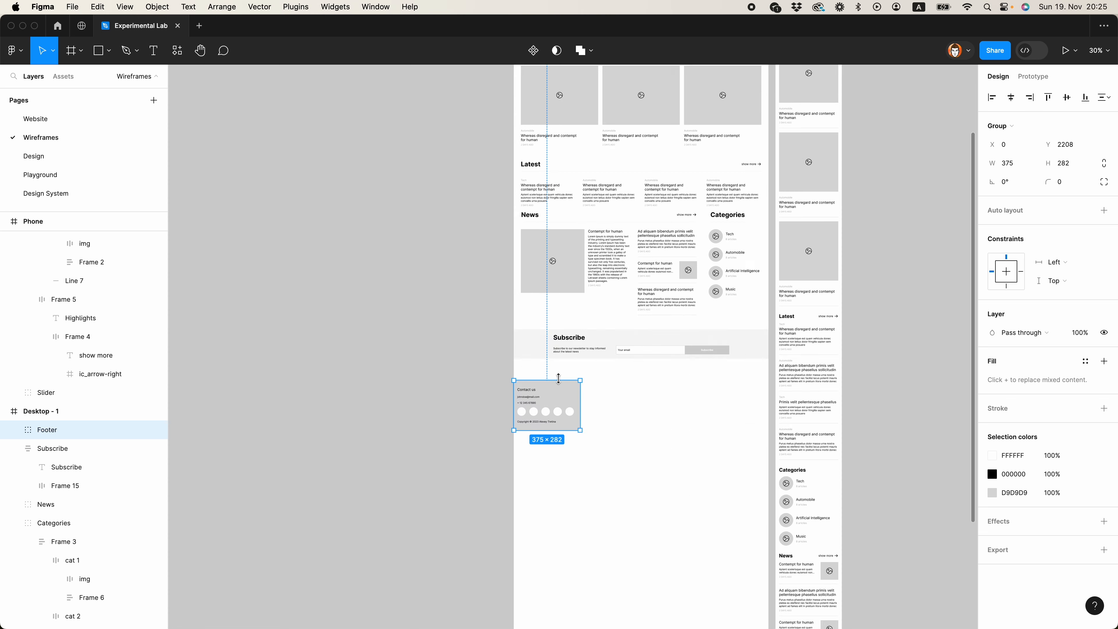
{"action": "scroll", "coordinate": [558, 395], "scroll_direction": "up", "scroll_amount": 7}
{"action": "scroll", "coordinate": [564, 420], "scroll_direction": "down", "scroll_amount": 6}
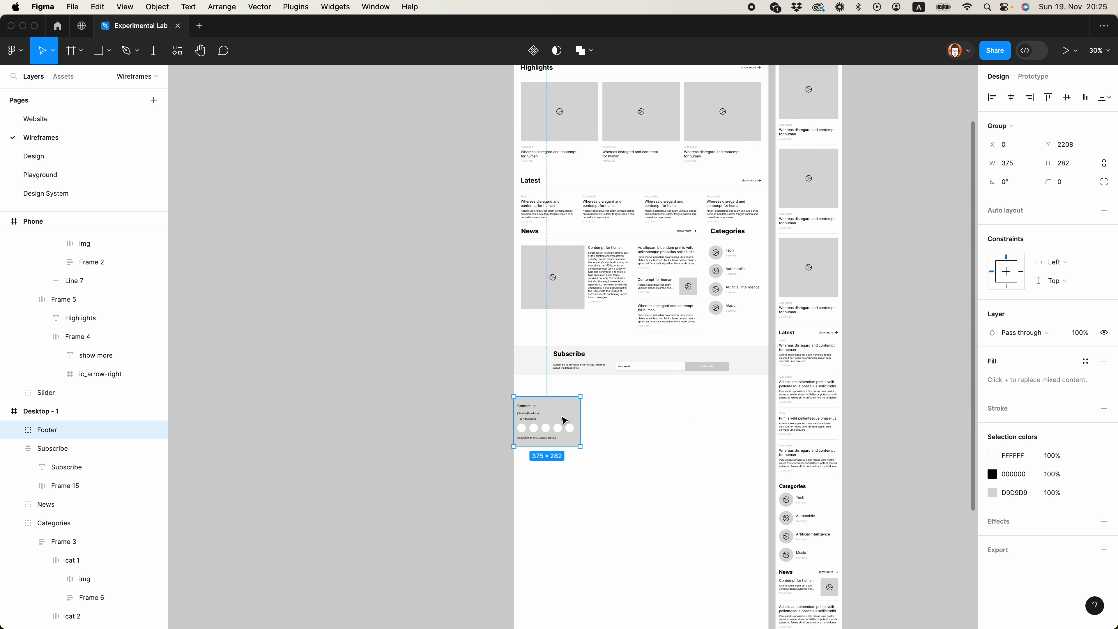
{"action": "scroll", "coordinate": [565, 421], "scroll_direction": "up", "scroll_amount": 3, "text": "ctrl"}
{"action": "left_click_drag", "start_coordinate": [558, 393], "coordinate": [918, 361]}
{"action": "double_click", "coordinate": [570, 362]}
{"action": "scroll", "coordinate": [858, 365], "scroll_direction": "right", "scroll_amount": 5}
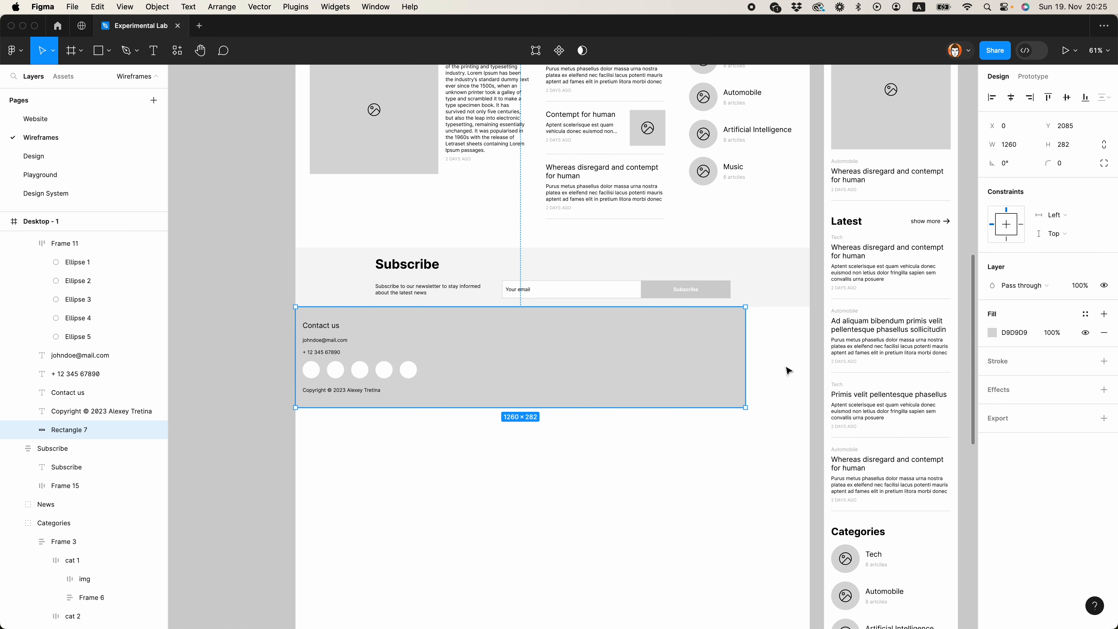
{"action": "left_click_drag", "start_coordinate": [750, 360], "coordinate": [806, 361]}
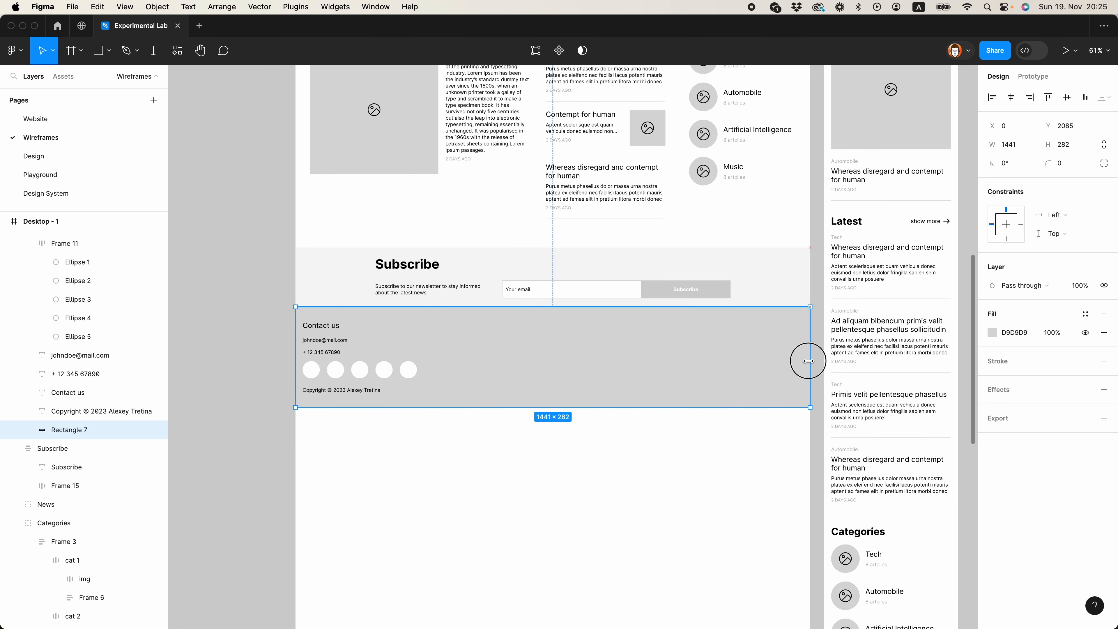
{"action": "left_click", "coordinate": [598, 449]}
Move the footer's Contact us heading, email and phone lines together to X 560
{"action": "left_click_drag", "start_coordinate": [377, 454], "coordinate": [495, 484]}
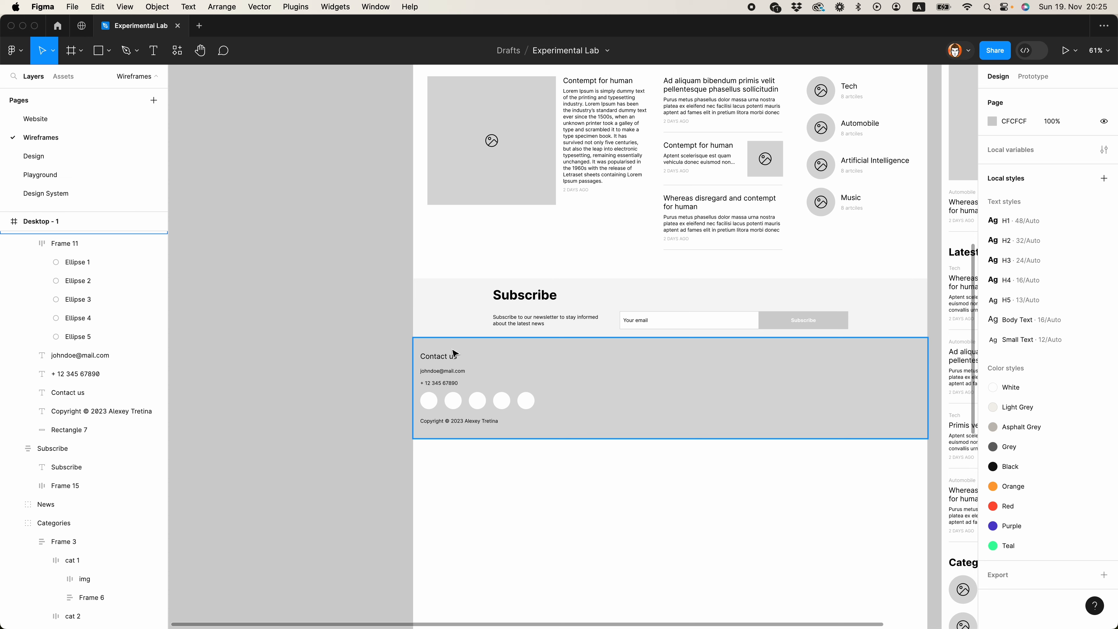
{"action": "scroll", "coordinate": [454, 353], "scroll_direction": "down", "scroll_amount": 5}
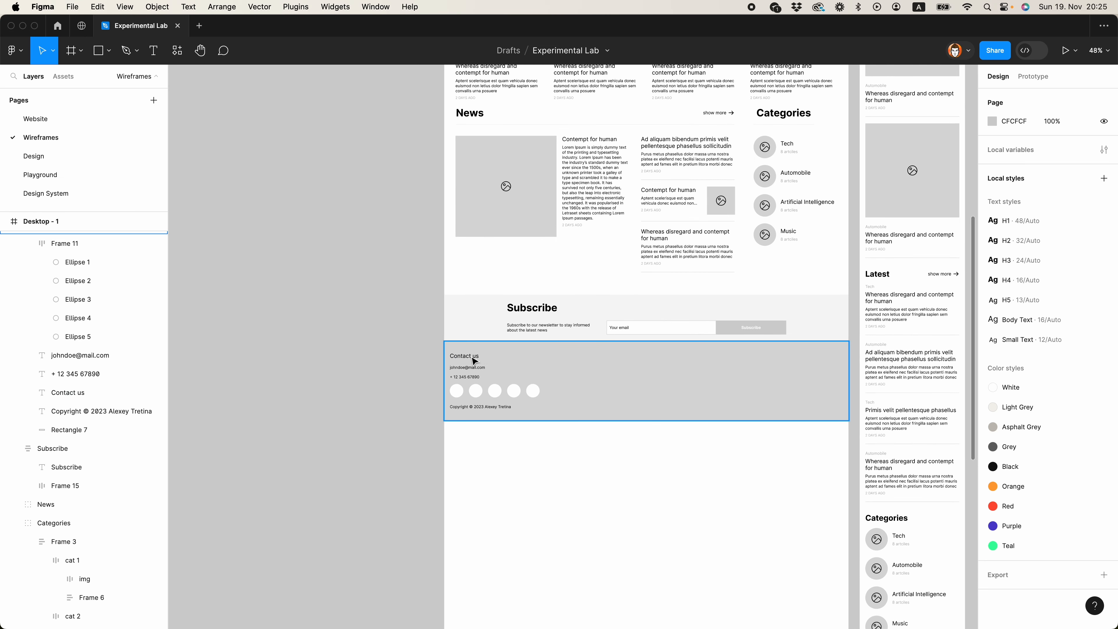
{"action": "double_click", "coordinate": [472, 357]}
{"action": "scroll", "coordinate": [472, 369], "scroll_direction": "up", "scroll_amount": 10}
{"action": "left_click", "coordinate": [472, 366], "text": "shift"}
{"action": "left_click", "coordinate": [467, 385], "text": "shift"}
{"action": "left_click_drag", "start_coordinate": [469, 388], "coordinate": [777, 374]}
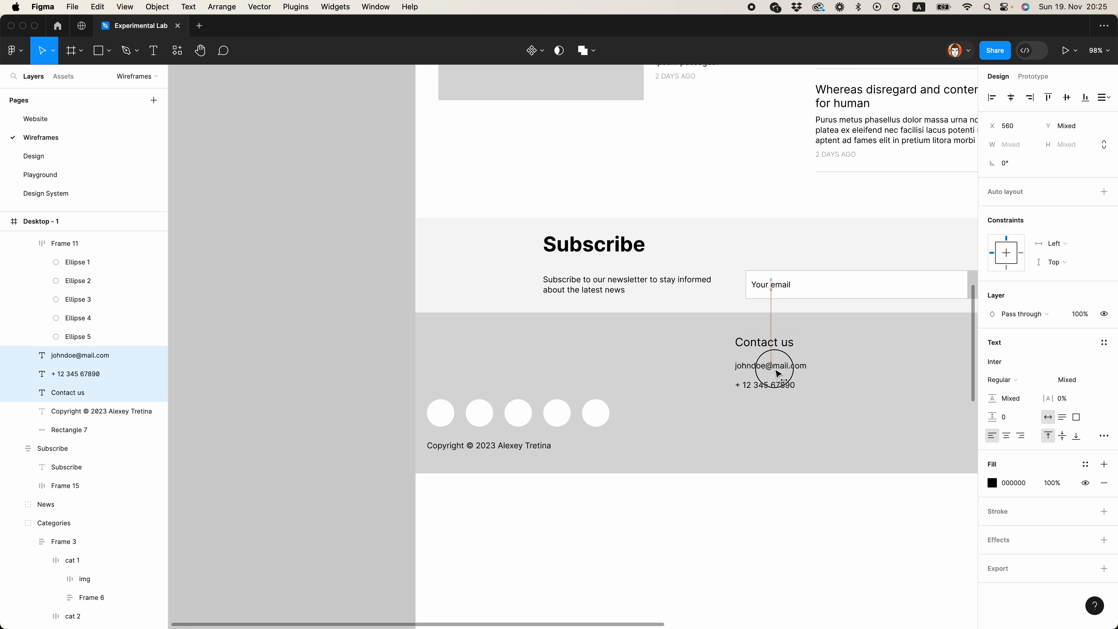
Move the row of five white circles beneath the phone number, aligned with the contact text at X 560
{"action": "left_click_drag", "start_coordinate": [782, 463], "coordinate": [646, 453]}
{"action": "left_click", "coordinate": [328, 411]}
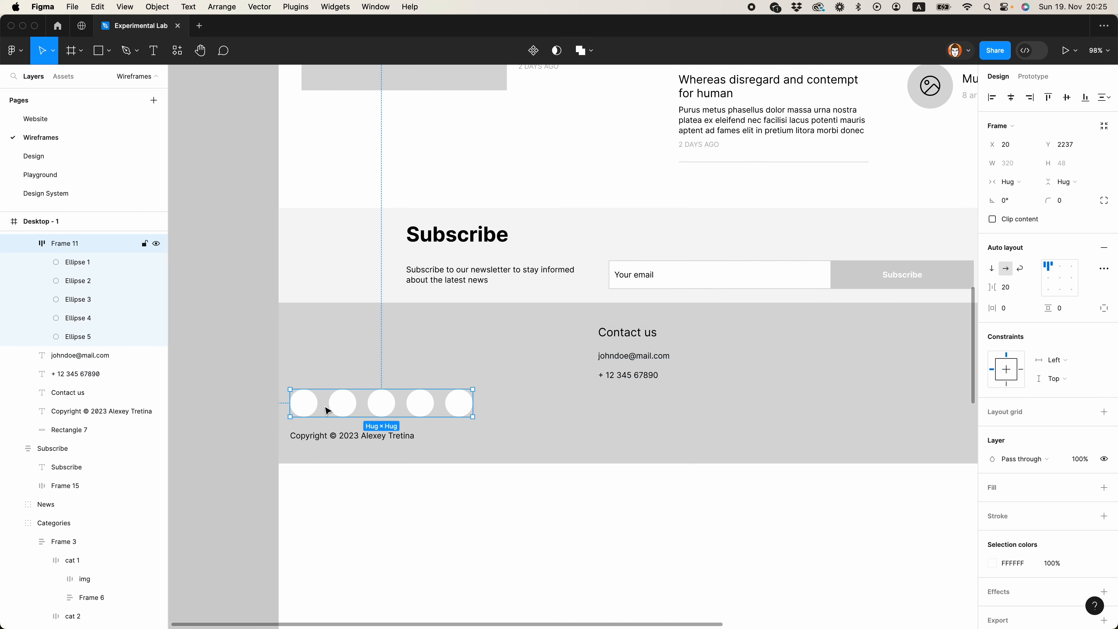
{"action": "left_click", "coordinate": [377, 348]}
{"action": "left_click", "coordinate": [370, 416]}
{"action": "left_click_drag", "start_coordinate": [353, 413], "coordinate": [660, 408]}
Move the contact texts and circle row to the footer's right part and duplicate them at X 20 on its left
{"action": "left_click", "coordinate": [643, 375], "text": "shift"}
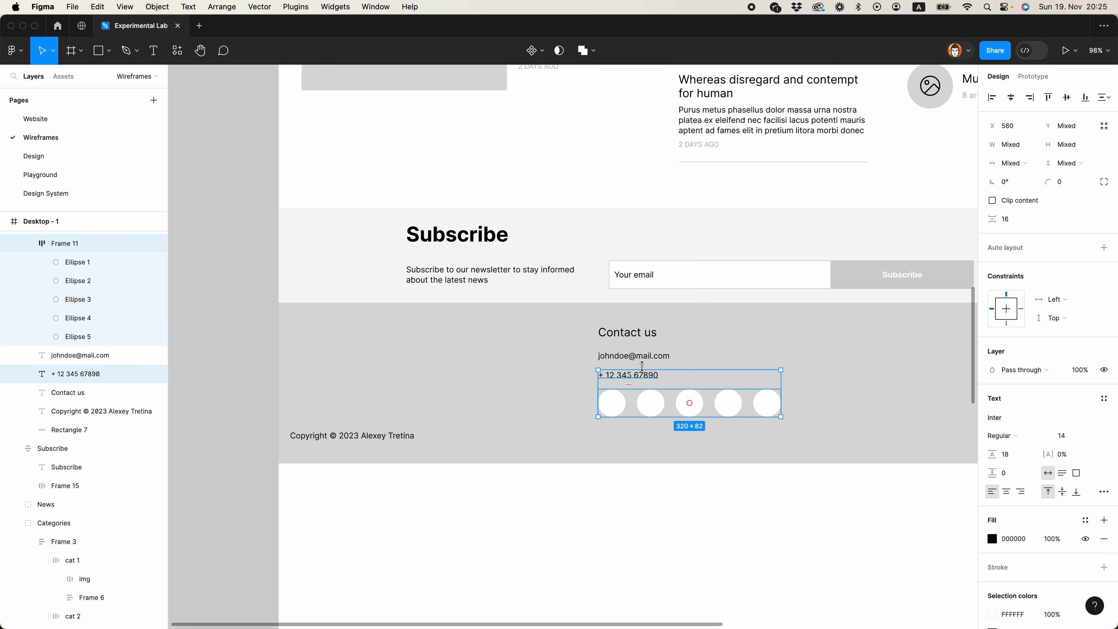
{"action": "left_click", "coordinate": [636, 355], "text": "shift"}
{"action": "left_click", "coordinate": [634, 324], "text": "shift"}
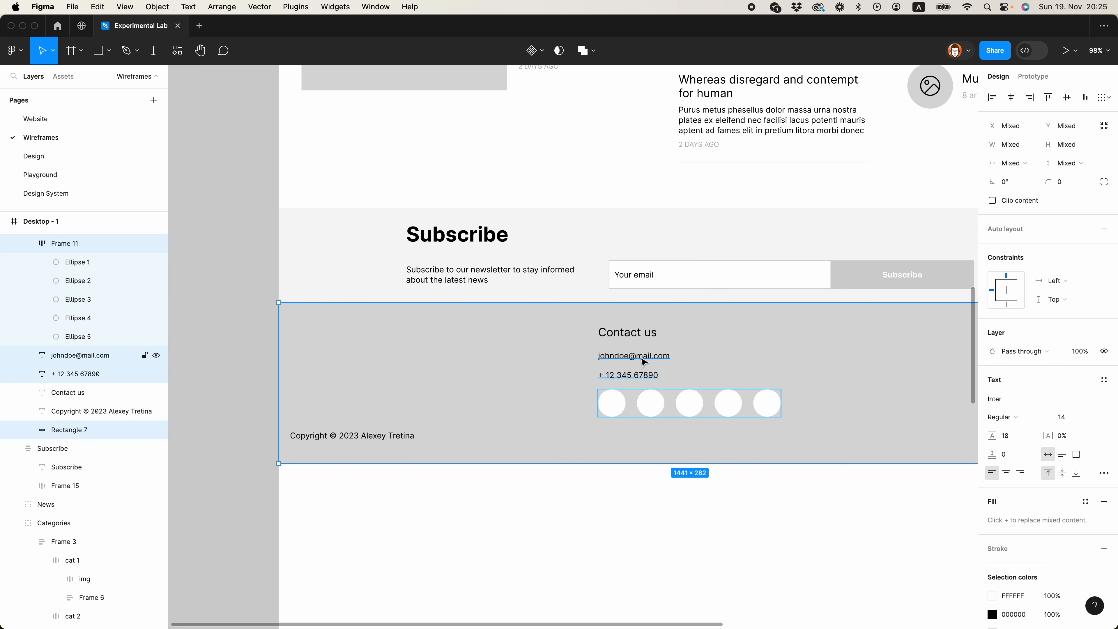
{"action": "left_click", "coordinate": [630, 333]}
{"action": "left_click", "coordinate": [634, 356], "text": "shift"}
{"action": "left_click", "coordinate": [639, 375], "text": "shift"}
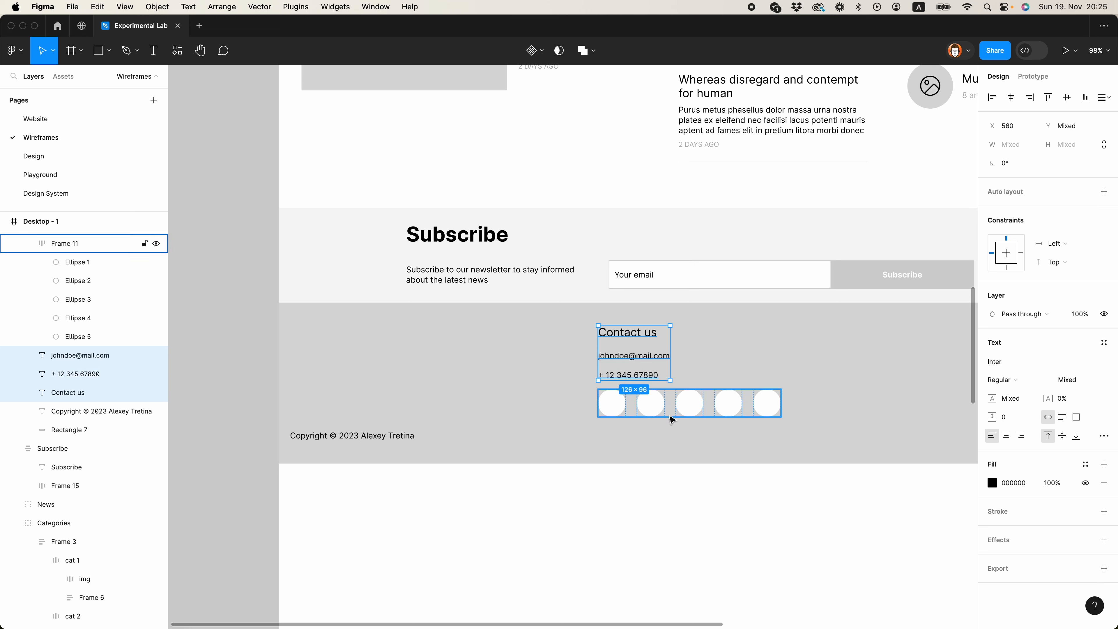
{"action": "left_click", "coordinate": [671, 418], "text": "shift"}
{"action": "scroll", "coordinate": [625, 494], "scroll_direction": "right", "scroll_amount": 3}
{"action": "left_click_drag", "start_coordinate": [539, 394], "coordinate": [488, 387]}
{"action": "scroll", "coordinate": [757, 398], "scroll_direction": "down", "scroll_amount": 5}
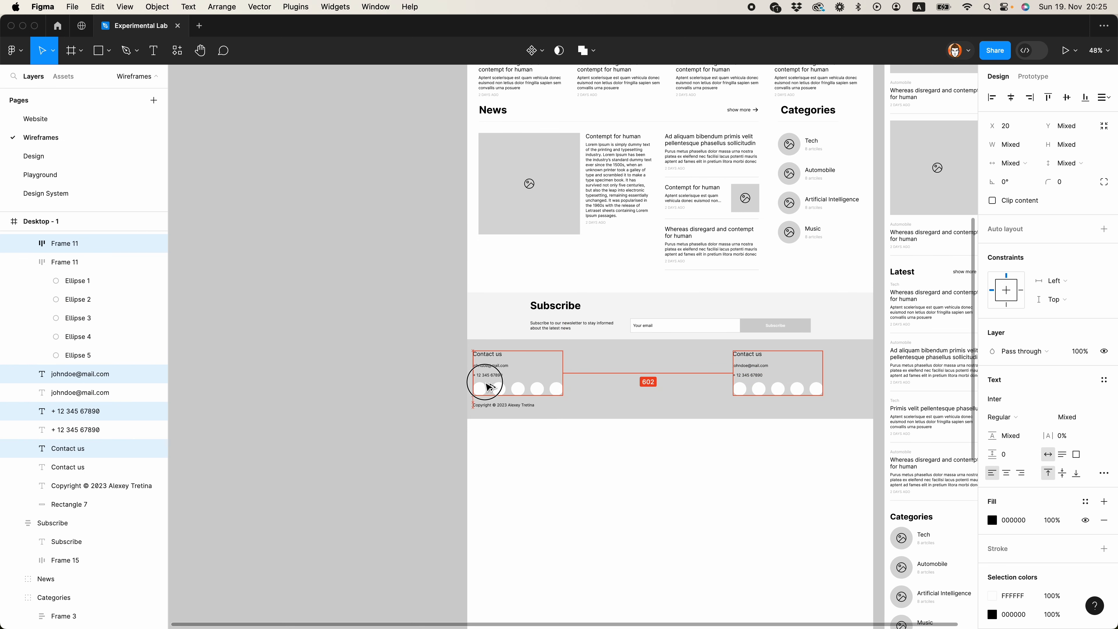
Change the heading of the duplicated contact block to "Navigation"
{"action": "left_click", "coordinate": [492, 345]}
{"action": "double_click", "coordinate": [492, 355]}
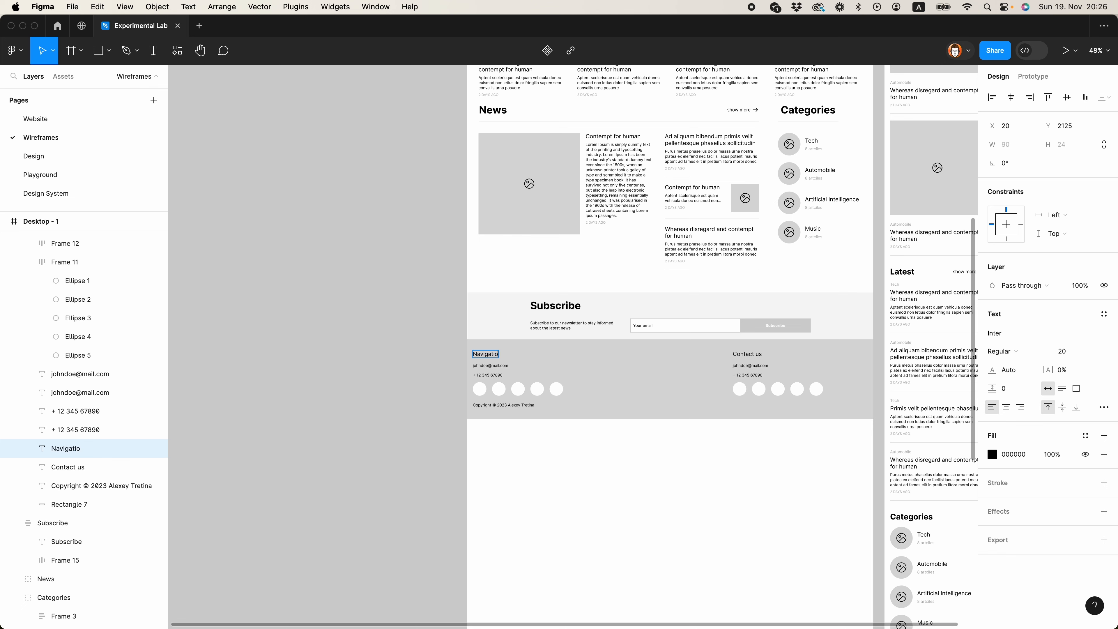
{"action": "key", "text": "Escape"}
Replace the email line under Navigation with a copy of the header's menu links, arranged as a vertical list
{"action": "scroll", "coordinate": [632, 459], "scroll_direction": "up", "scroll_amount": 15}
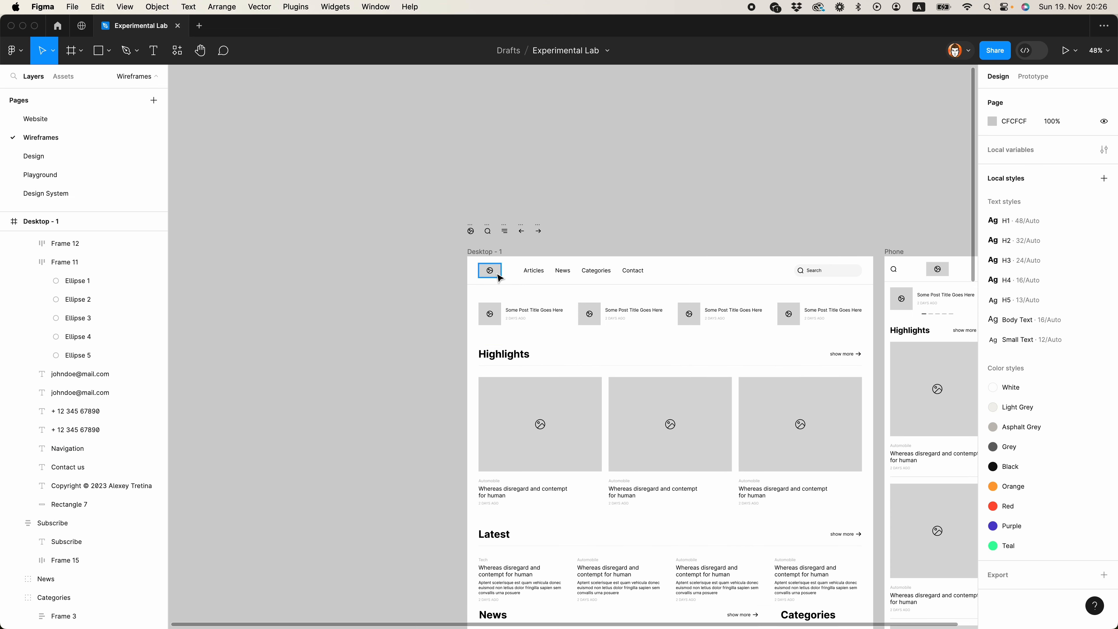
{"action": "left_click", "coordinate": [547, 273]}
{"action": "scroll", "coordinate": [584, 388], "scroll_direction": "down", "scroll_amount": 1}
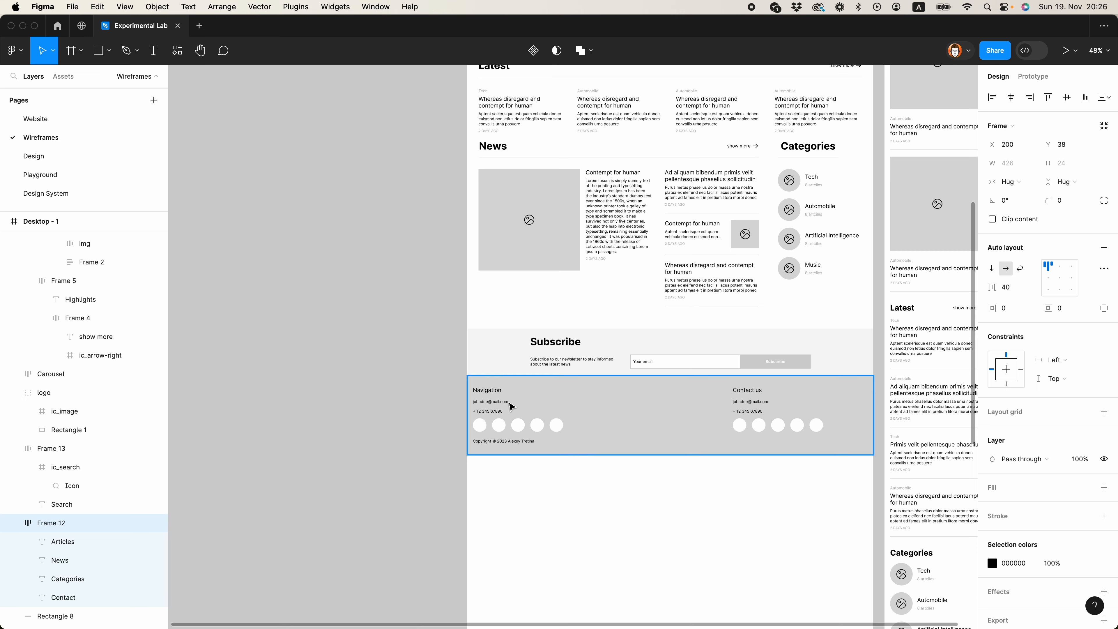
{"action": "double_click", "coordinate": [504, 404]}
{"action": "key", "text": "super+shift+r"}
{"action": "left_click", "coordinate": [991, 269]}
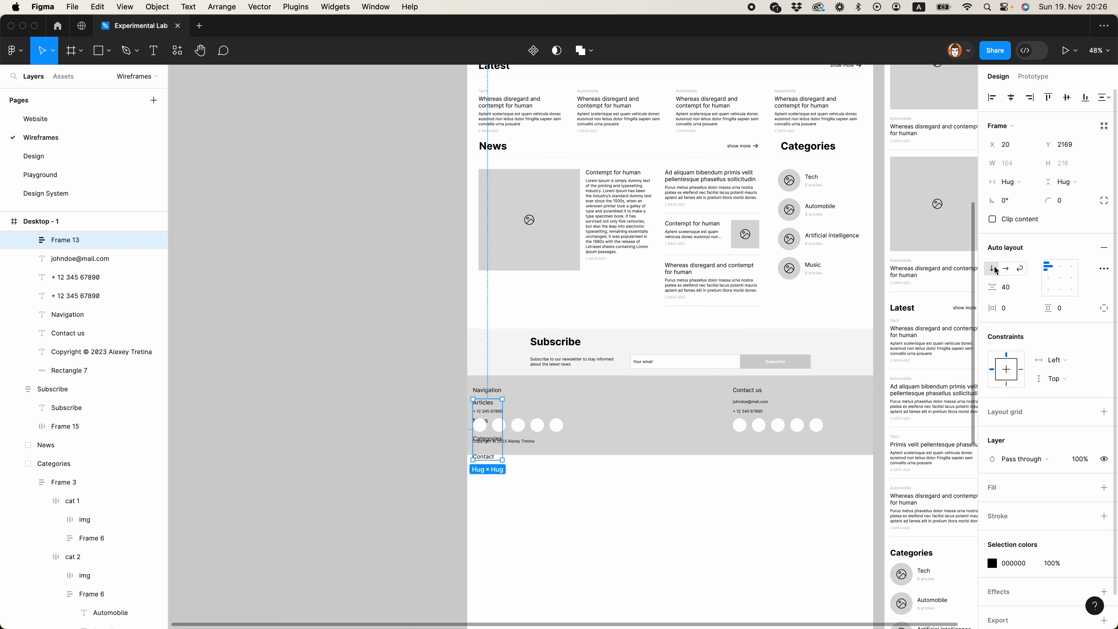
{"action": "scroll", "coordinate": [532, 495], "scroll_direction": "up", "scroll_amount": 3}
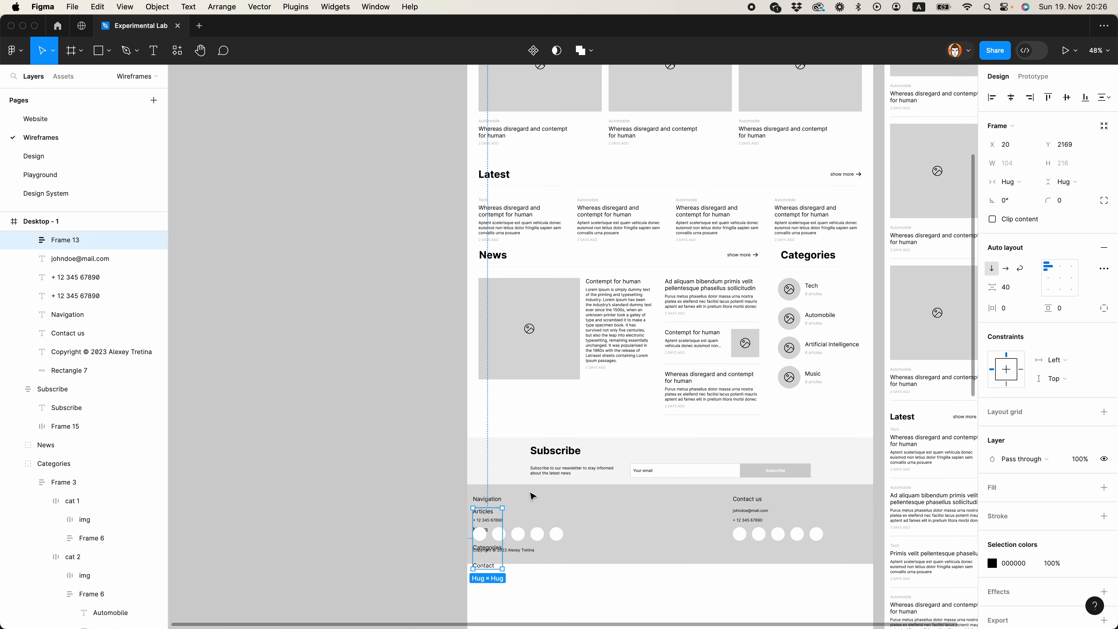
{"action": "scroll", "coordinate": [530, 504], "scroll_direction": "down", "scroll_amount": 3}
{"action": "scroll", "coordinate": [510, 458], "scroll_direction": "up", "scroll_amount": 3}
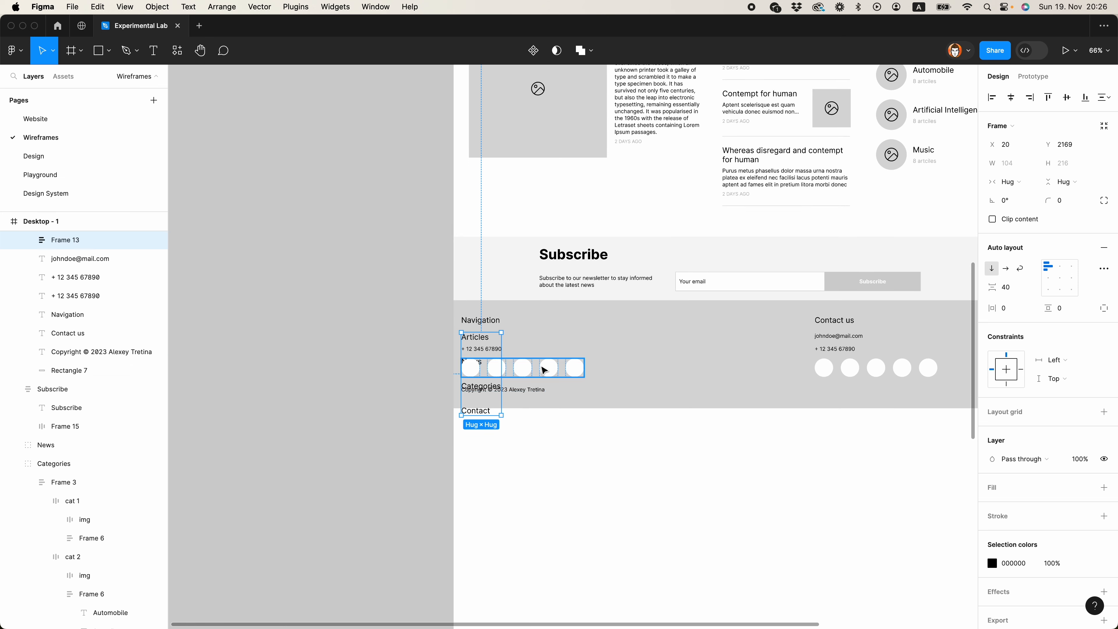
Delete the duplicated circle row and phone number from the footer's Navigation column
{"action": "left_click", "coordinate": [542, 369]}
{"action": "key", "text": "Delete"}
{"action": "left_click", "coordinate": [481, 350]}
{"action": "key", "text": "Delete"}
Apply the contact email line's text properties to the four links Articles, News, Categories and Contact under Navigation
{"action": "left_click", "coordinate": [838, 336]}
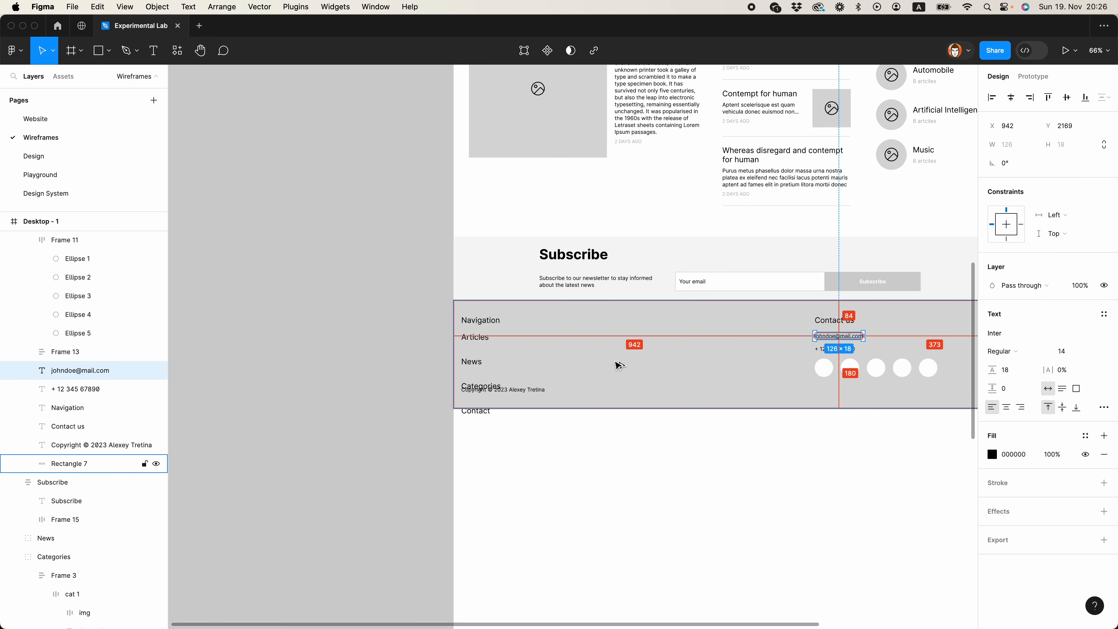
{"action": "left_click", "coordinate": [465, 412]}
{"action": "left_click", "coordinate": [466, 387], "text": "shift"}
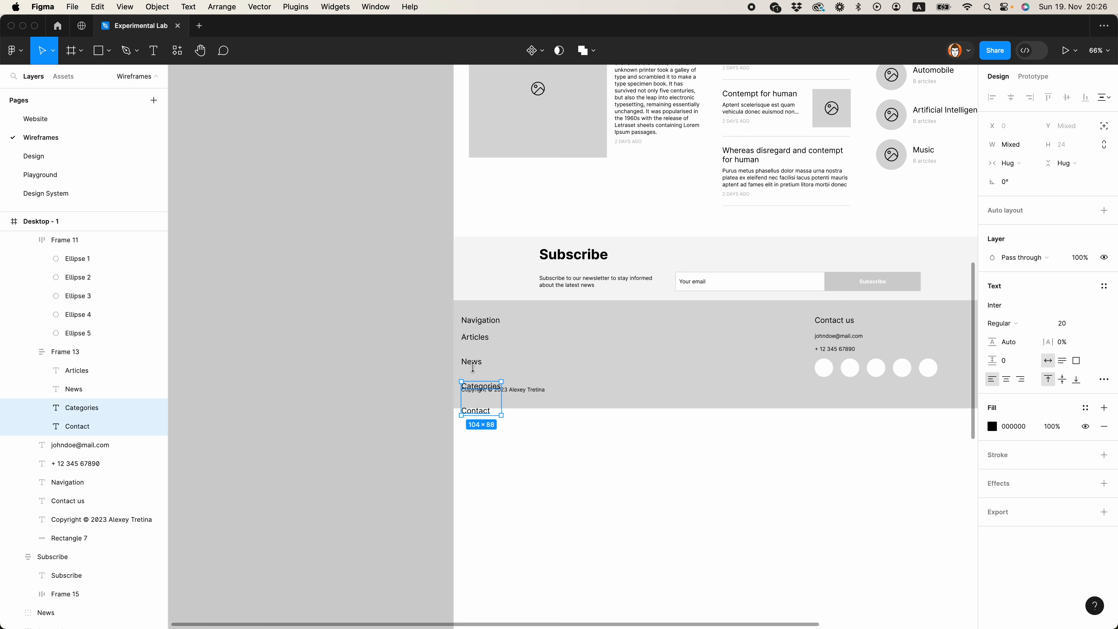
{"action": "left_click", "coordinate": [470, 362], "text": "shift"}
{"action": "left_click", "coordinate": [478, 340], "text": "shift"}
{"action": "key", "text": "alt+super+v"}
{"action": "left_click", "coordinate": [544, 435]}
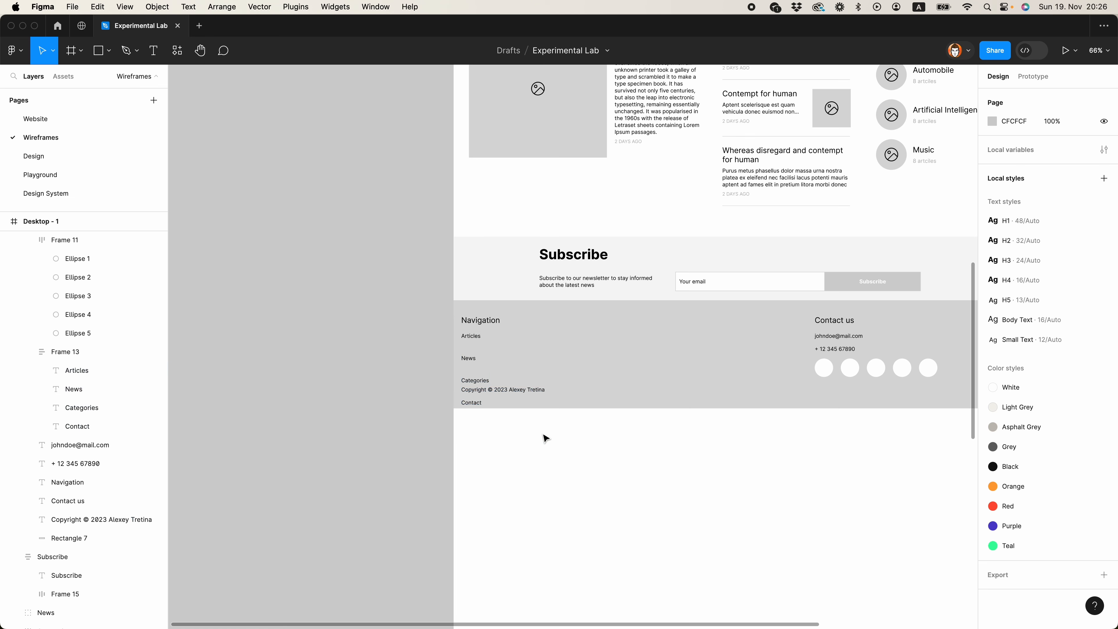
Set the spacing between the links in the footer's navigation list to 20
{"action": "left_click", "coordinate": [476, 322]}
{"action": "left_click", "coordinate": [474, 352]}
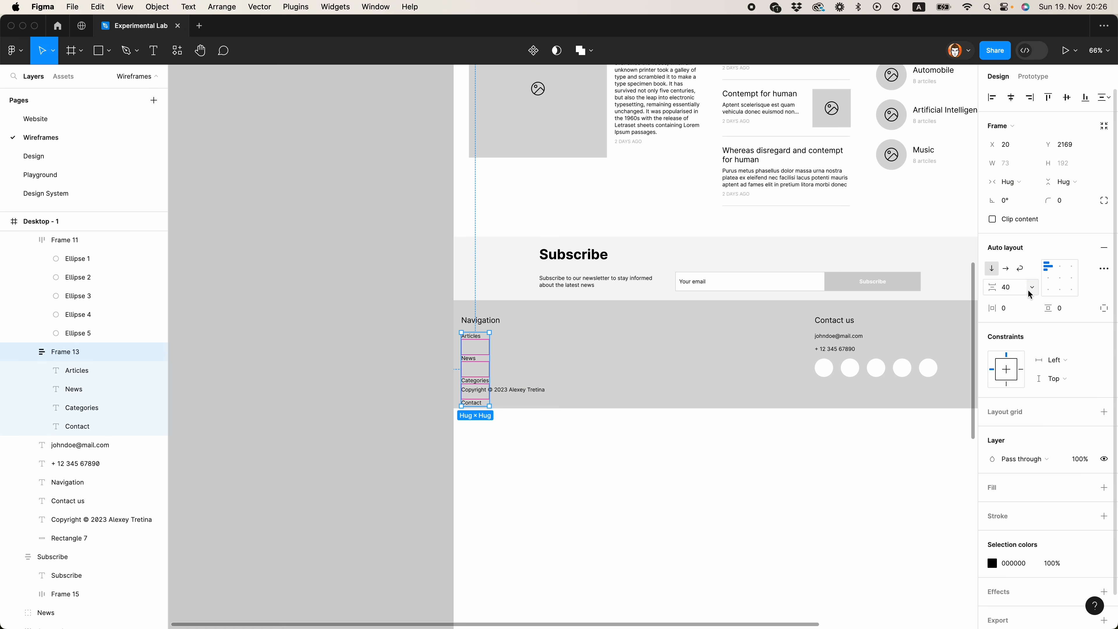
{"action": "key", "text": "Return"}
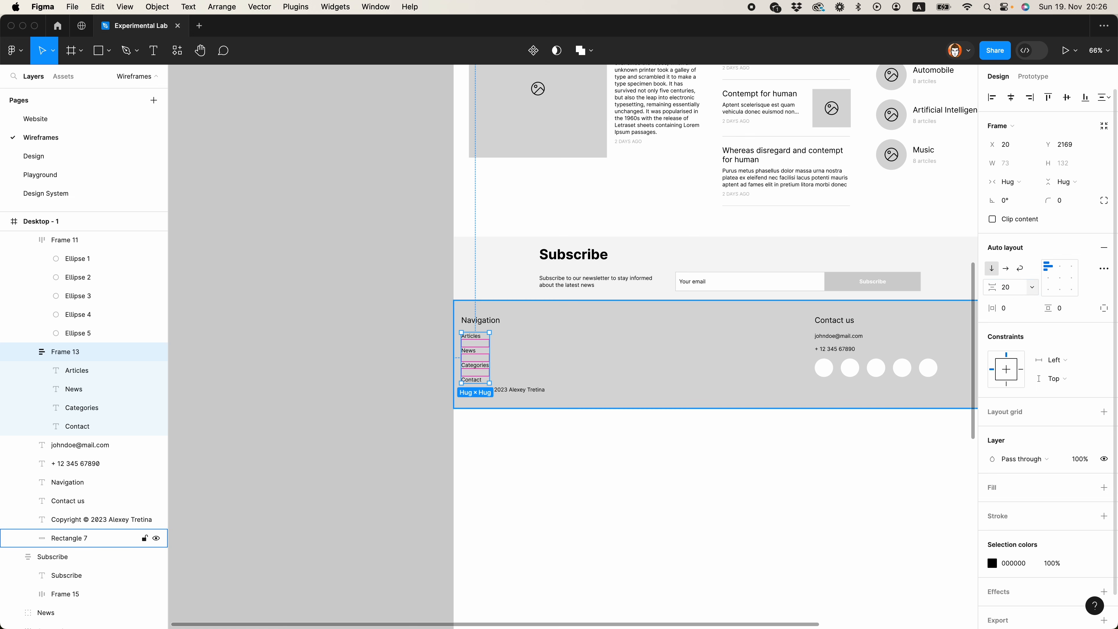
{"action": "left_click", "coordinate": [665, 455]}
{"action": "scroll", "coordinate": [665, 455], "scroll_direction": "right", "scroll_amount": 4}
{"action": "scroll", "coordinate": [664, 456], "scroll_direction": "down", "scroll_amount": 1}
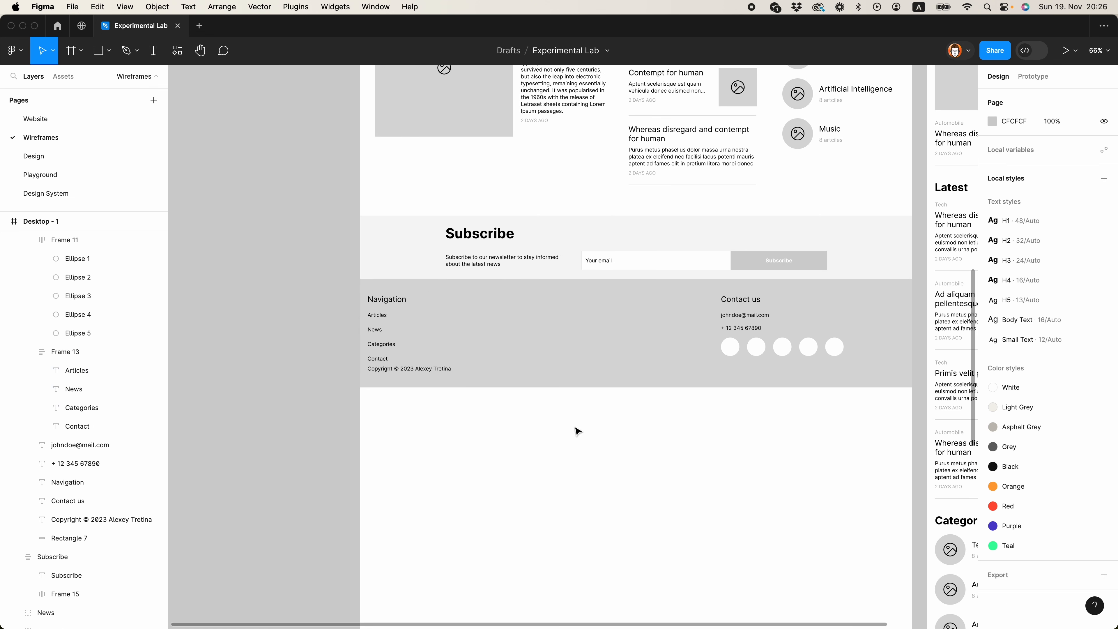
Move the copyright line further down below the navigation links and extend the grey footer rectangle's height to 338
{"action": "left_click", "coordinate": [427, 372]}
{"action": "left_click_drag", "start_coordinate": [426, 370], "coordinate": [426, 380]}
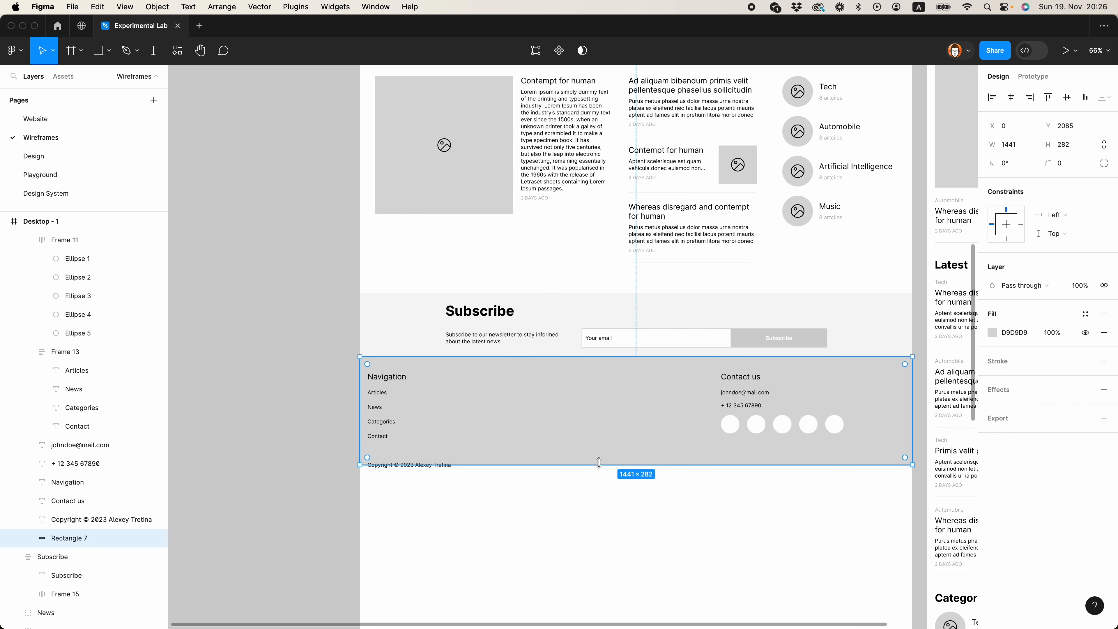
{"action": "left_click_drag", "start_coordinate": [599, 465], "coordinate": [598, 487]}
{"action": "left_click", "coordinate": [603, 511]}
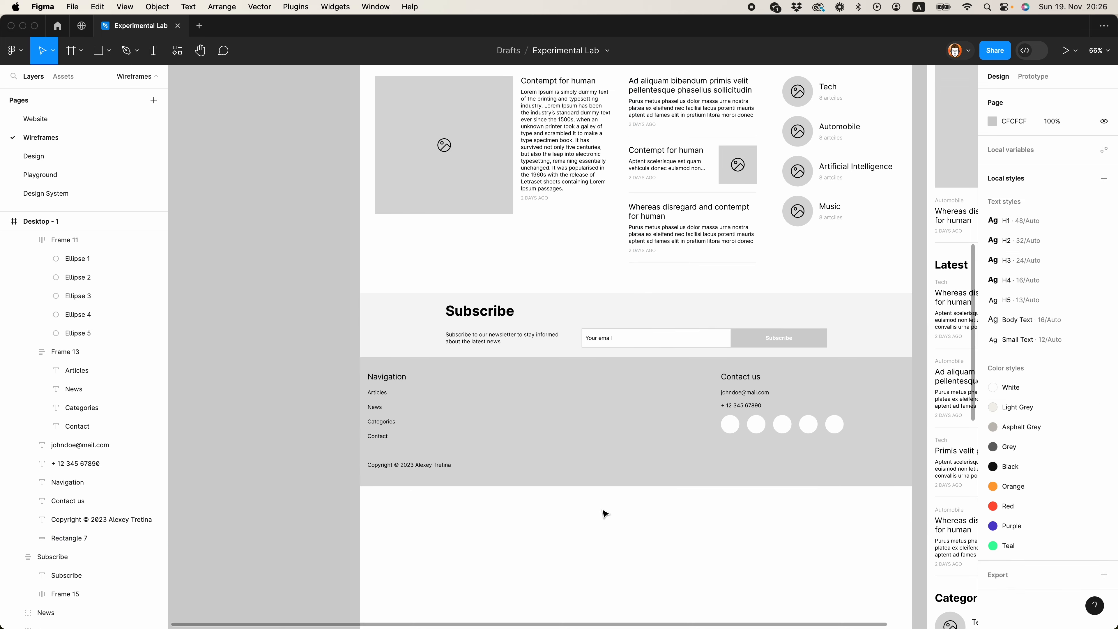
{"action": "left_click_drag", "start_coordinate": [698, 513], "coordinate": [574, 515]}
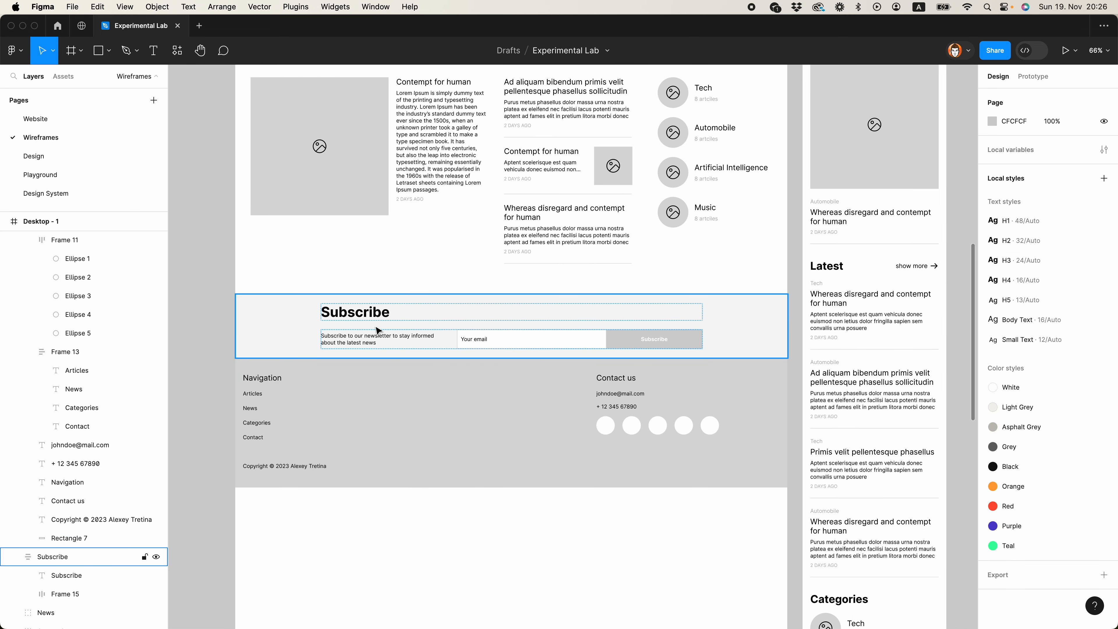
{"action": "left_click_drag", "start_coordinate": [384, 398], "coordinate": [492, 395]}
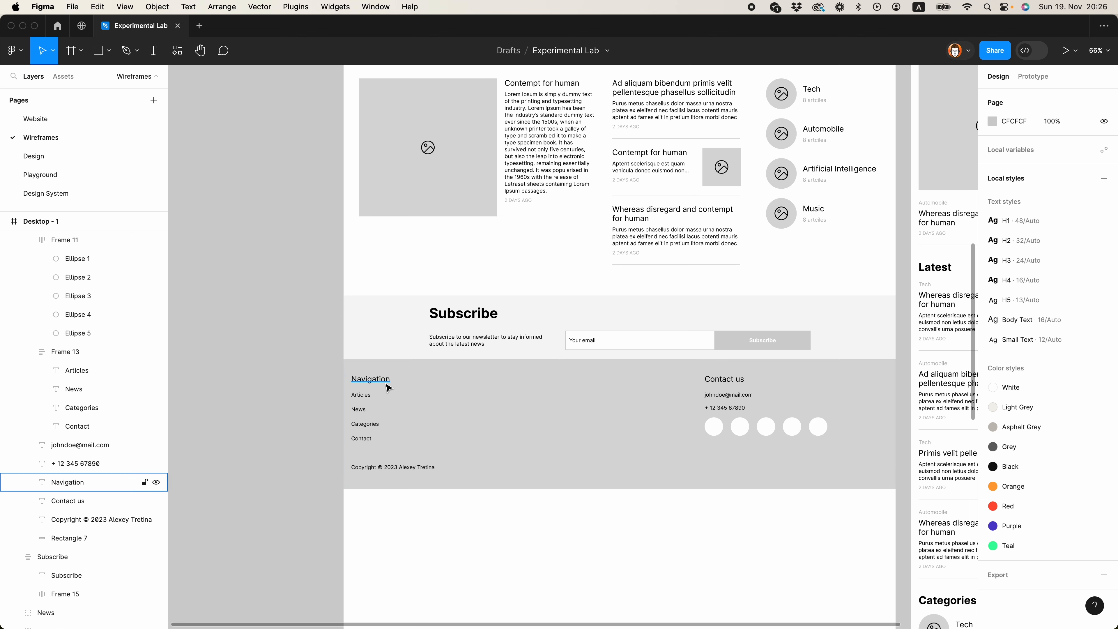
Duplicate the Navigation heading with its link list as a second footer column at X 265
{"action": "left_click", "coordinate": [418, 408]}
{"action": "left_click", "coordinate": [378, 407]}
{"action": "left_click", "coordinate": [372, 378], "text": "shift"}
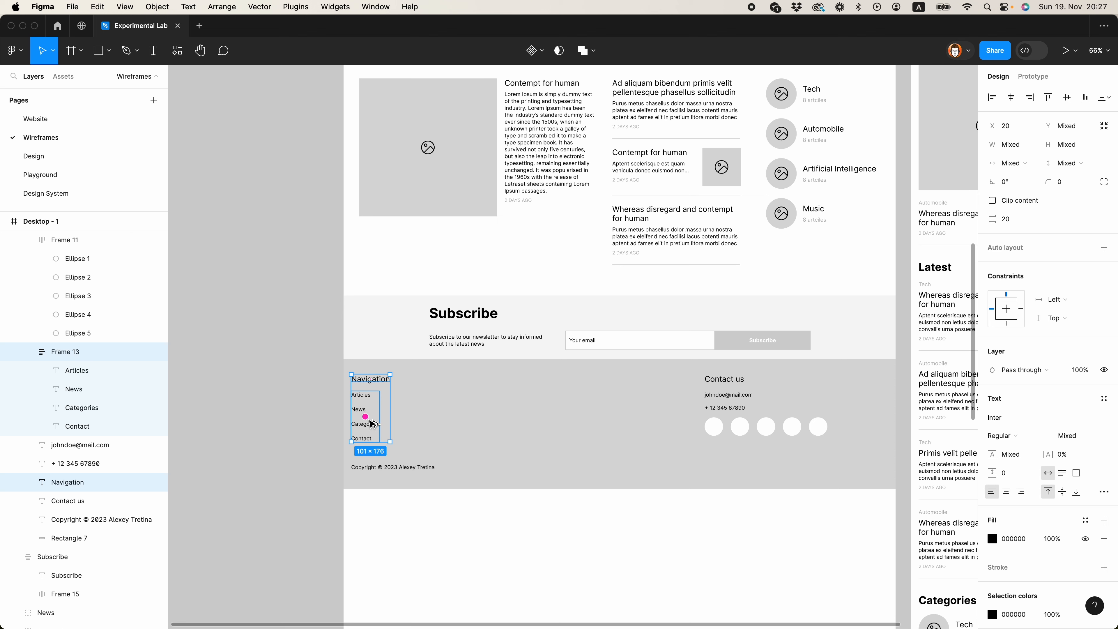
{"action": "left_click_drag", "start_coordinate": [371, 425], "coordinate": [463, 417], "text": "alt"}
Shift the original Navigation heading, its link list and the copyright line 20 px right to X 40
{"action": "left_click", "coordinate": [369, 375]}
{"action": "left_click", "coordinate": [364, 416], "text": "shift"}
{"action": "left_click", "coordinate": [377, 462], "text": "shift"}
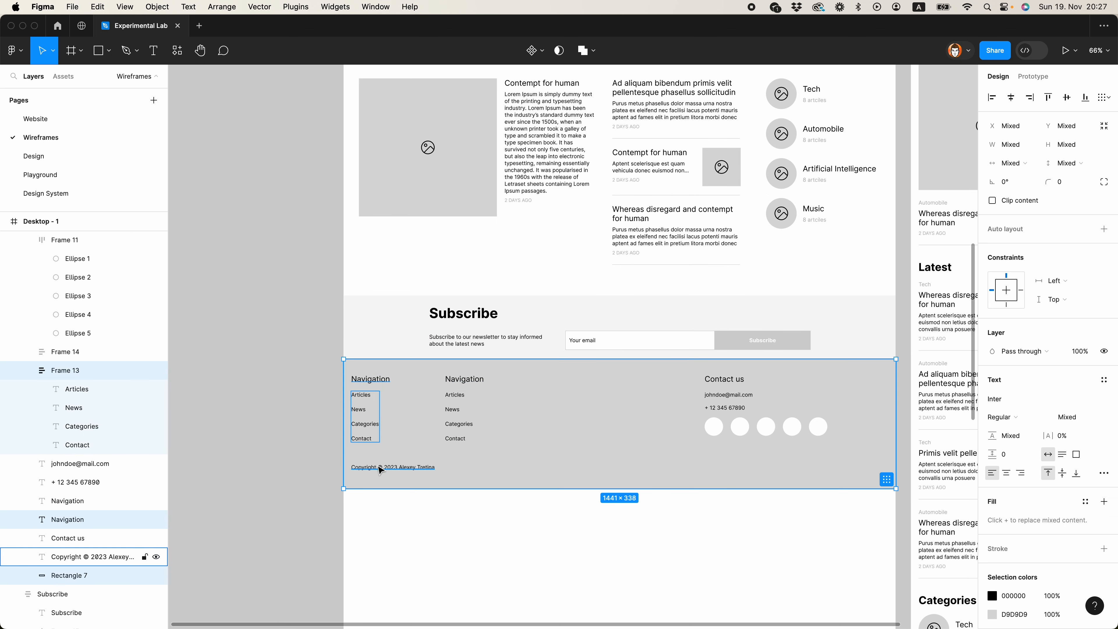
{"action": "left_click", "coordinate": [378, 464], "text": "shift"}
{"action": "key", "text": "shift+Right"}
{"action": "key", "text": "shift+Right"}
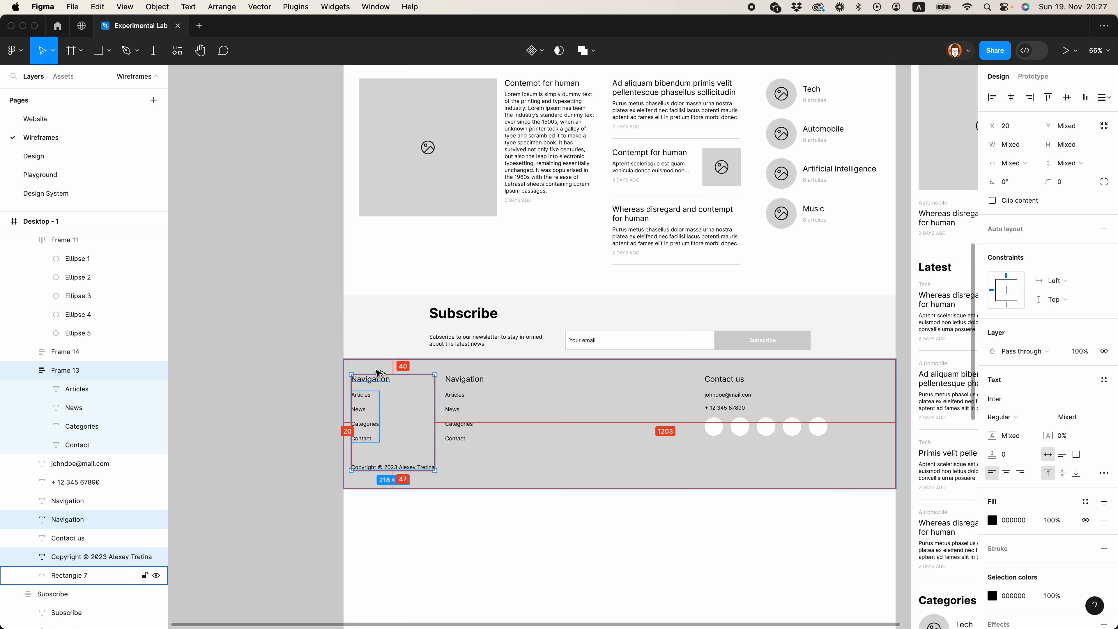
Move the duplicated heading and link list further right to X 400
{"action": "left_click", "coordinate": [458, 420]}
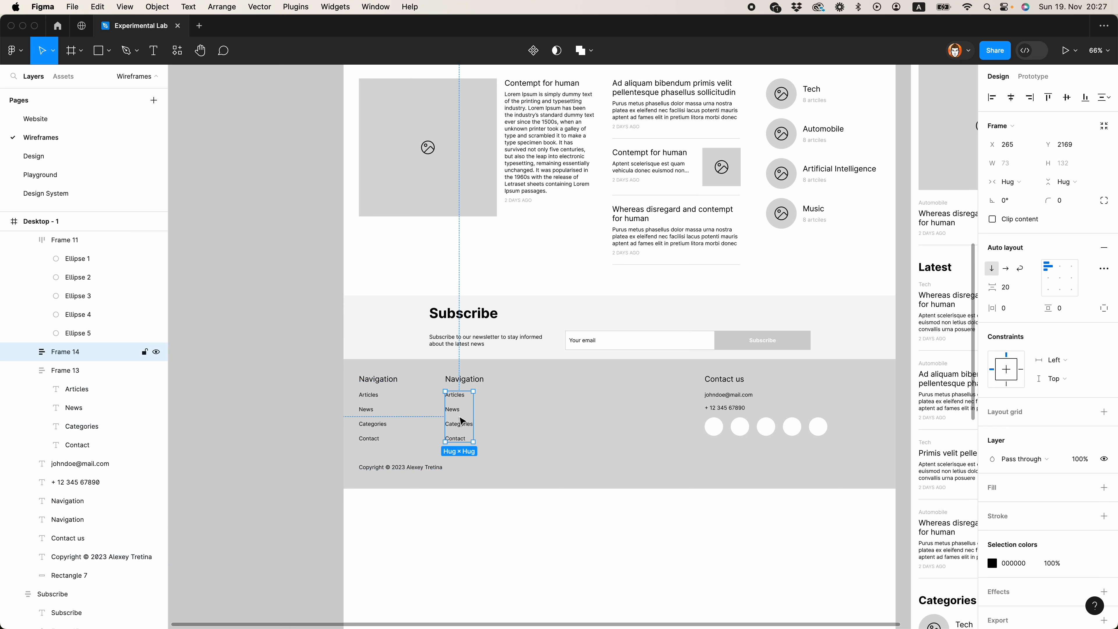
{"action": "left_click", "coordinate": [467, 387], "text": "shift"}
{"action": "left_click_drag", "start_coordinate": [480, 383], "coordinate": [513, 381]}
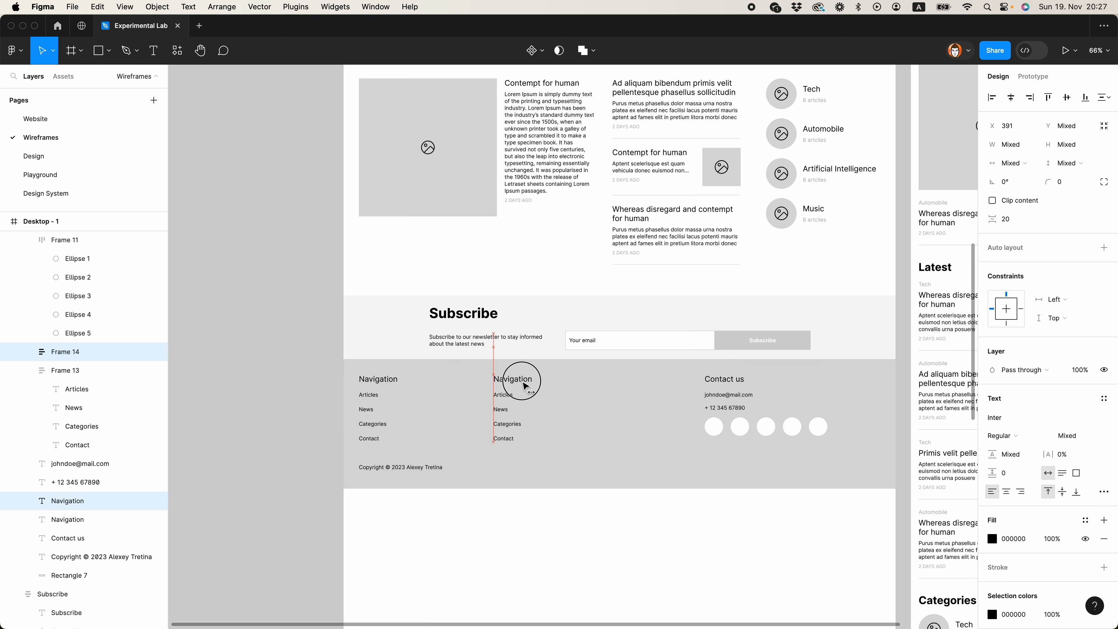
{"action": "left_click", "coordinate": [530, 387]}
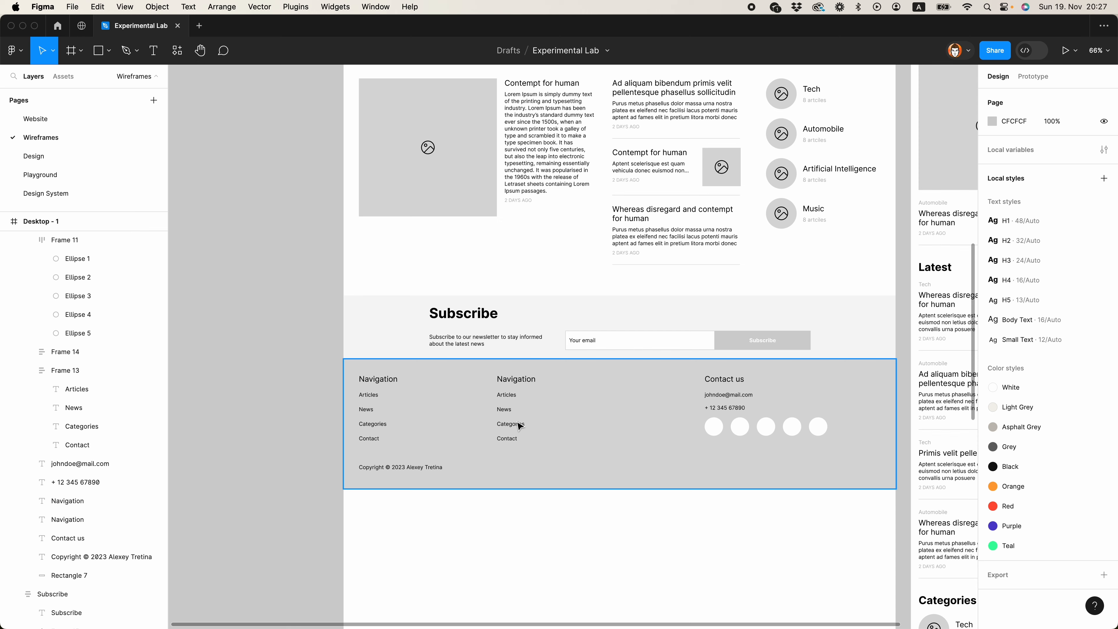
Change the duplicated column's heading to "Subscribe" and replace its Articles link text with the newsletter sentence copied from the Subscribe band
{"action": "double_click", "coordinate": [519, 375]}
{"action": "key", "text": "Escape"}
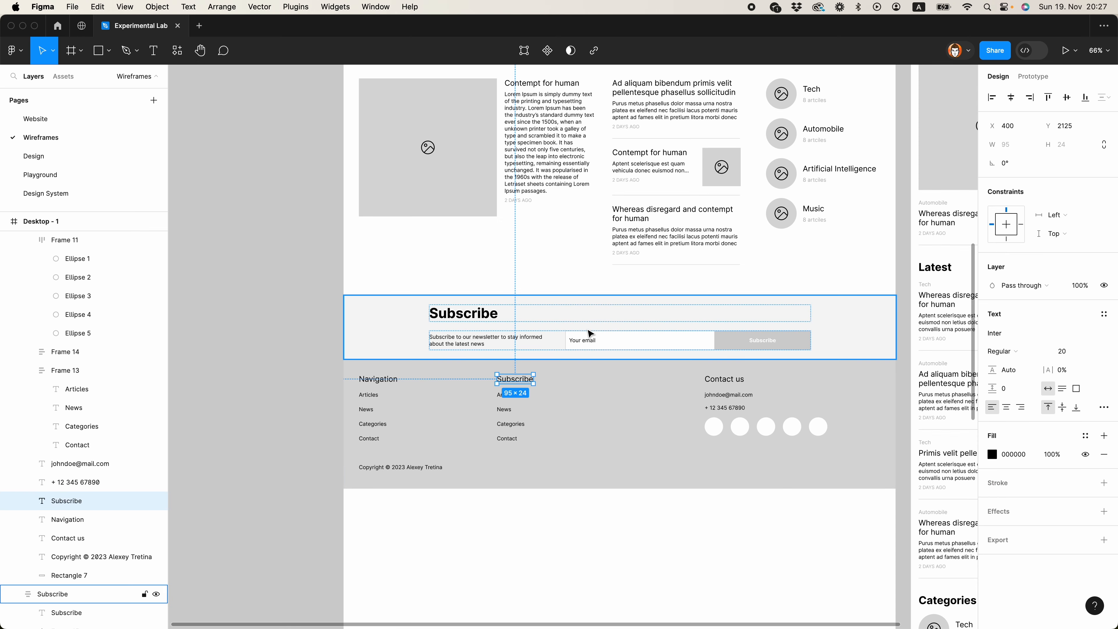
{"action": "left_click", "coordinate": [498, 340], "text": "super"}
{"action": "key", "text": "Return"}
{"action": "key", "text": "super+c"}
{"action": "left_click", "coordinate": [510, 395], "text": "super"}
{"action": "key", "text": "Return"}
{"action": "key", "text": "super+v"}
{"action": "key", "text": "Escape"}
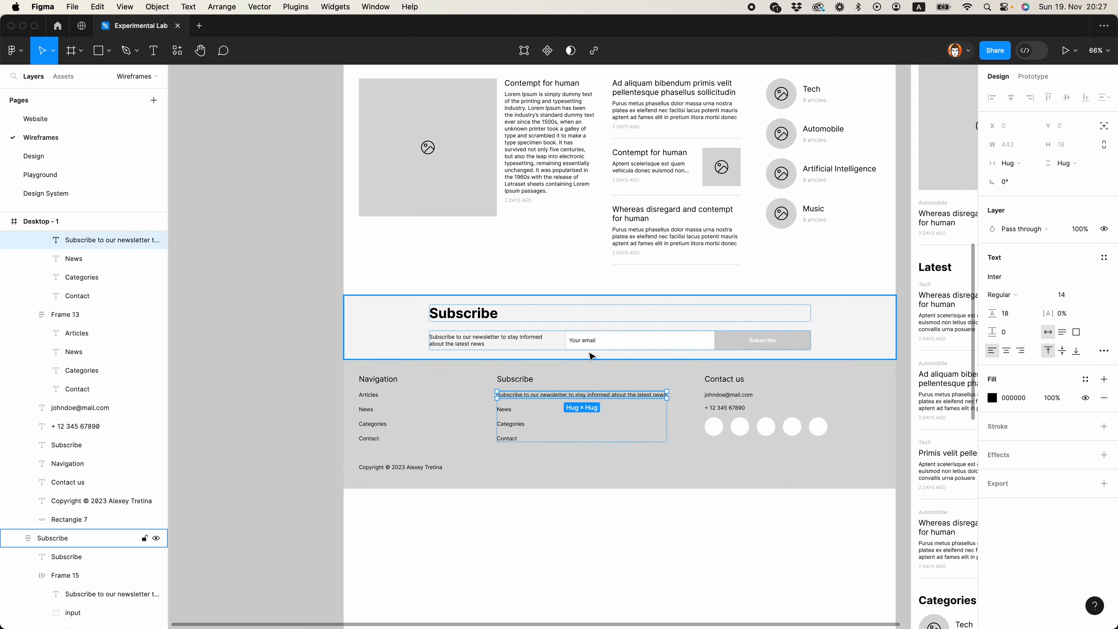
Replace the News link in the Subscribe column with a copy of the band's email input group and delete the Categories and Contact links
{"action": "double_click", "coordinate": [625, 341]}
{"action": "double_click", "coordinate": [623, 344]}
{"action": "key", "text": "super+c"}
{"action": "left_click", "coordinate": [504, 409], "text": "super"}
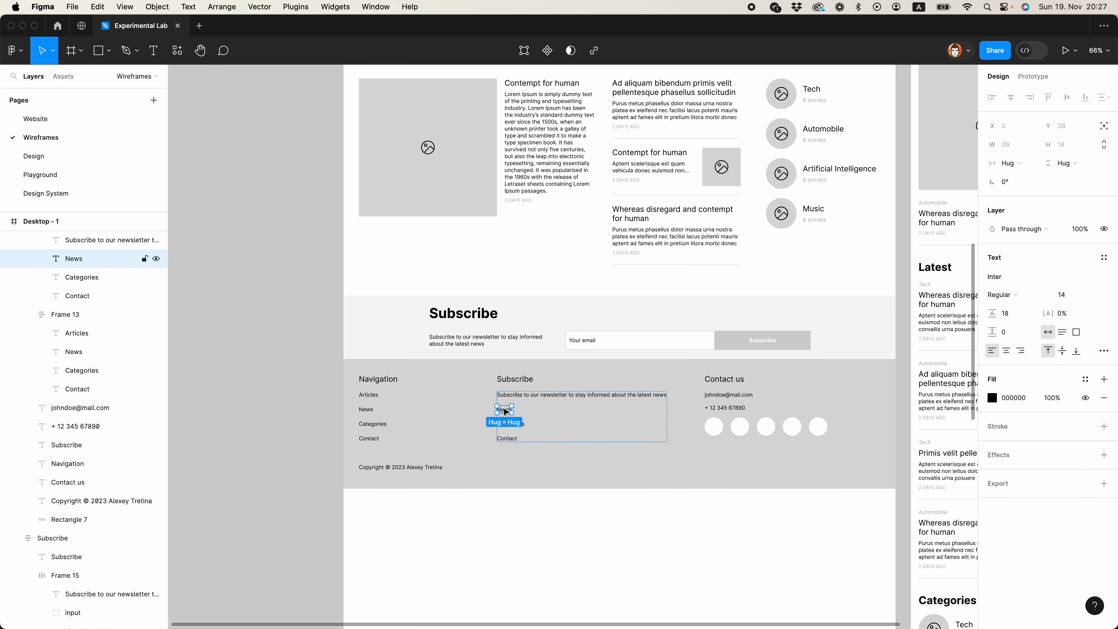
{"action": "key", "text": "super+shift+r"}
{"action": "left_click", "coordinate": [507, 438]}
{"action": "left_click", "coordinate": [505, 451], "text": "shift"}
{"action": "key", "text": "Delete"}
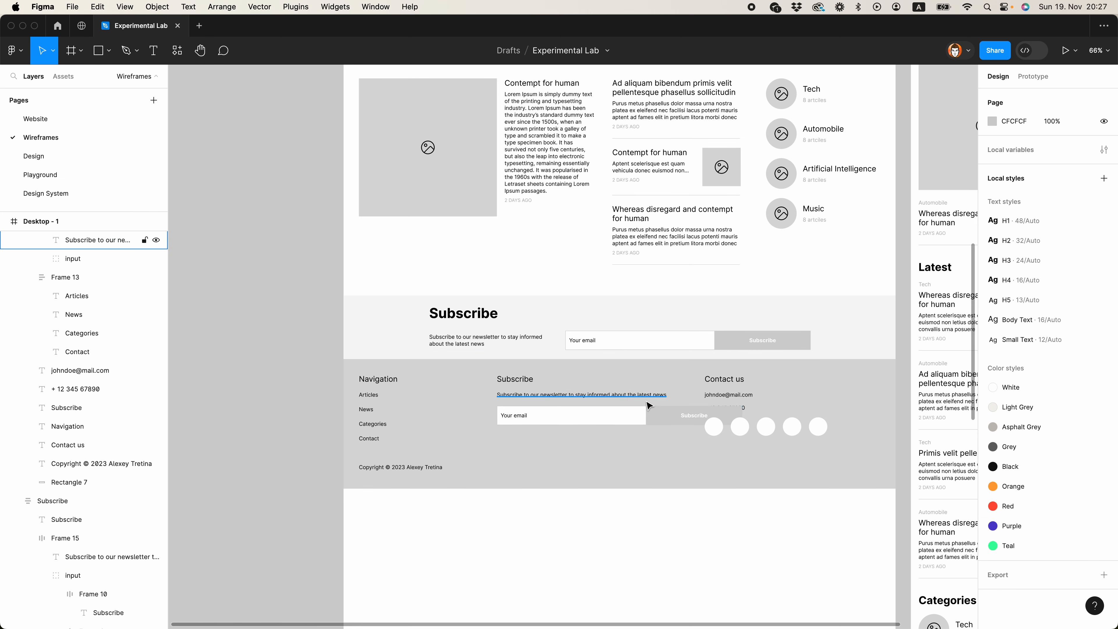
Narrow the footer's email input group and the newsletter text above it to a width of 320
{"action": "left_click", "coordinate": [731, 421], "text": "super"}
{"action": "left_click_drag", "start_coordinate": [744, 419], "coordinate": [647, 421]}
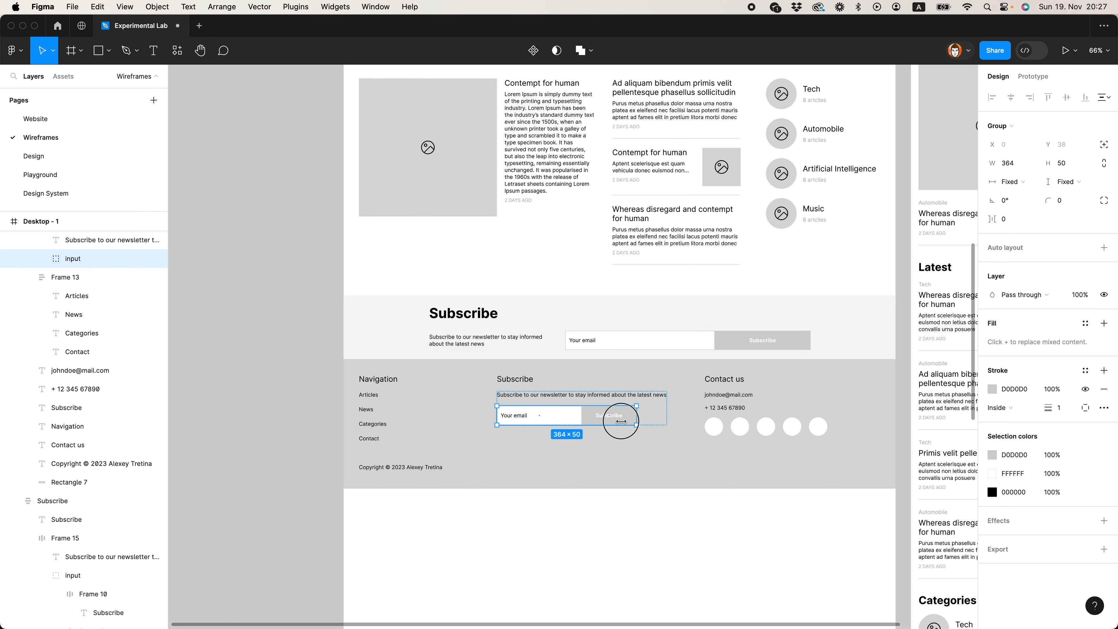
{"action": "left_click", "coordinate": [646, 396]}
{"action": "left_click_drag", "start_coordinate": [669, 397], "coordinate": [621, 398]}
{"action": "left_click", "coordinate": [618, 472]}
Change the fill of the footer's Subscribe button to the darker grey 777777
{"action": "left_click", "coordinate": [611, 426], "text": "super"}
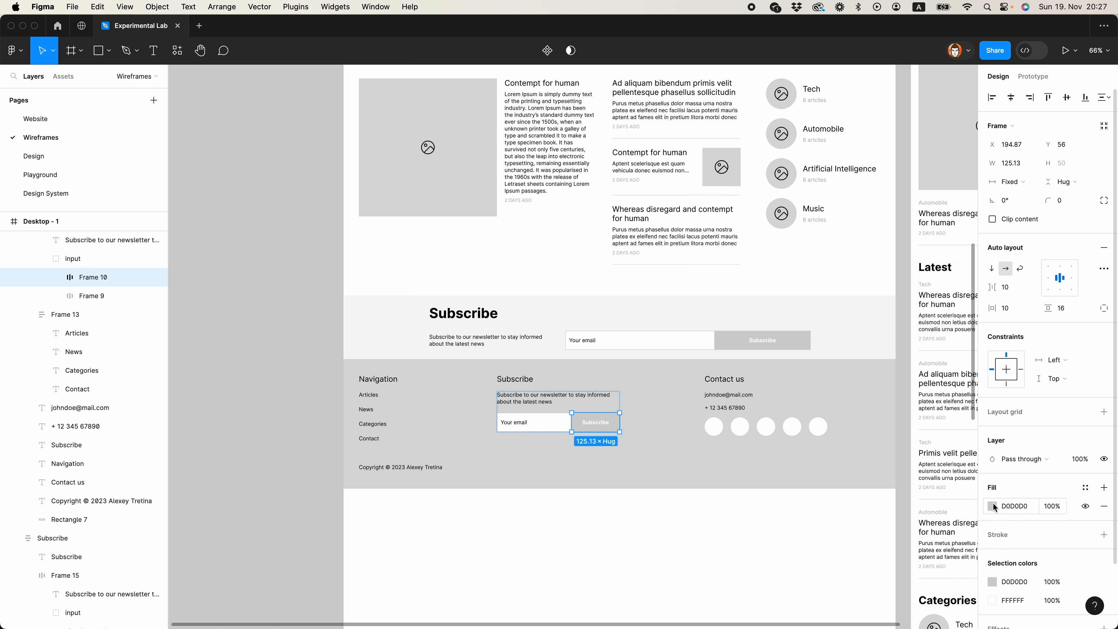
{"action": "left_click", "coordinate": [992, 506]}
{"action": "left_click_drag", "start_coordinate": [843, 403], "coordinate": [822, 409]}
{"action": "left_click", "coordinate": [746, 510]}
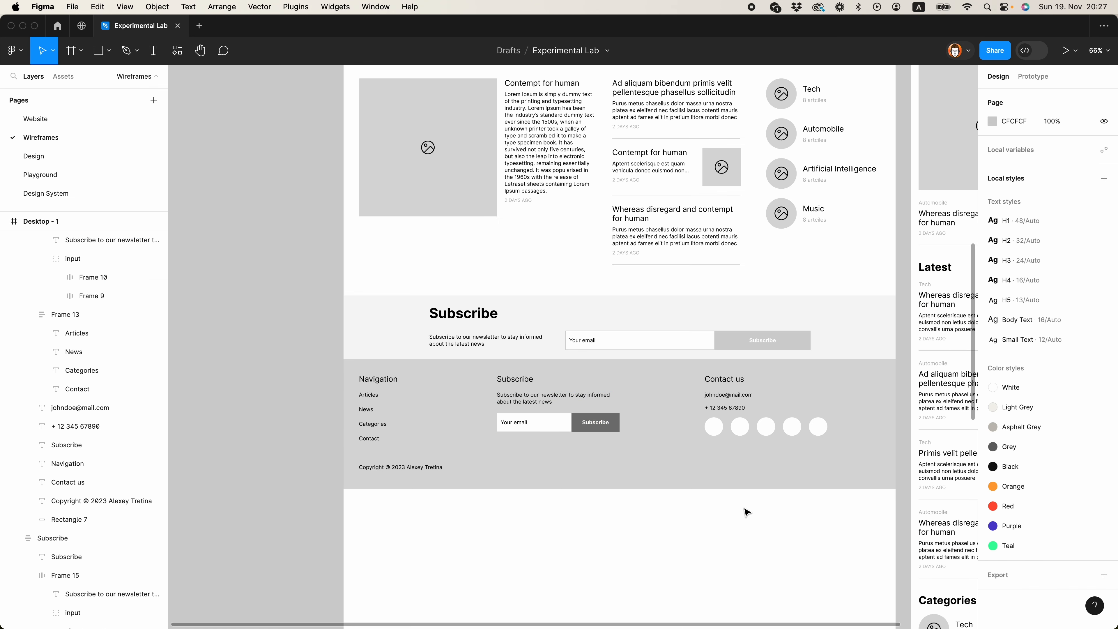
Delete the full-width Subscribe band above the footer
{"action": "left_click", "coordinate": [460, 390]}
{"action": "left_click_drag", "start_coordinate": [681, 503], "coordinate": [595, 513]}
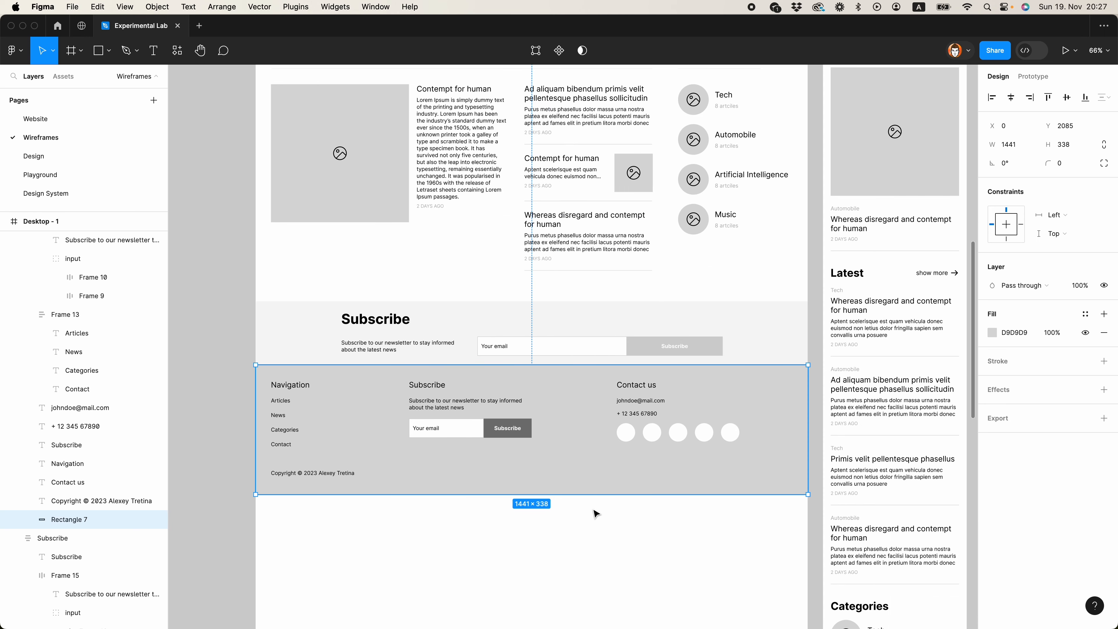
{"action": "left_click", "coordinate": [496, 332]}
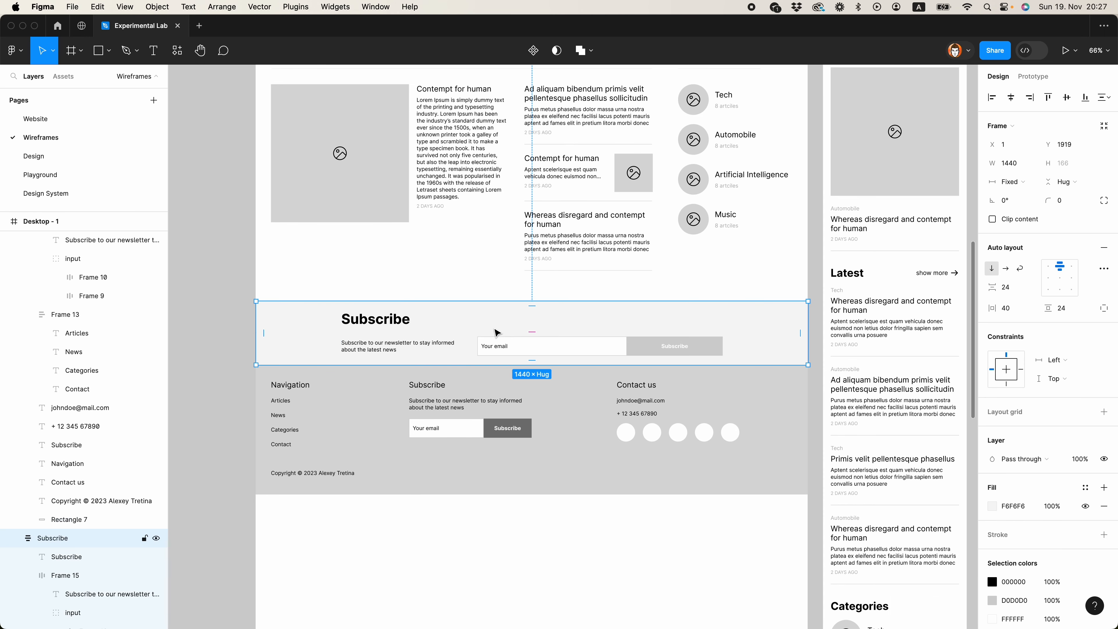
{"action": "key", "text": "Delete"}
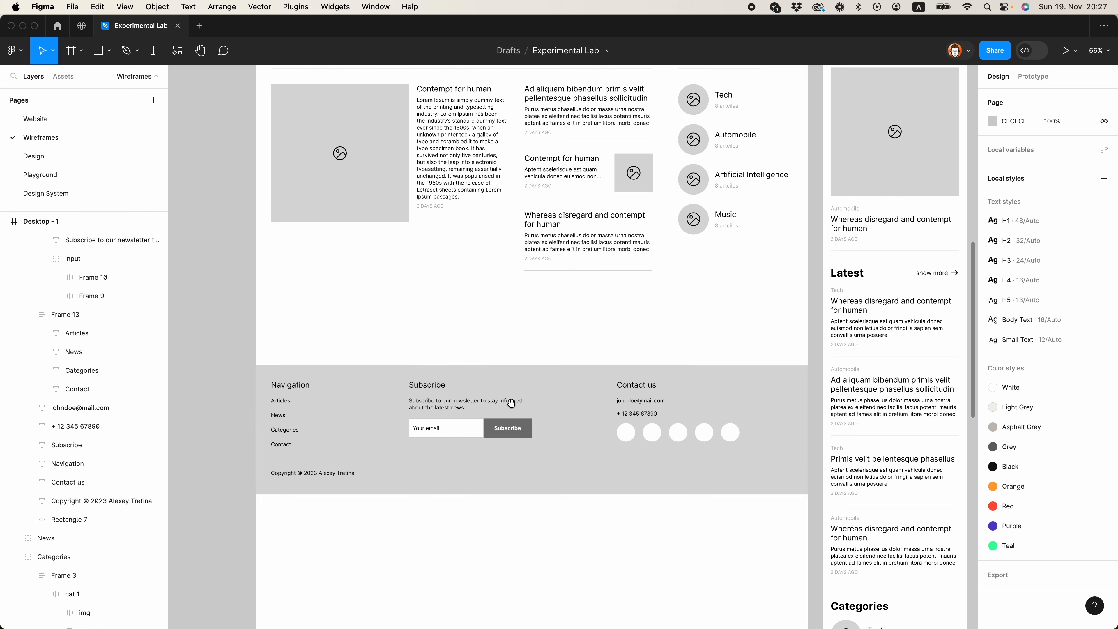
Group the Contact us heading, email, phone number and circle row, and name the group "contact"
{"action": "left_click", "coordinate": [526, 410]}
{"action": "left_click", "coordinate": [500, 402]}
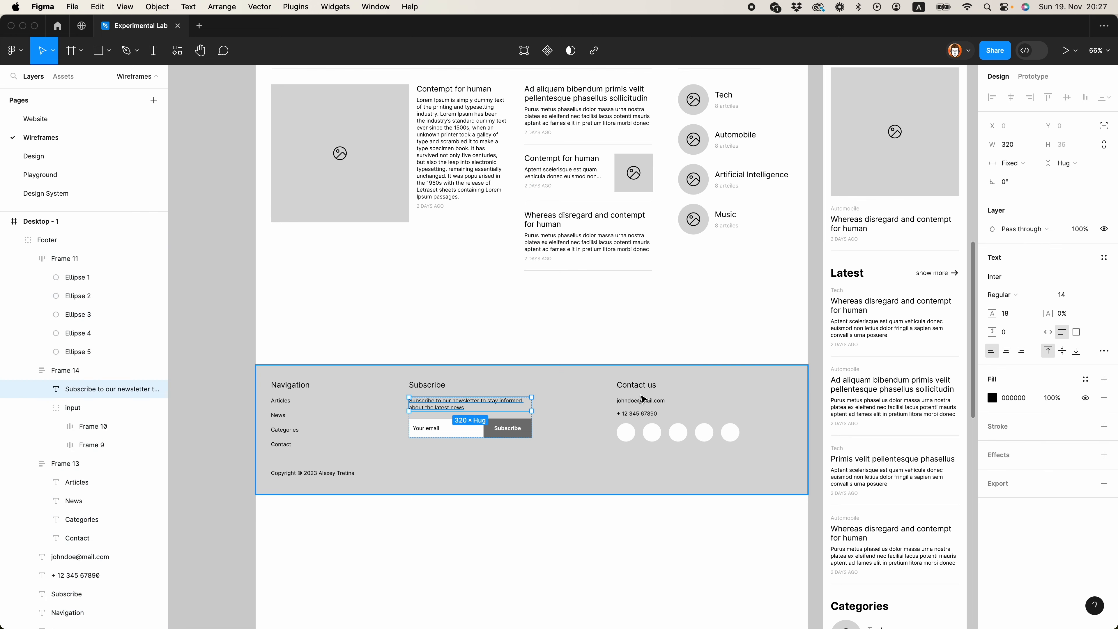
{"action": "left_click", "coordinate": [633, 414]}
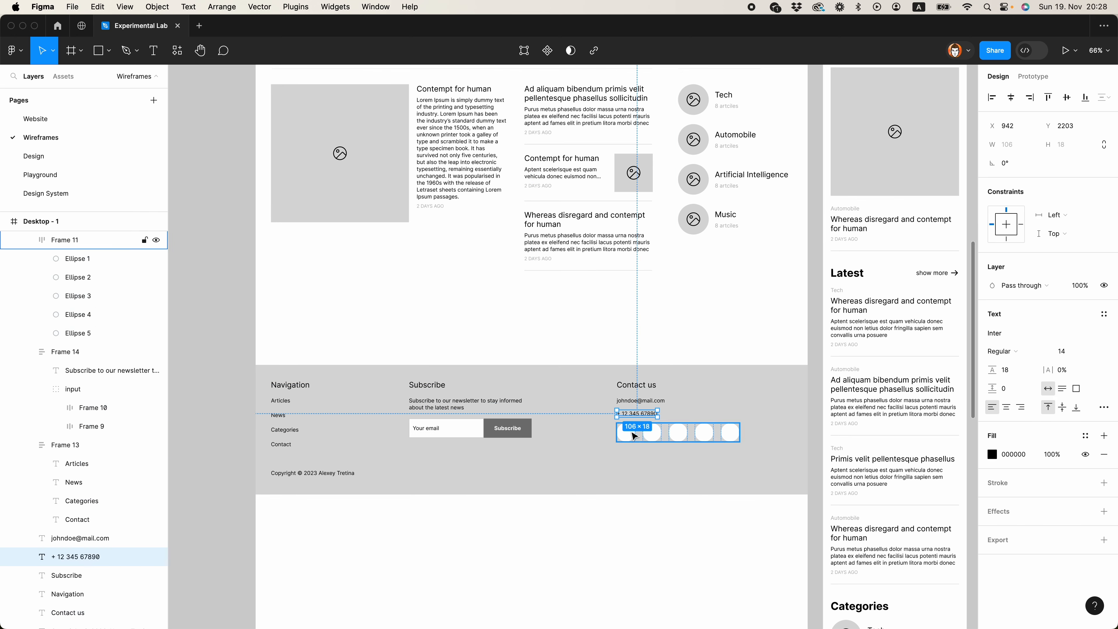
{"action": "left_click", "coordinate": [641, 431], "text": "shift"}
{"action": "left_click", "coordinate": [641, 401], "text": "shift"}
{"action": "left_click", "coordinate": [636, 386], "text": "shift"}
{"action": "key", "text": "super+g"}
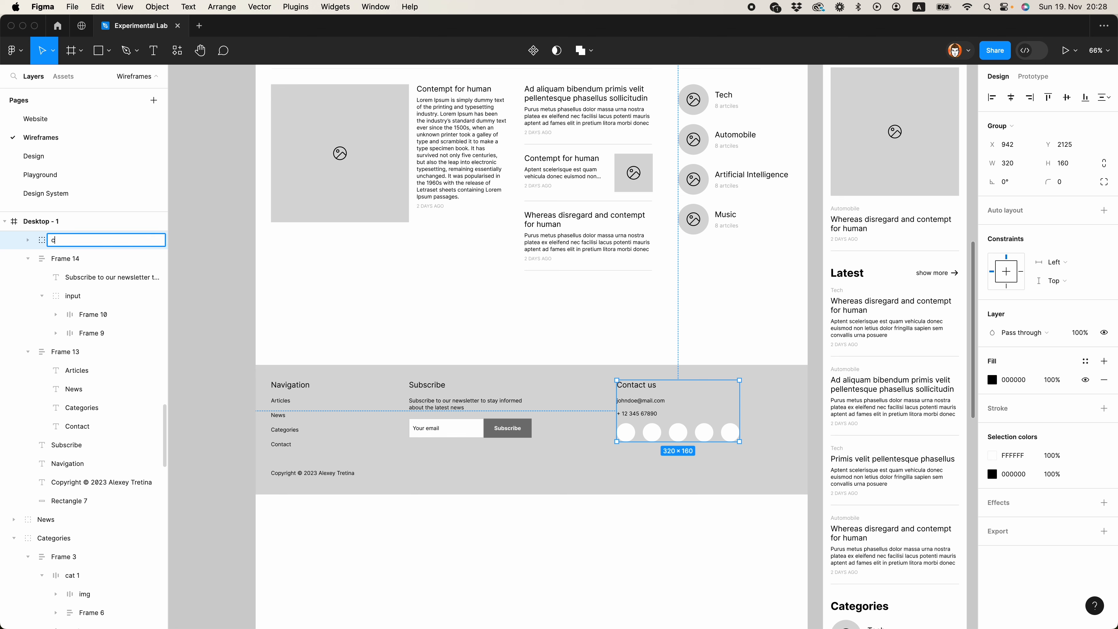
Combine the Navigation heading and its link list into an auto layout frame named "navigation"
{"action": "left_click", "coordinate": [66, 463]}
{"action": "left_click", "coordinate": [102, 352], "text": "shift"}
{"action": "key", "text": "shift+a"}
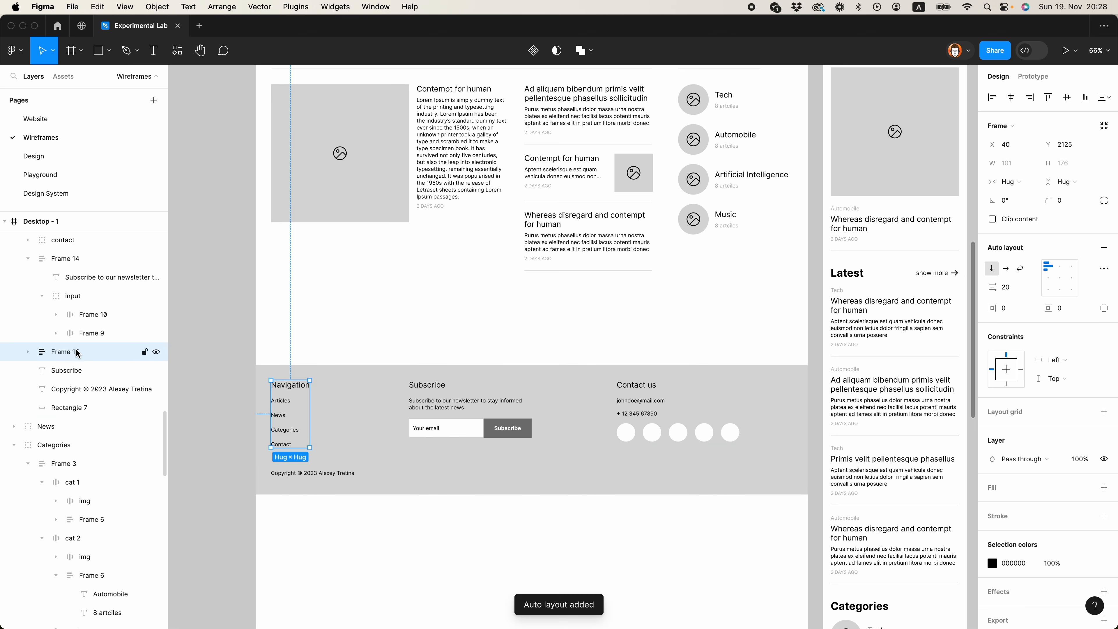
{"action": "double_click", "coordinate": [76, 352]}
{"action": "type", "text": "navigation"}
{"action": "left_click", "coordinate": [126, 374]}
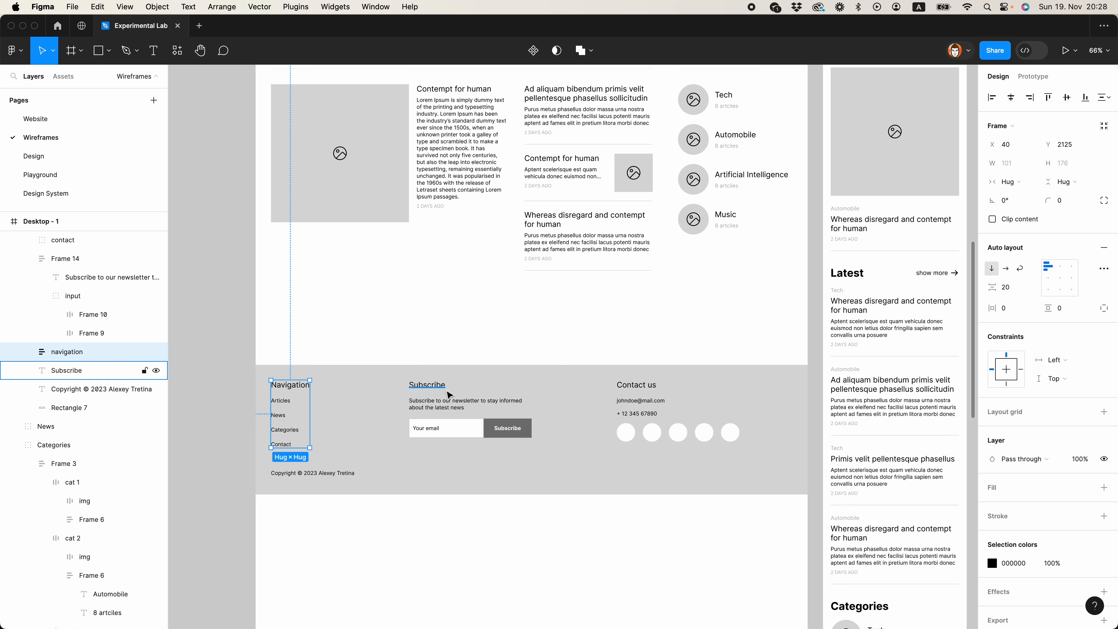
Combine the footer's Subscribe heading and its content frame into an auto layout frame named "subscribe"
{"action": "left_click", "coordinate": [66, 258], "text": "shift"}
{"action": "key", "text": "shift+a"}
{"action": "type", "text": "subsc"}
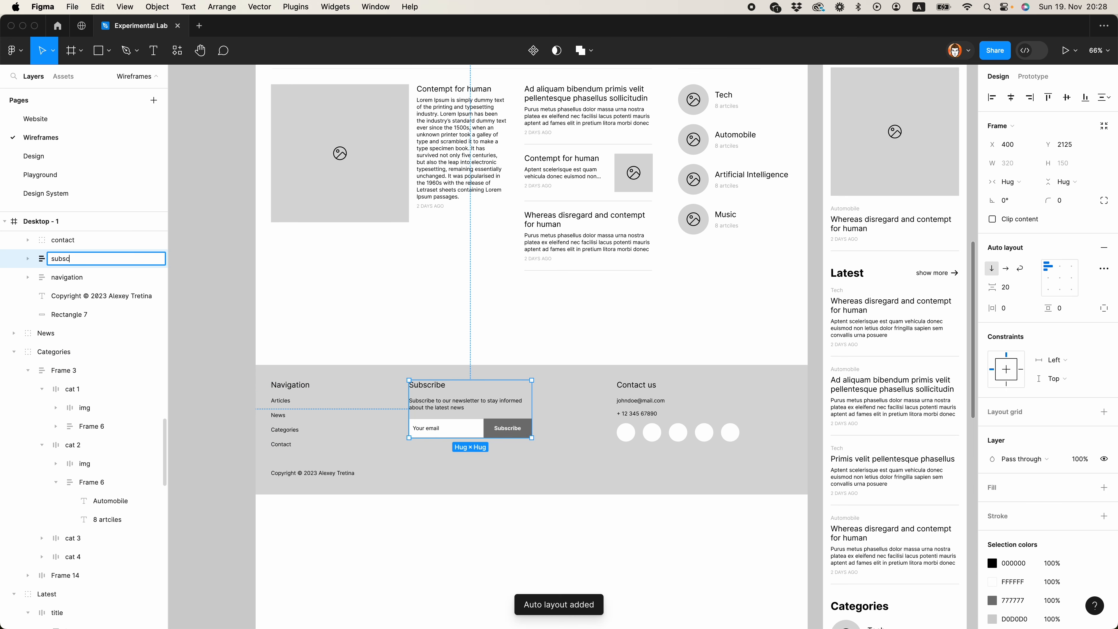
{"action": "type", "text": "ribe"}
{"action": "key", "text": "Return"}
Wrap the navigation, subscribe and contact columns in a horizontal auto layout with a spacing of 160
{"action": "left_click", "coordinate": [285, 402]}
{"action": "left_click", "coordinate": [487, 416], "text": "shift"}
{"action": "left_click", "coordinate": [655, 427], "text": "shift"}
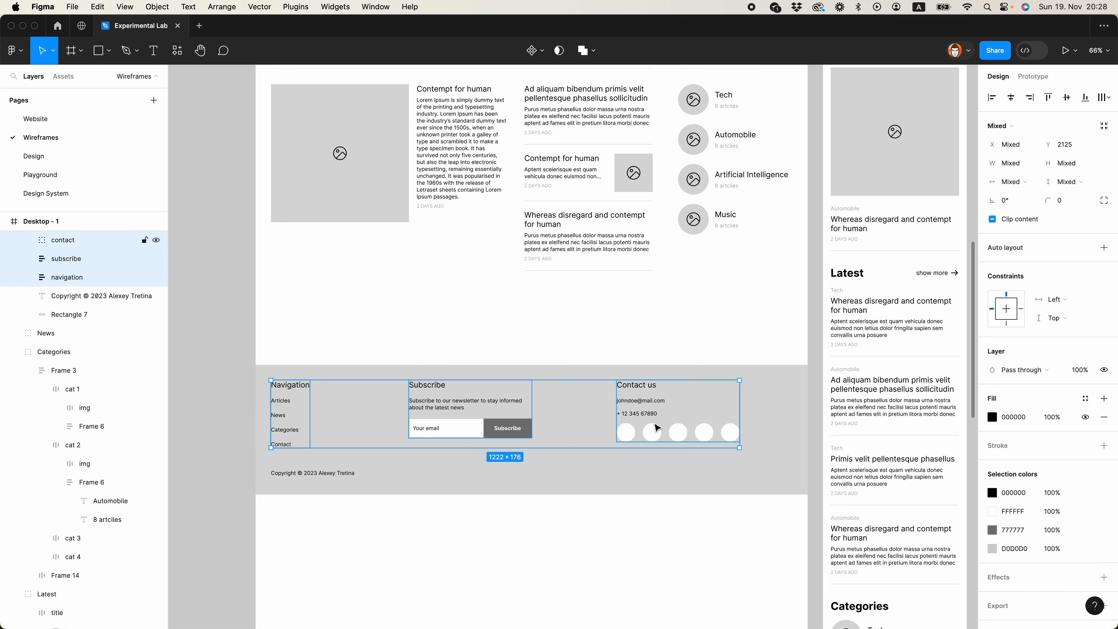
{"action": "key", "text": "shift+a"}
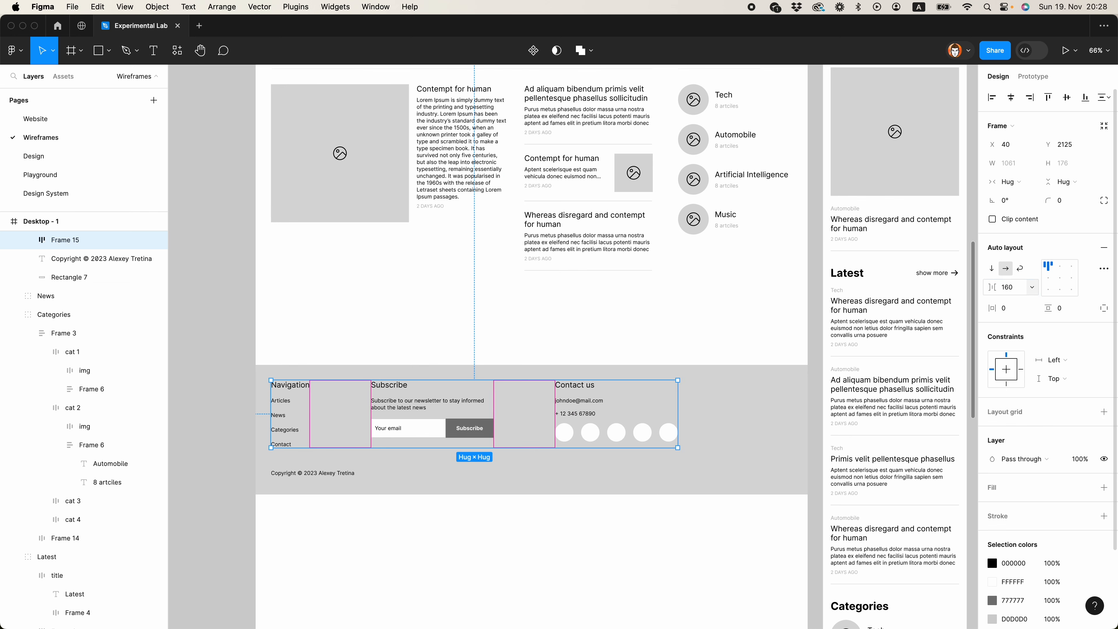
{"action": "left_click", "coordinate": [684, 522]}
{"action": "scroll", "coordinate": [485, 541], "scroll_direction": "up", "scroll_amount": 5}
{"action": "scroll", "coordinate": [486, 540], "scroll_direction": "down", "scroll_amount": 5}
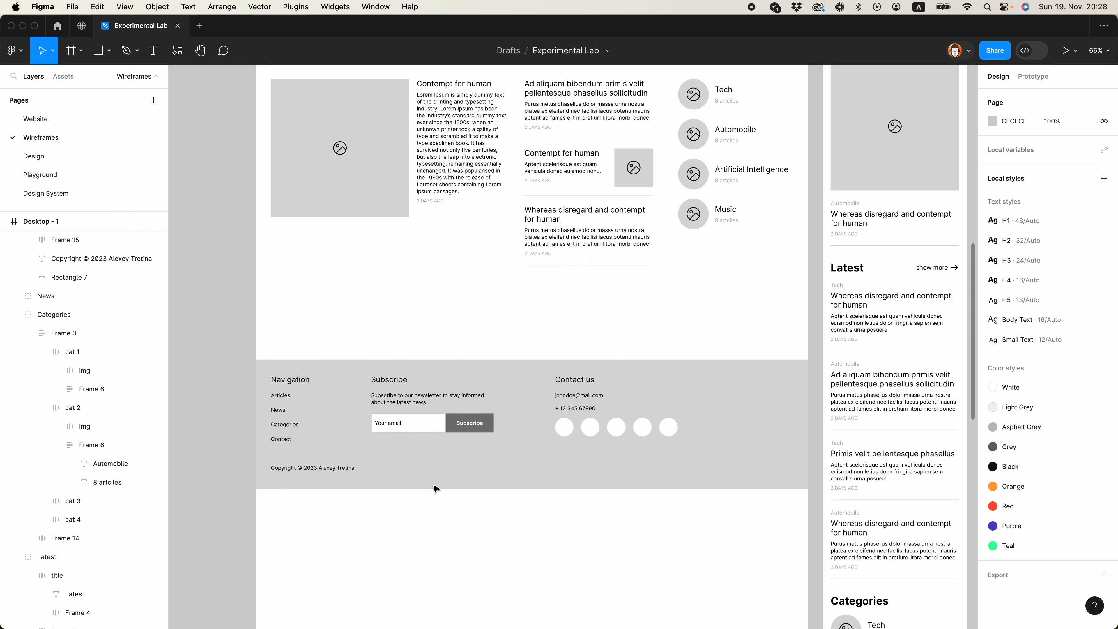
Collapse the expanded Footer, Categories, Latest and Highlights groups in the desktop frame's layer list
{"action": "left_click", "coordinate": [434, 484]}
{"action": "left_click", "coordinate": [14, 239]}
{"action": "left_click", "coordinate": [14, 277]}
{"action": "left_click", "coordinate": [14, 296]}
{"action": "left_click", "coordinate": [13, 314]}
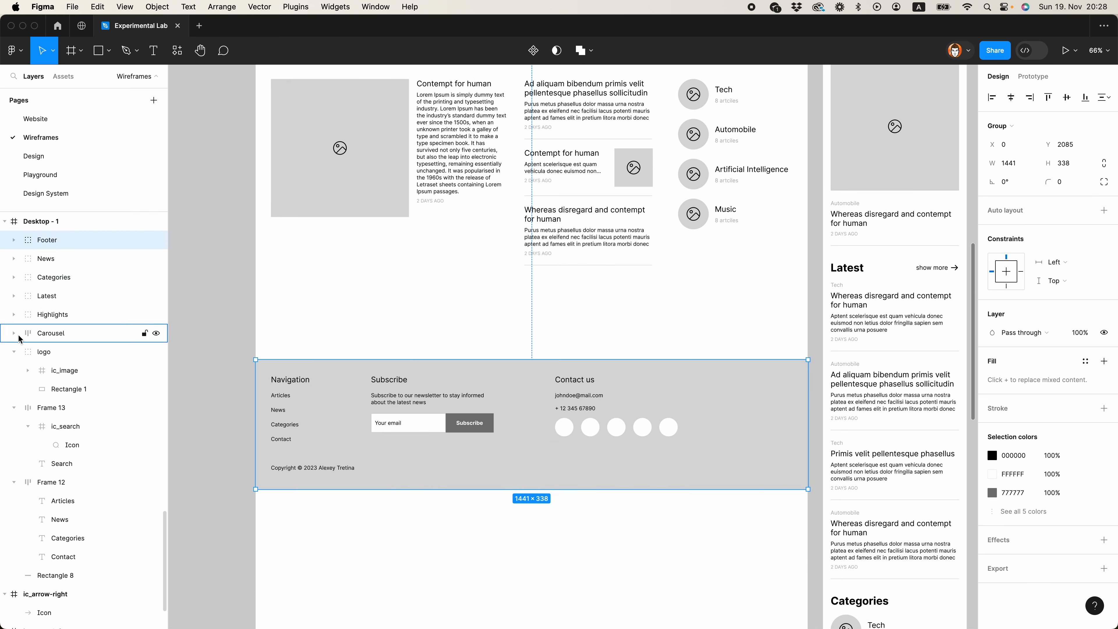
Rename the Desktop - 1 frame as "Desktop"
{"action": "scroll", "coordinate": [468, 421], "scroll_direction": "down", "scroll_amount": 8}
{"action": "double_click", "coordinate": [426, 146]}
{"action": "key", "text": "BackSpace"}
{"action": "left_click", "coordinate": [386, 304]}
{"action": "scroll", "coordinate": [407, 464], "scroll_direction": "down", "scroll_amount": 3}
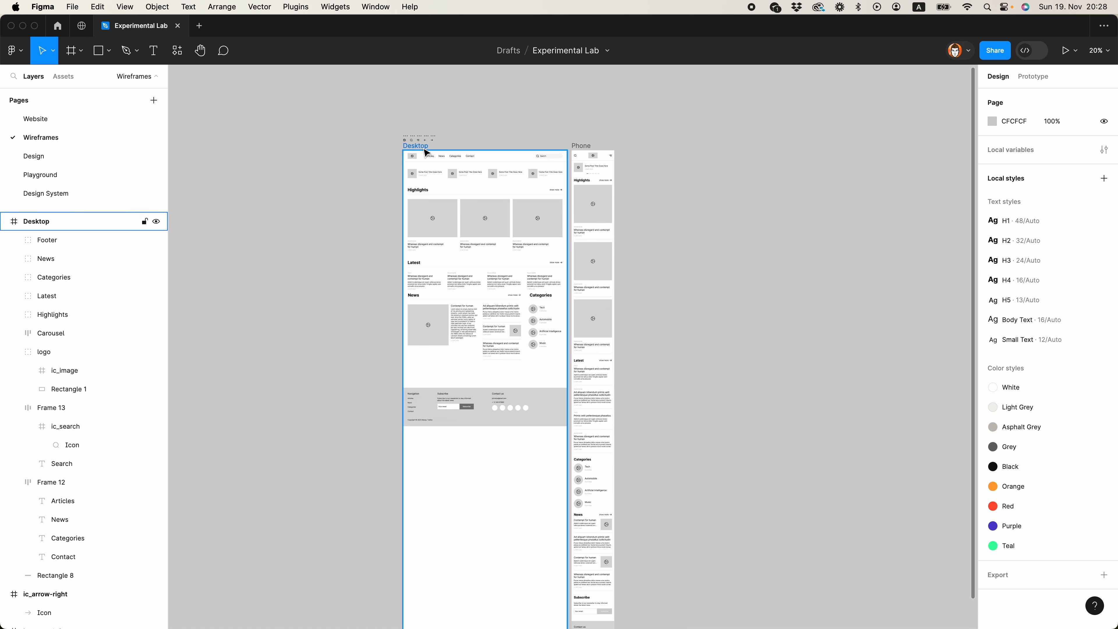
Shorten the Desktop frame from below to a height of 2423 so that it ends at the footer's lower edge
{"action": "left_click", "coordinate": [428, 246]}
{"action": "left_click_drag", "start_coordinate": [481, 535], "coordinate": [485, 314]}
{"action": "left_click", "coordinate": [506, 359]}
{"action": "scroll", "coordinate": [506, 359], "scroll_direction": "up", "scroll_amount": 5}
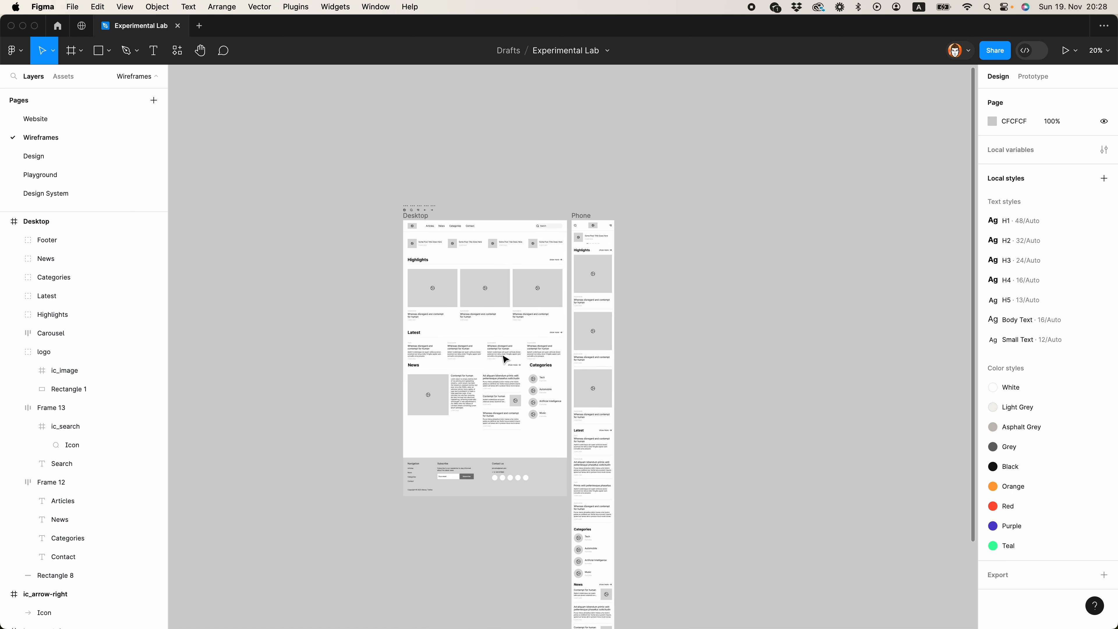
Move the footer straight up to narrow the empty gap beneath the News and Categories sections
{"action": "left_click", "coordinate": [424, 209]}
{"action": "left_click", "coordinate": [501, 217]}
{"action": "scroll", "coordinate": [488, 277], "scroll_direction": "up", "scroll_amount": 5}
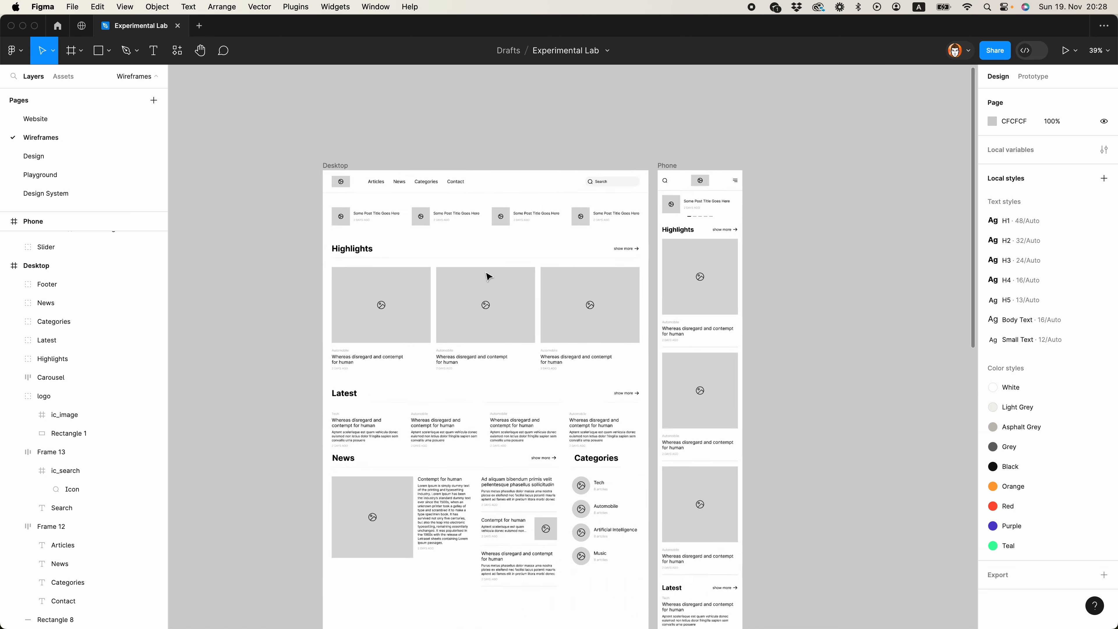
{"action": "left_click_drag", "start_coordinate": [509, 460], "coordinate": [567, 430]}
{"action": "key", "text": "alt"}
{"action": "scroll", "coordinate": [568, 314], "scroll_direction": "up", "scroll_amount": 5}
Trim the Desktop frame's lower edge to meet the bottom of the raised footer
{"action": "left_click", "coordinate": [346, 162]}
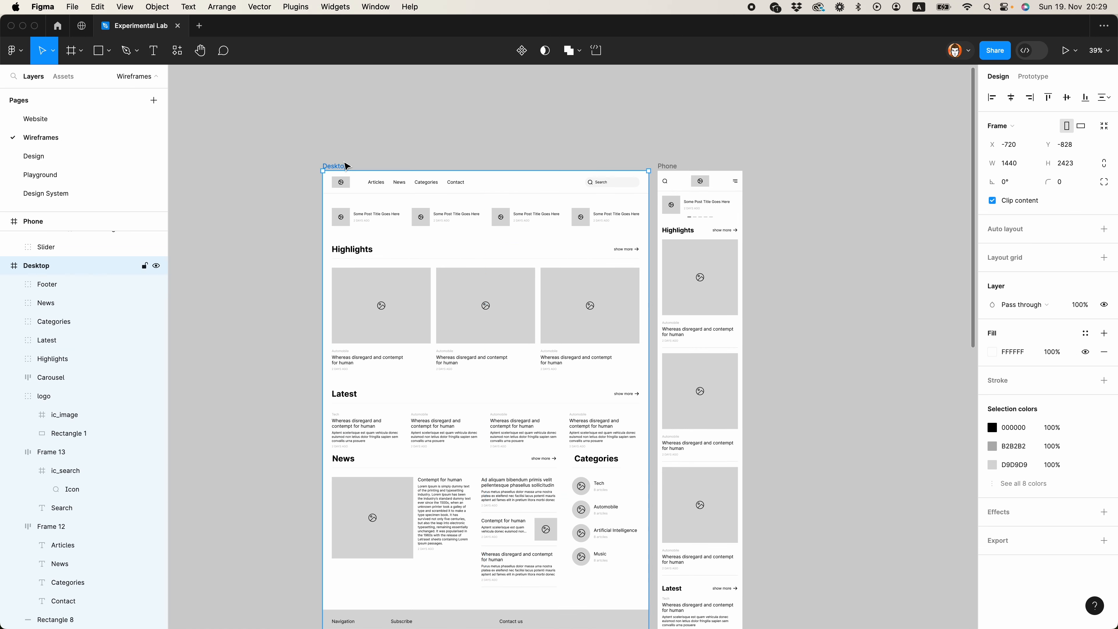
{"action": "scroll", "coordinate": [517, 565], "scroll_direction": "down", "scroll_amount": 3}
{"action": "left_click_drag", "start_coordinate": [523, 599], "coordinate": [529, 566]}
{"action": "left_click", "coordinate": [532, 588]}
{"action": "scroll", "coordinate": [711, 325], "scroll_direction": "up", "scroll_amount": 3}
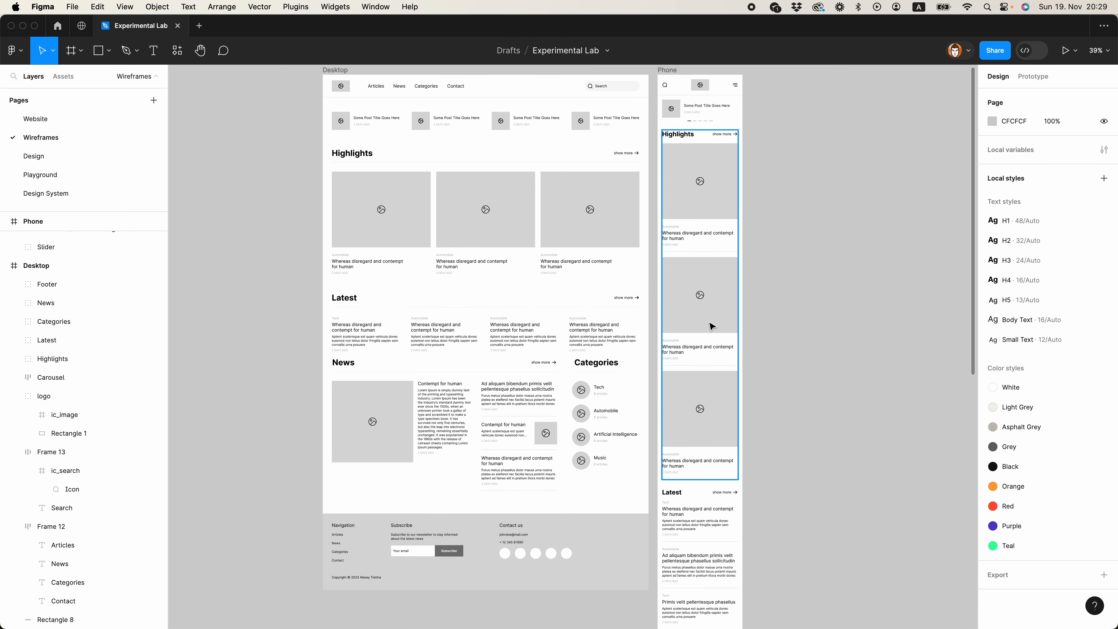